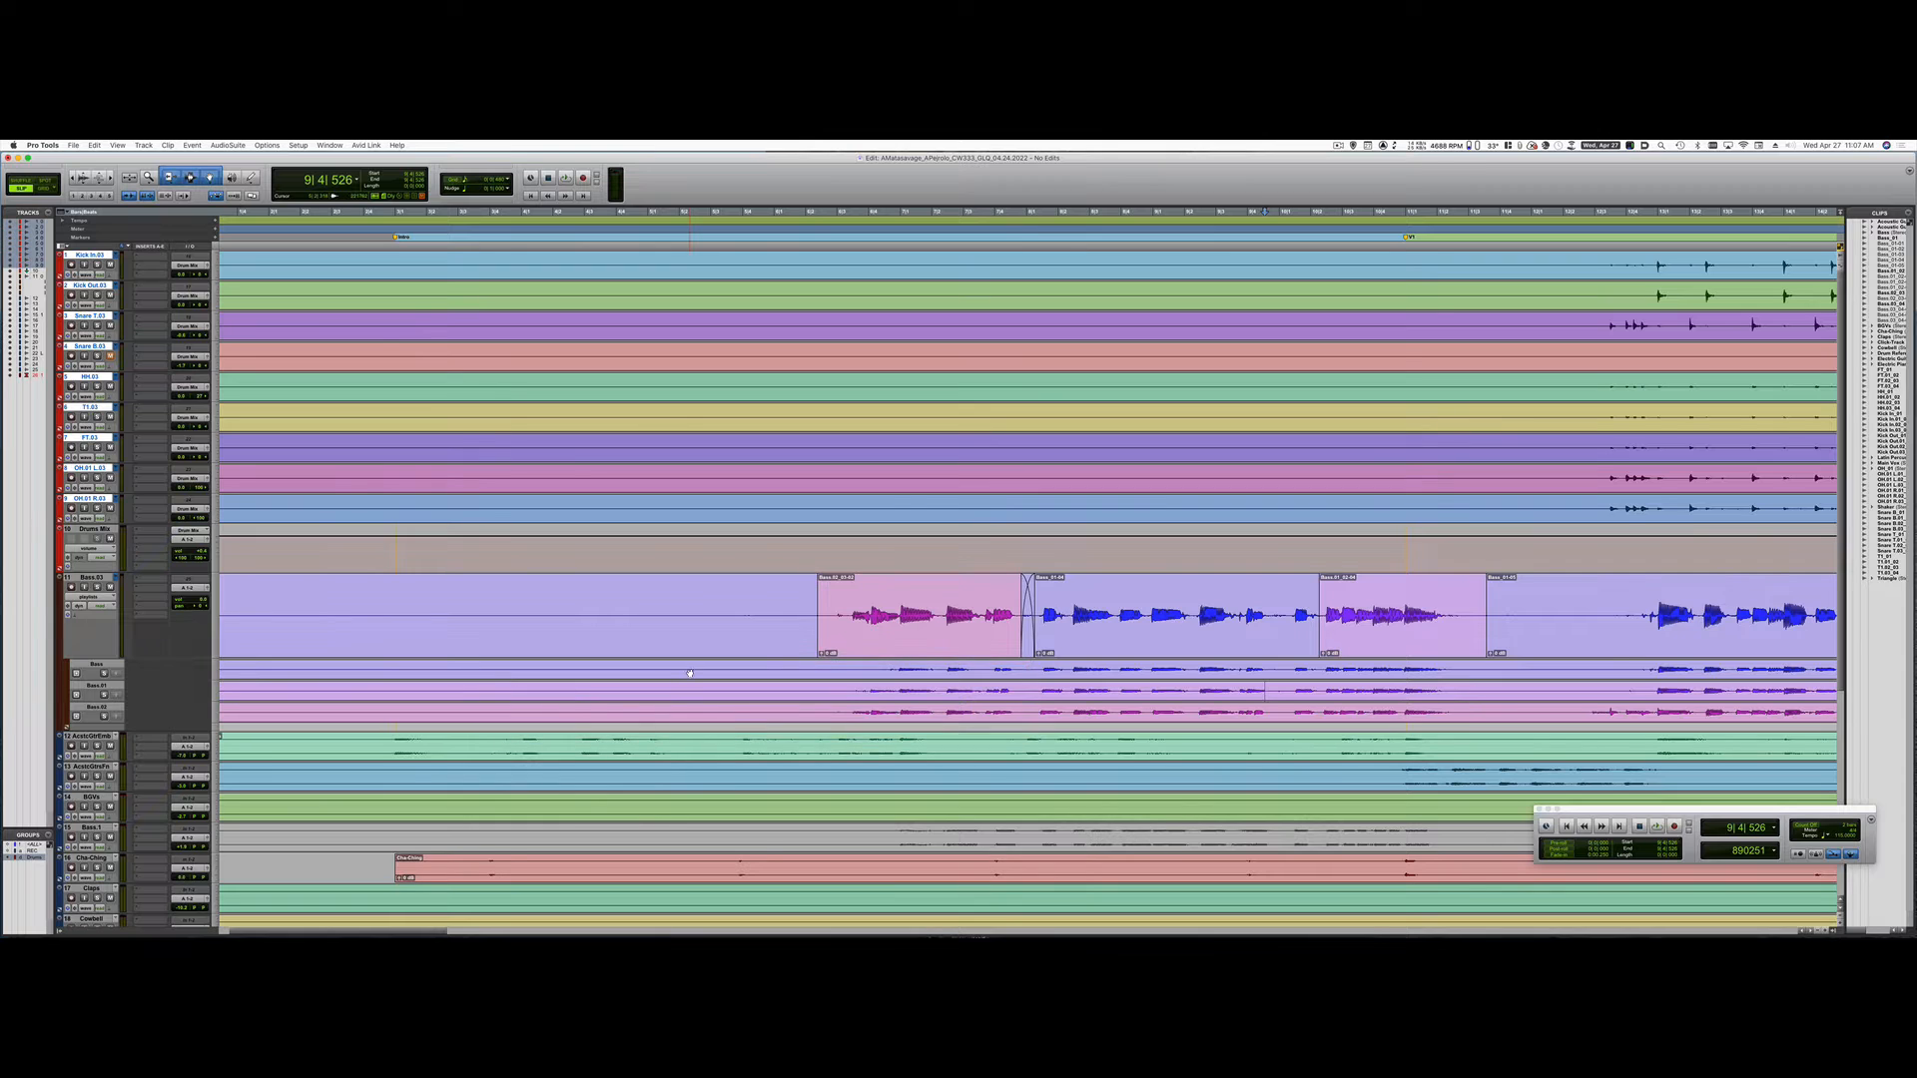
triple_click(689, 674)
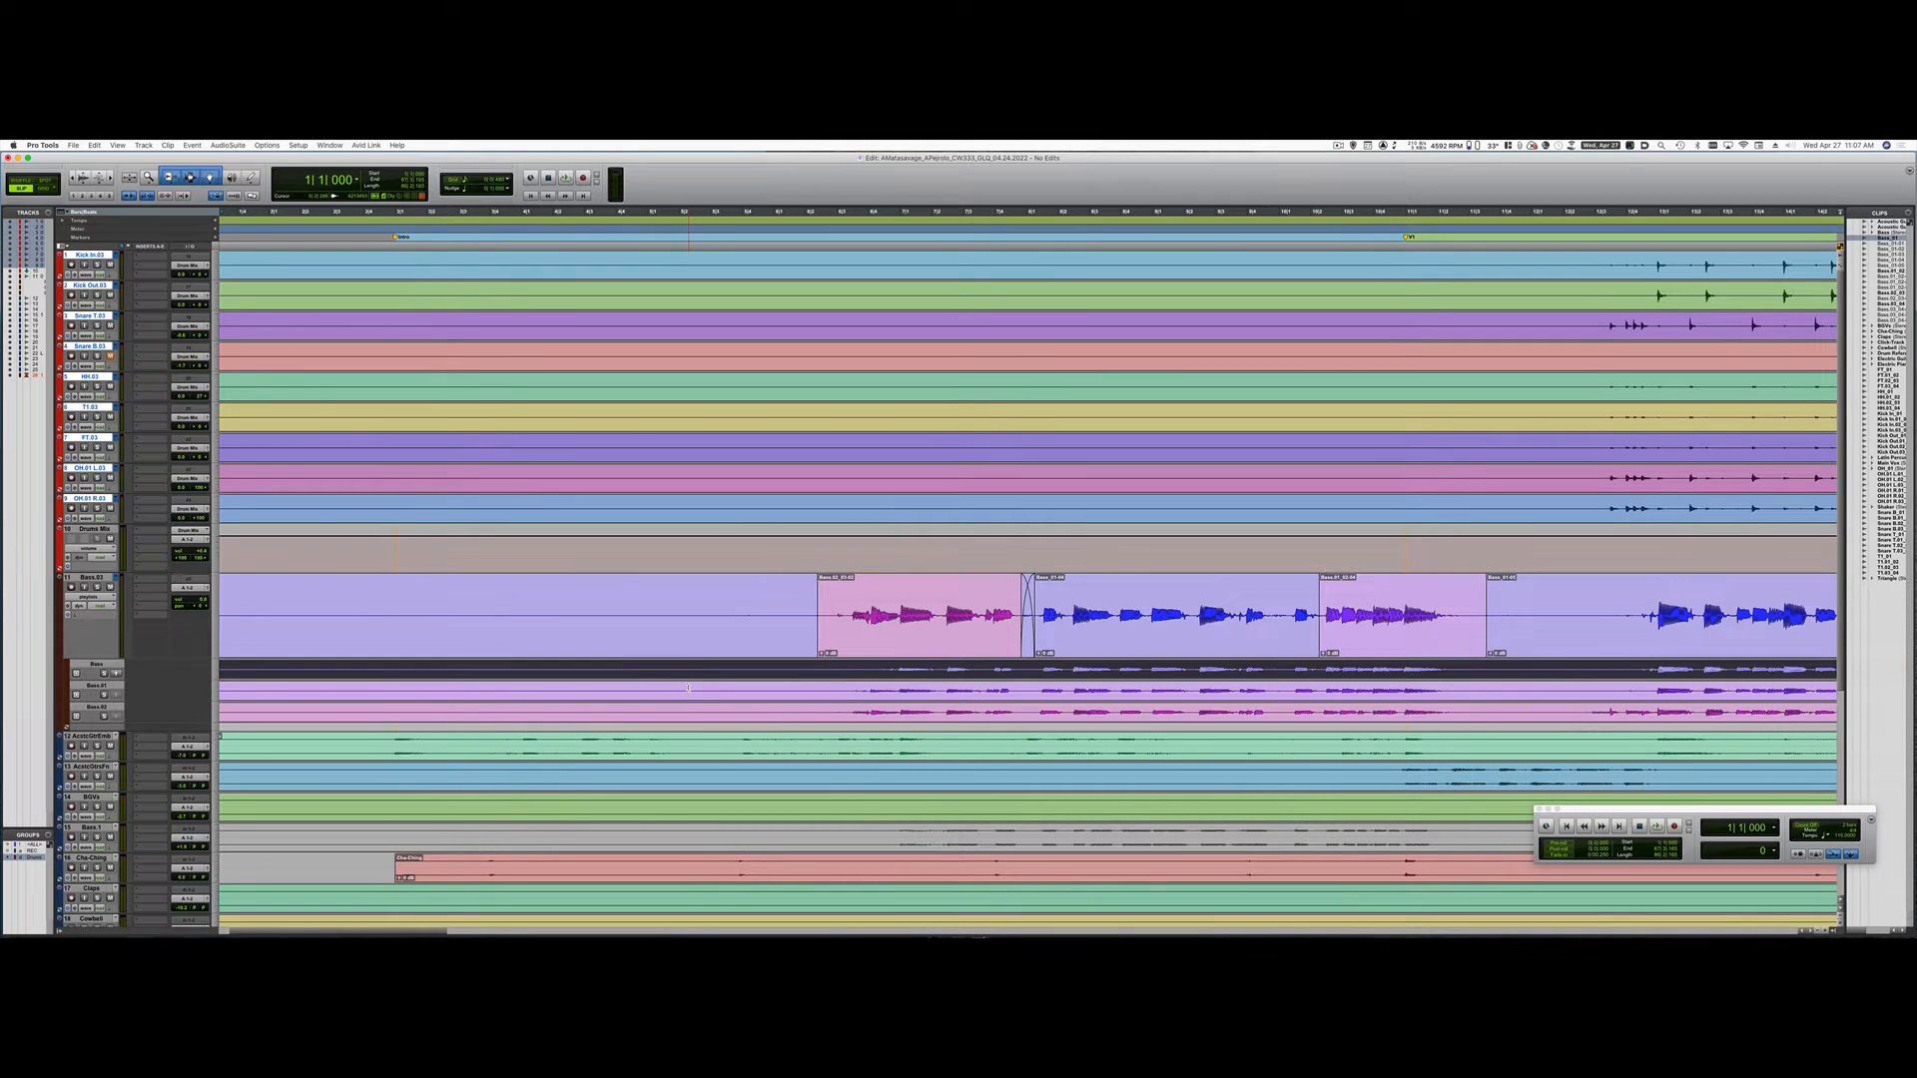
triple_click(689, 688)
key("semicolon")
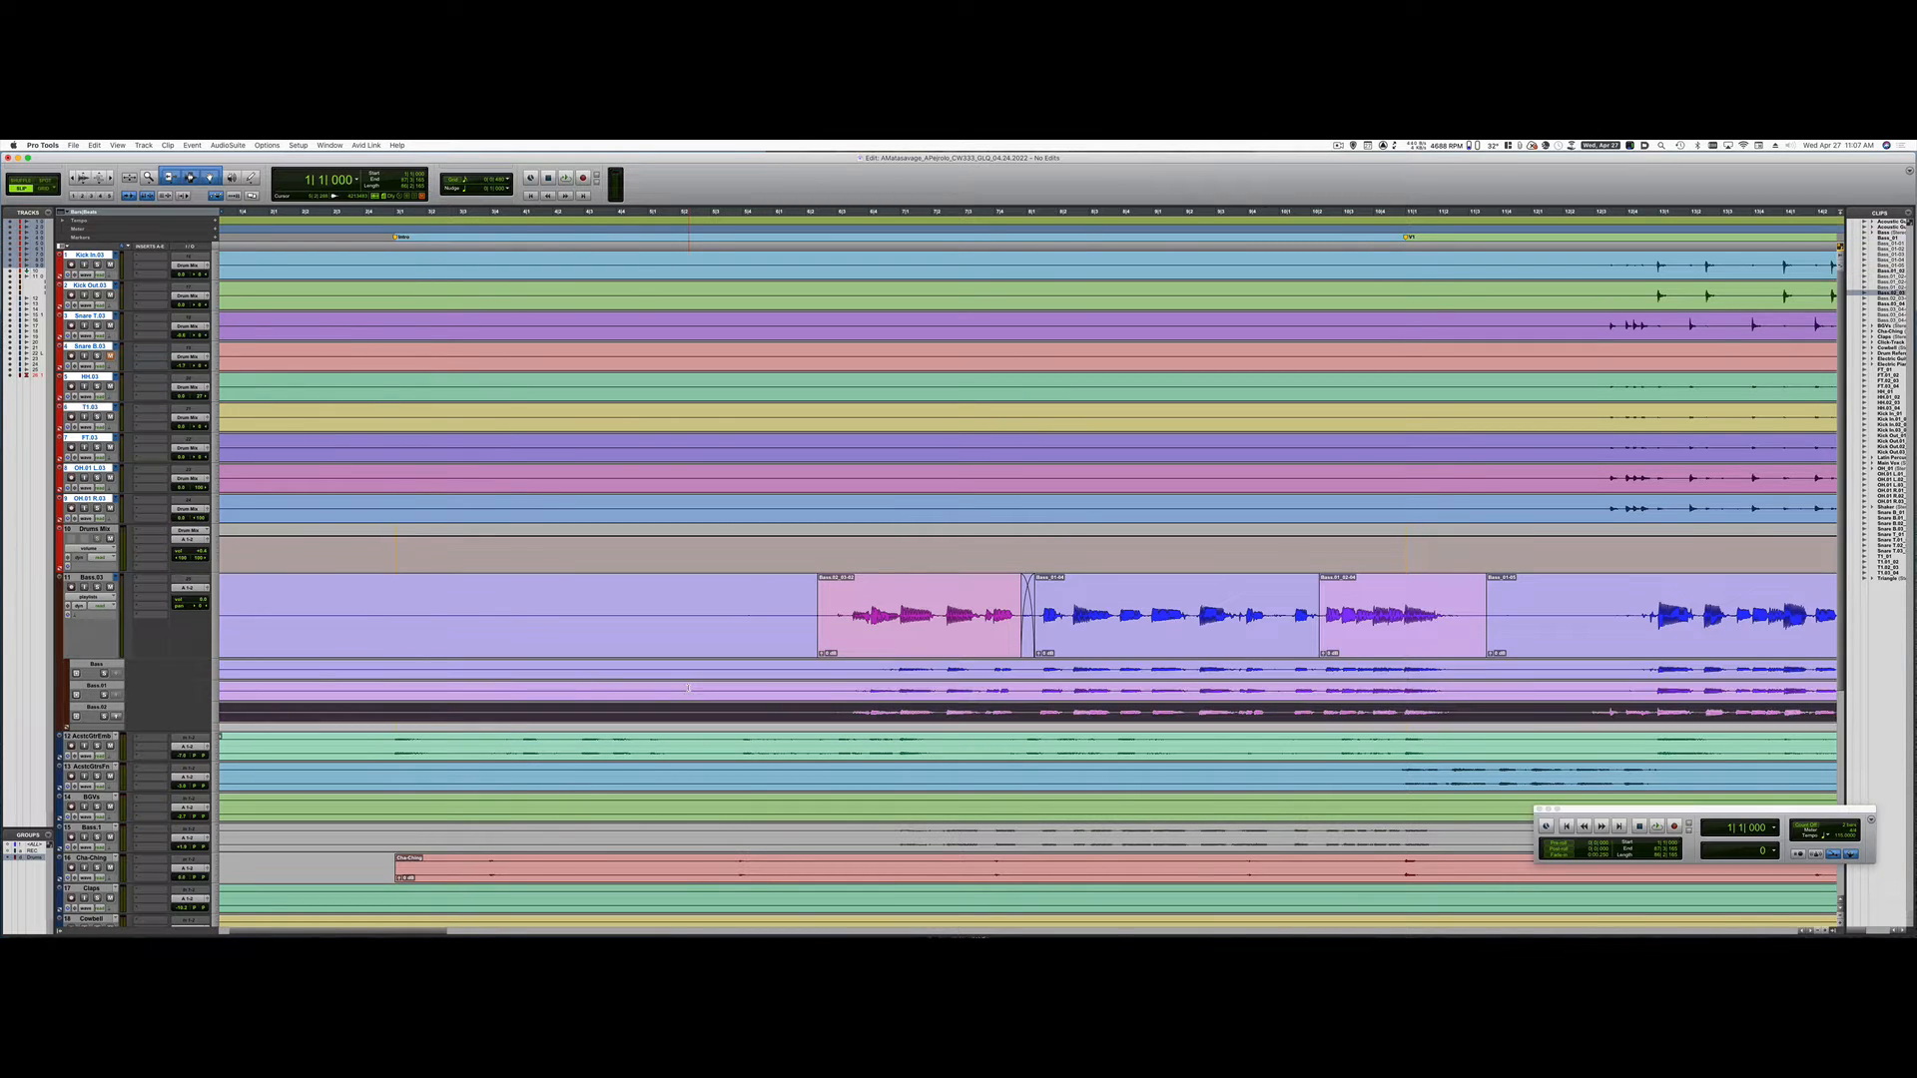
left_click(761, 551)
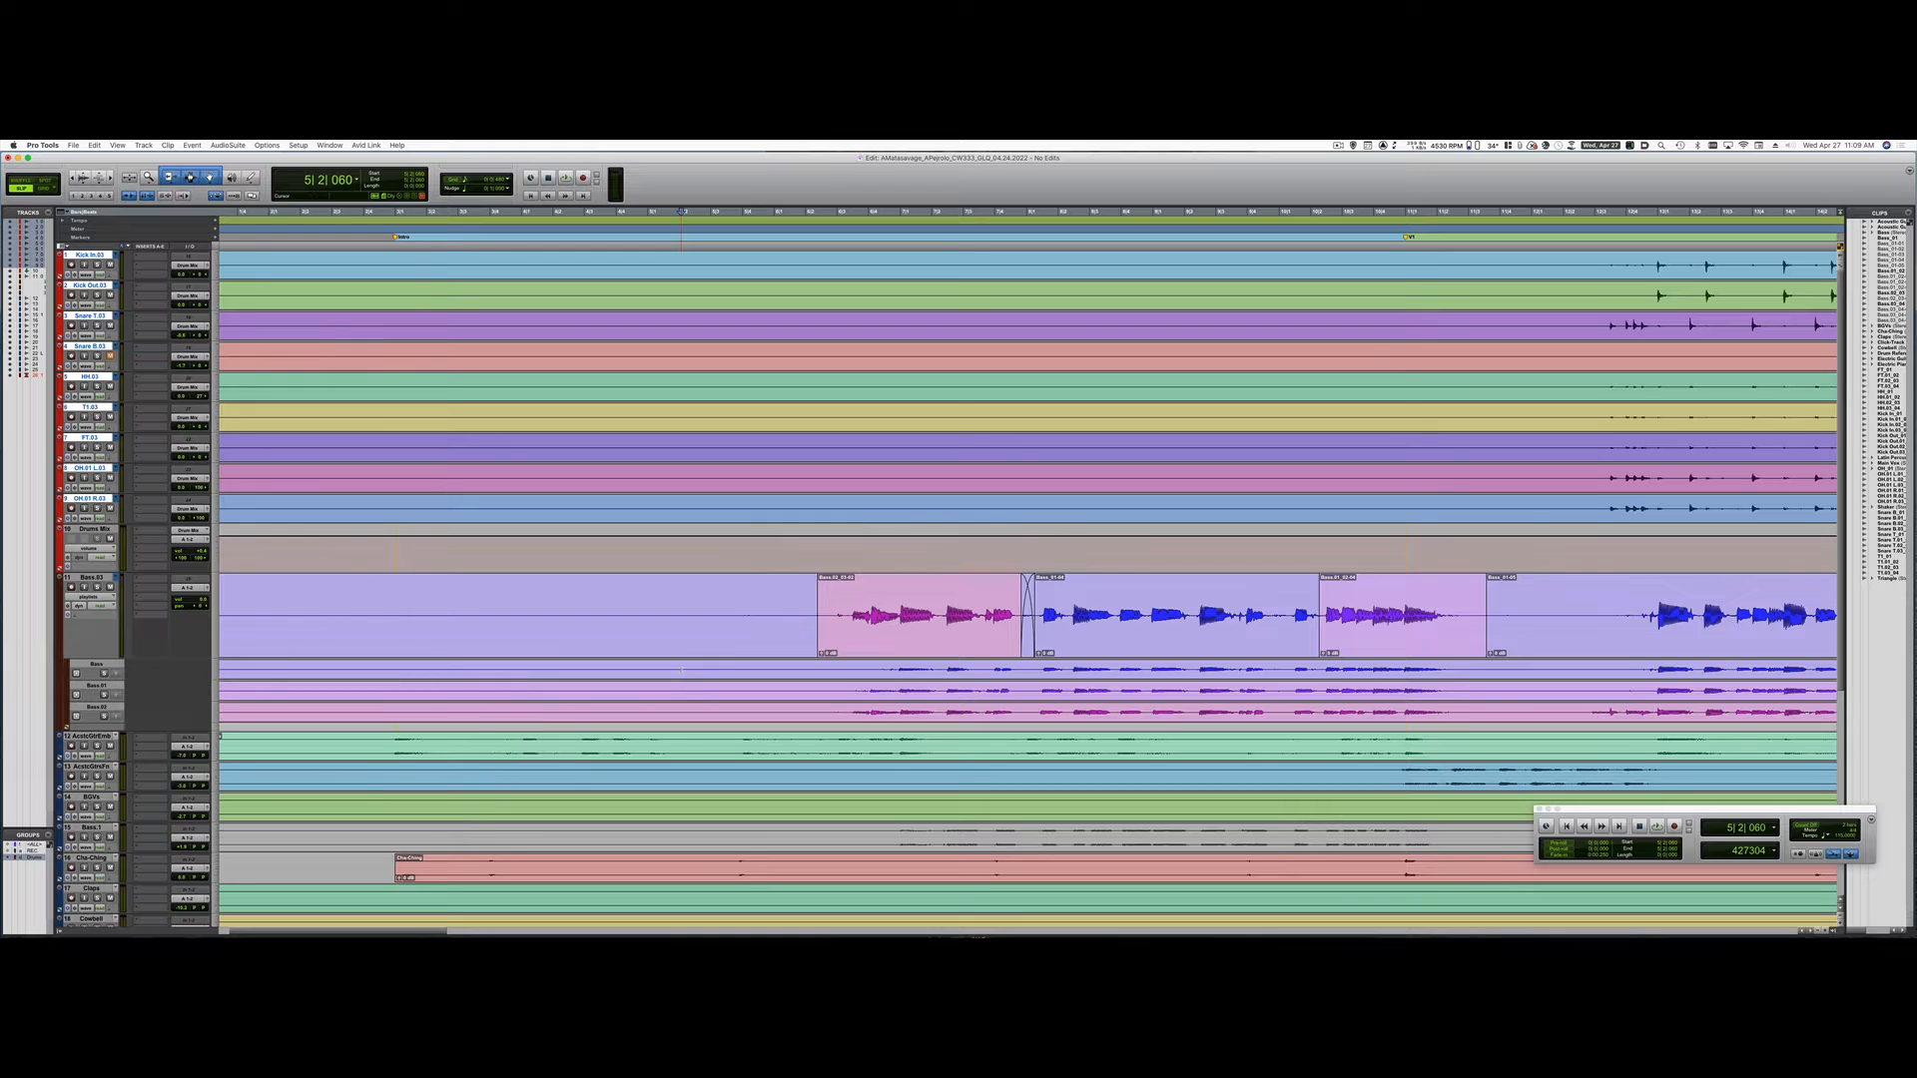
Select the full-length clips on all three Bass playlist lanes together
left_click(681, 671)
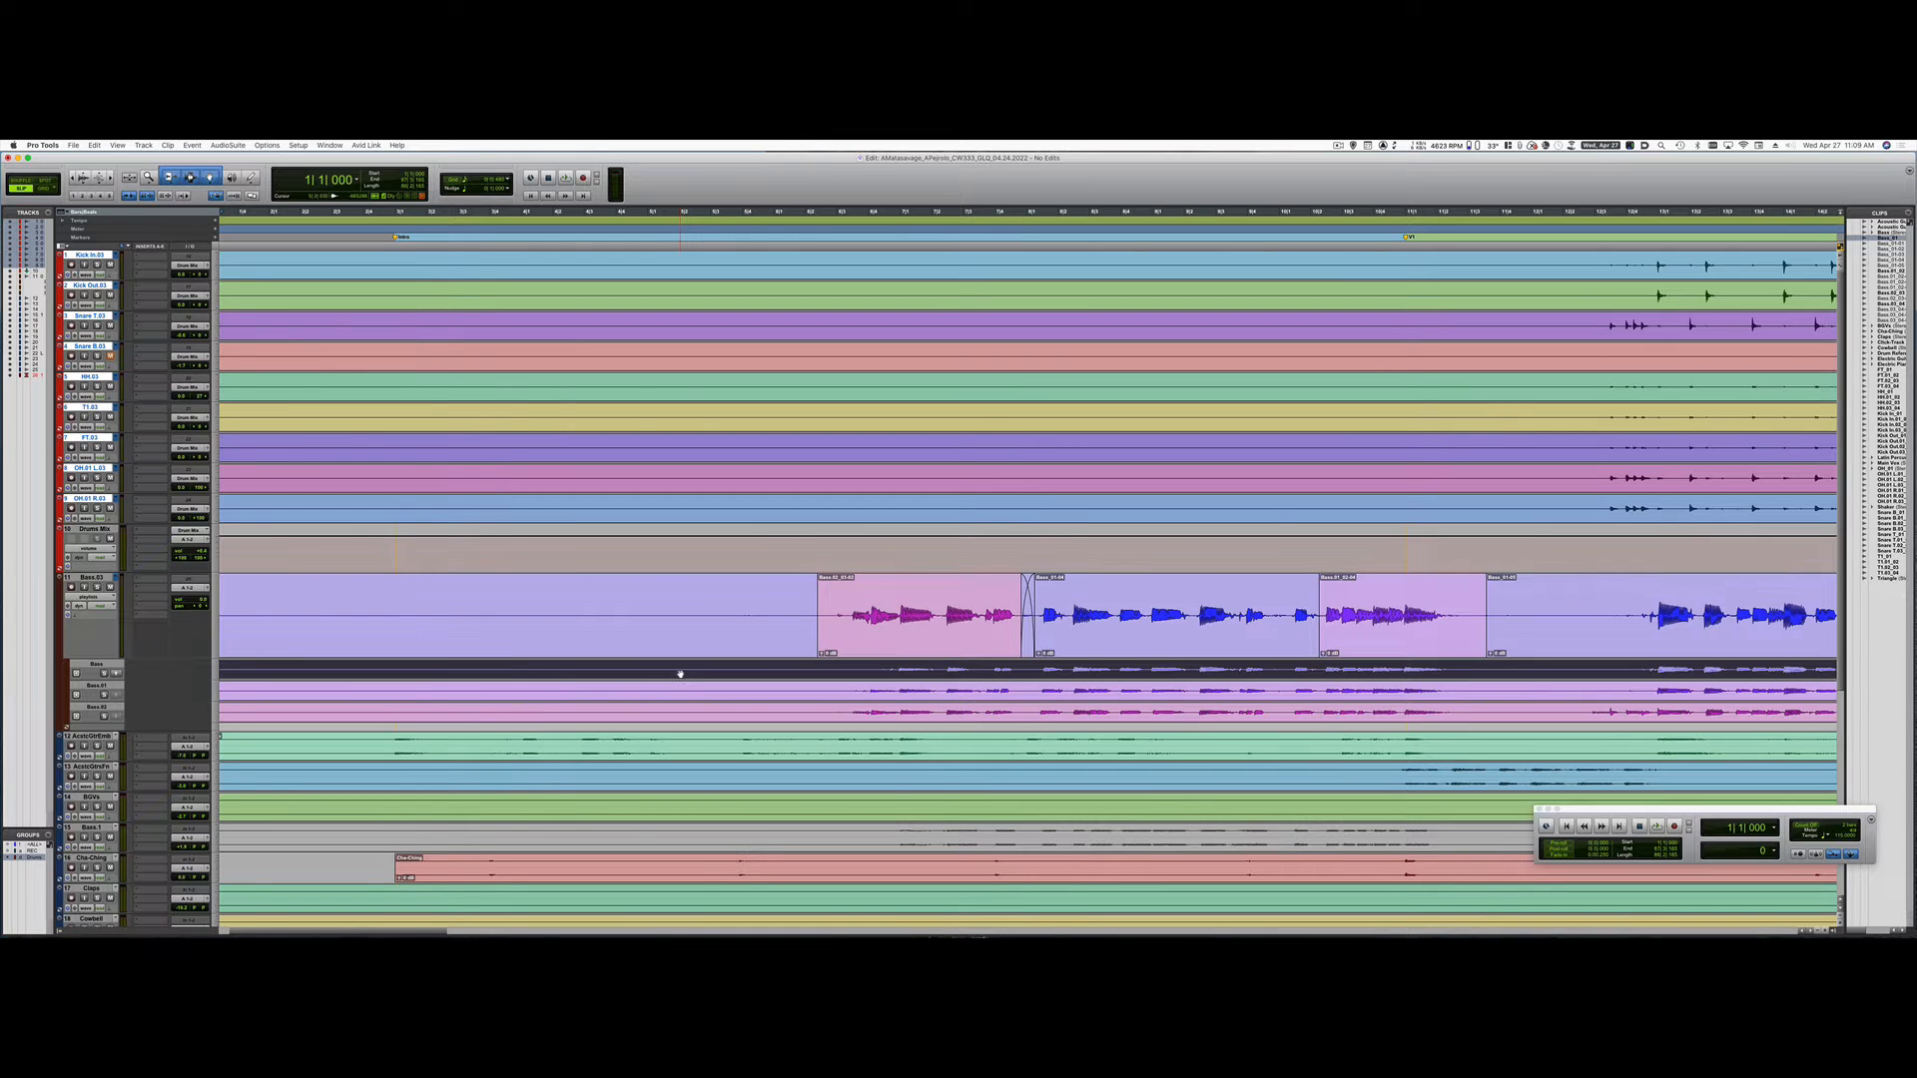
key("shift")
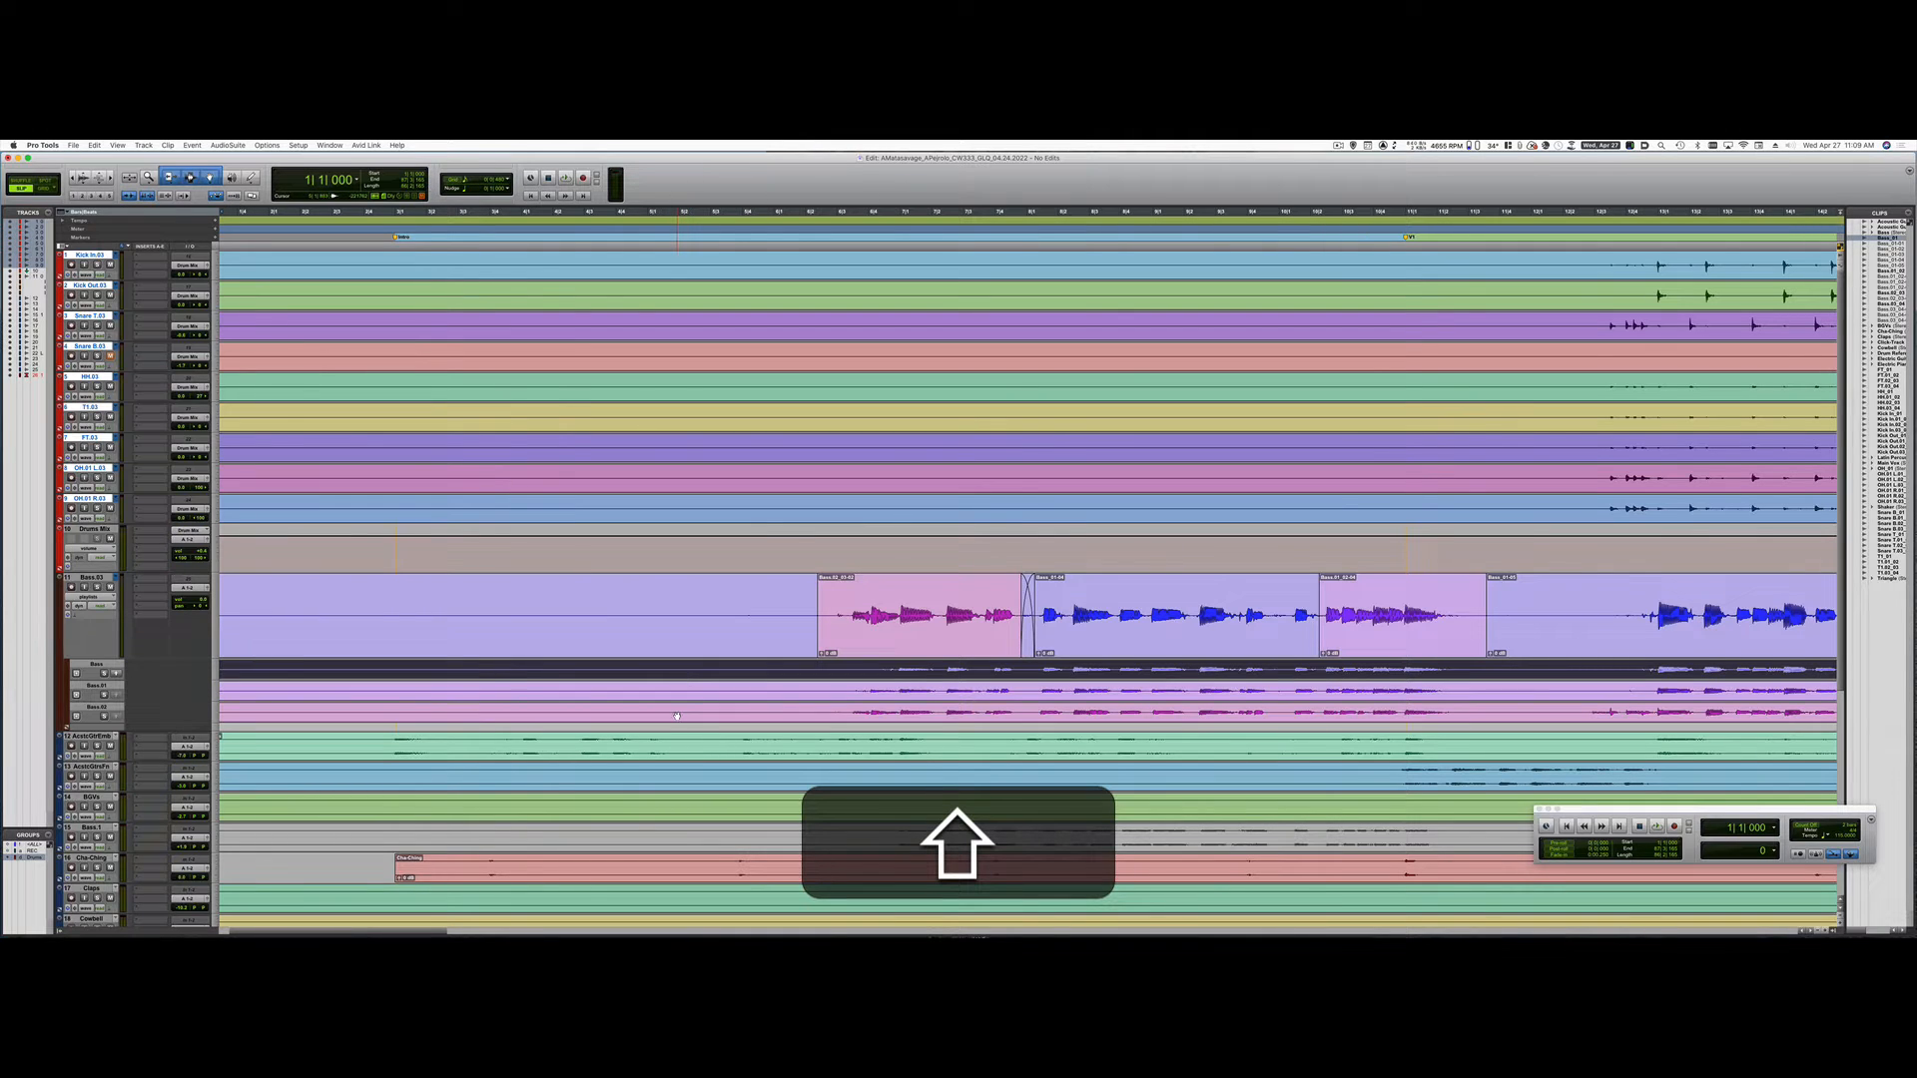
left_click(677, 712, "shift")
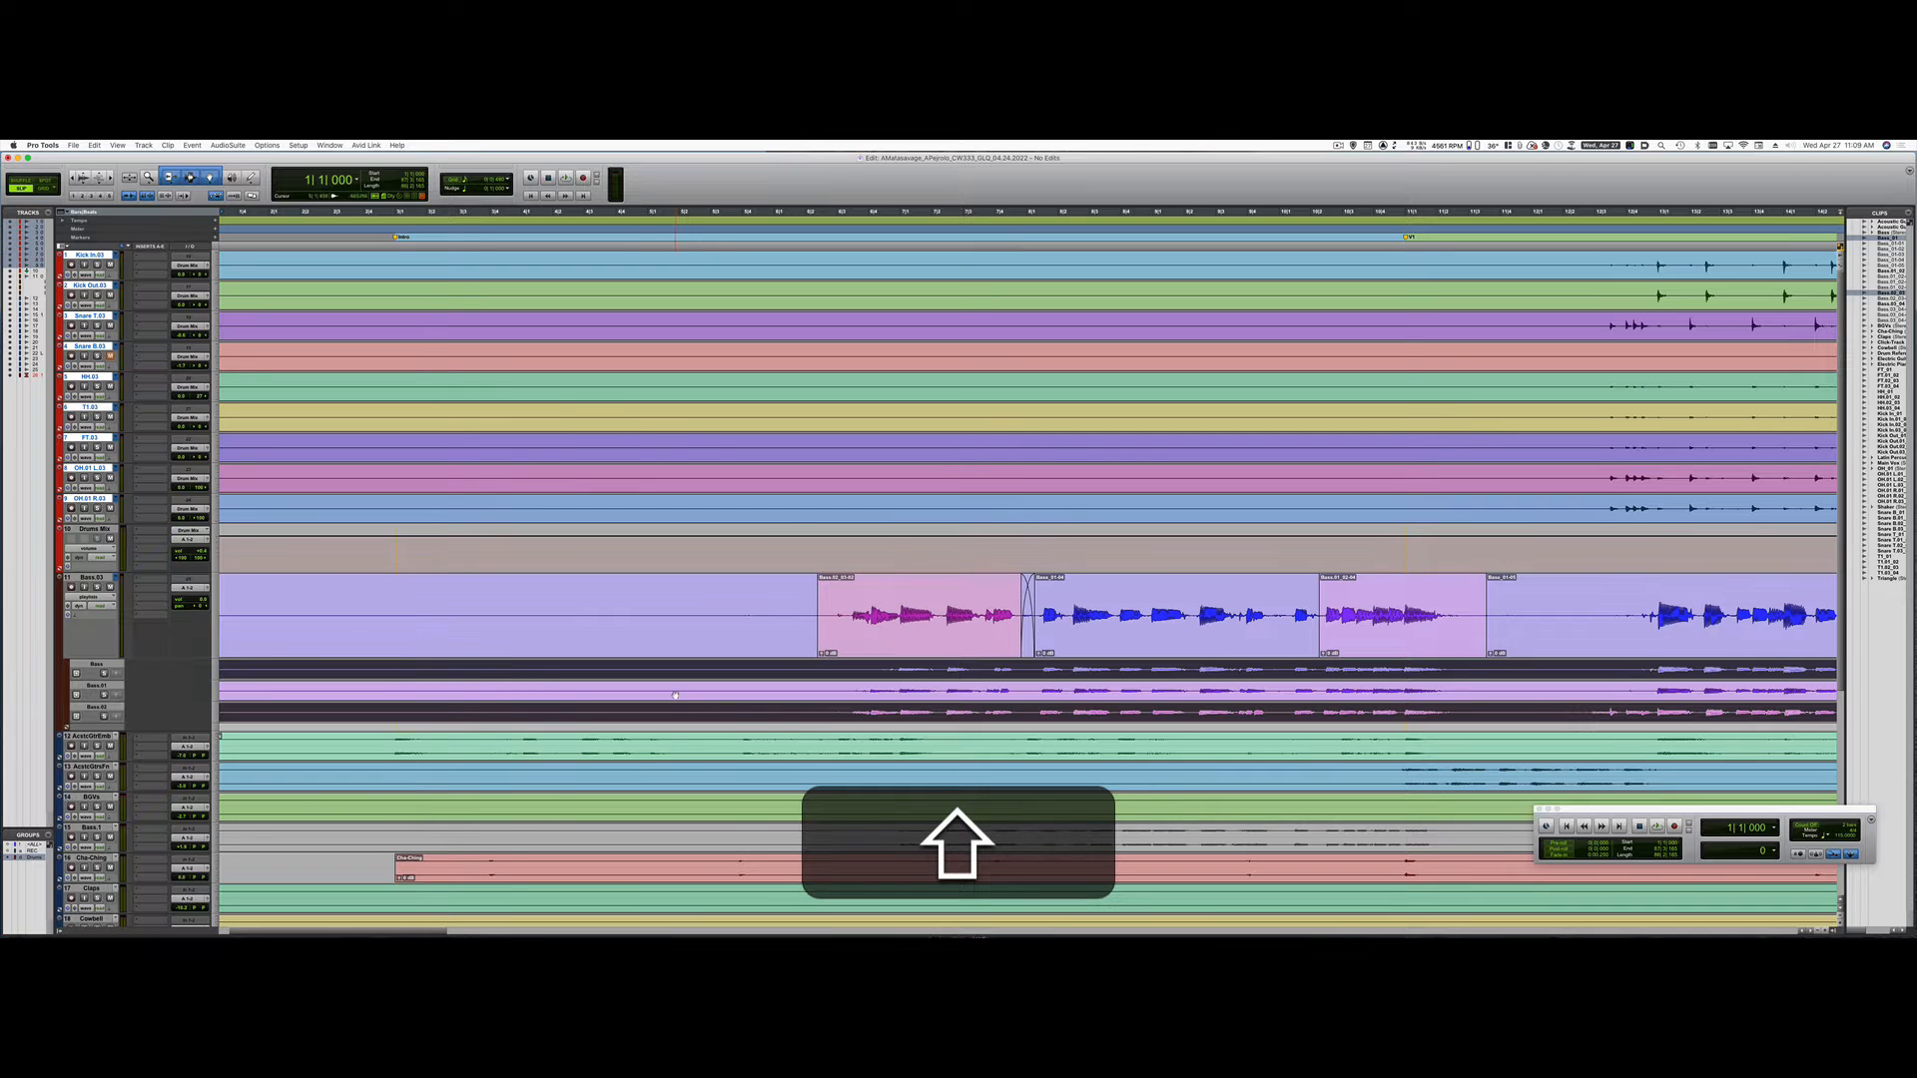
left_click(676, 695, "shift")
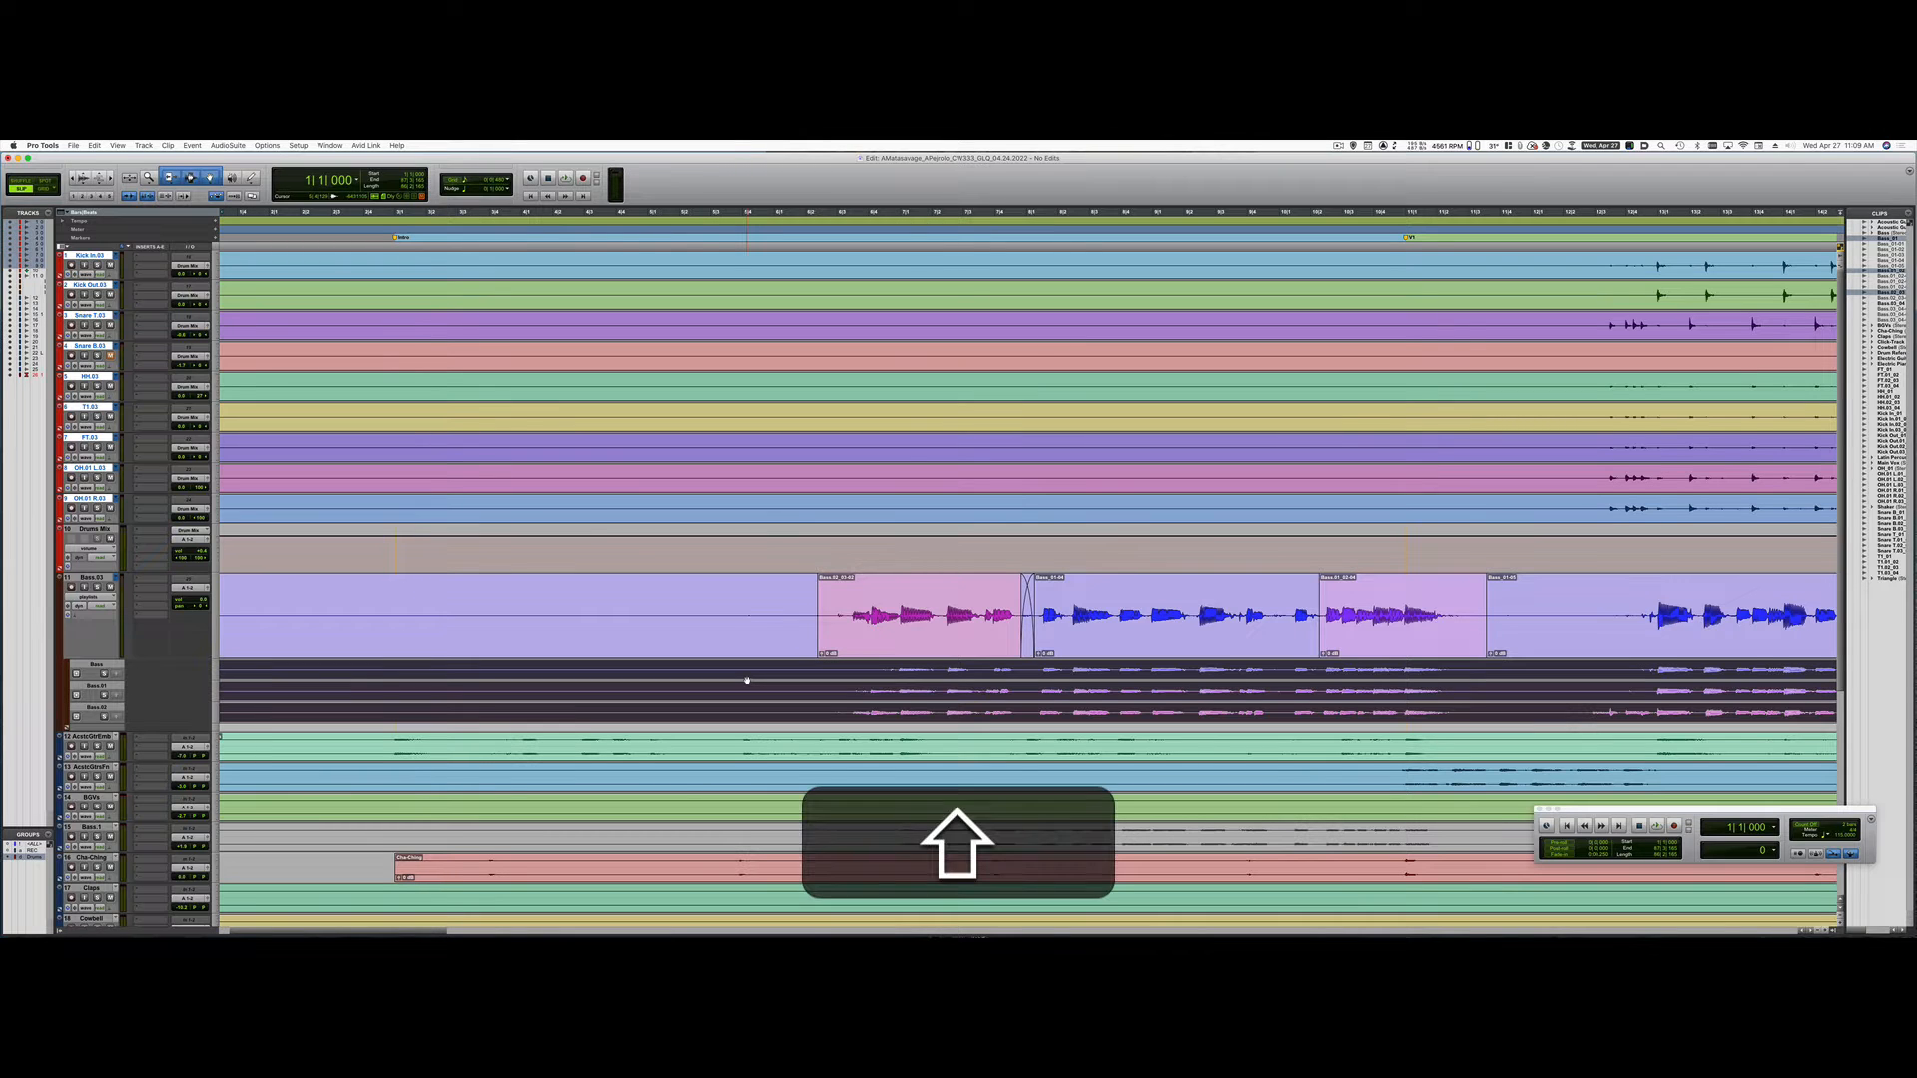
Export the selected bass clips as interleaved 24-bit WAV files to the Export folder in Downloads
key("super+shift+k")
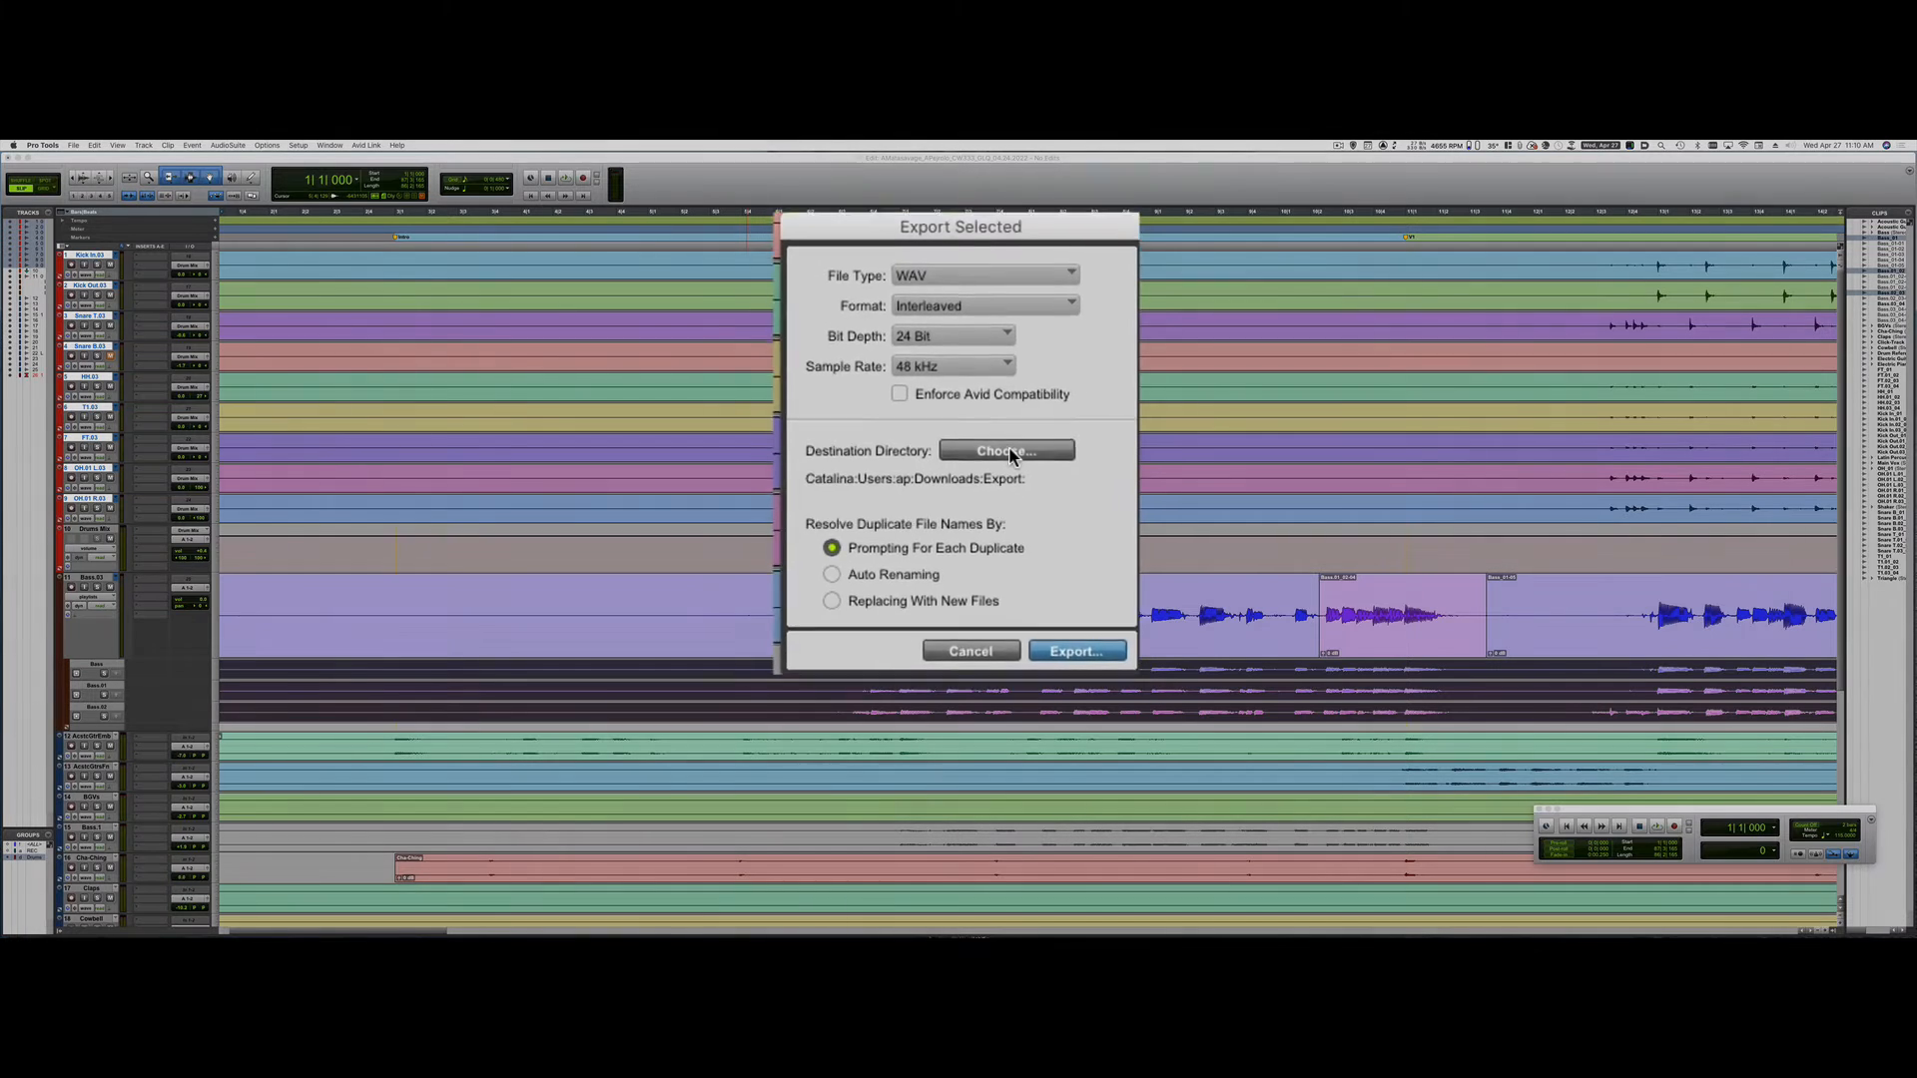
left_click(976, 447)
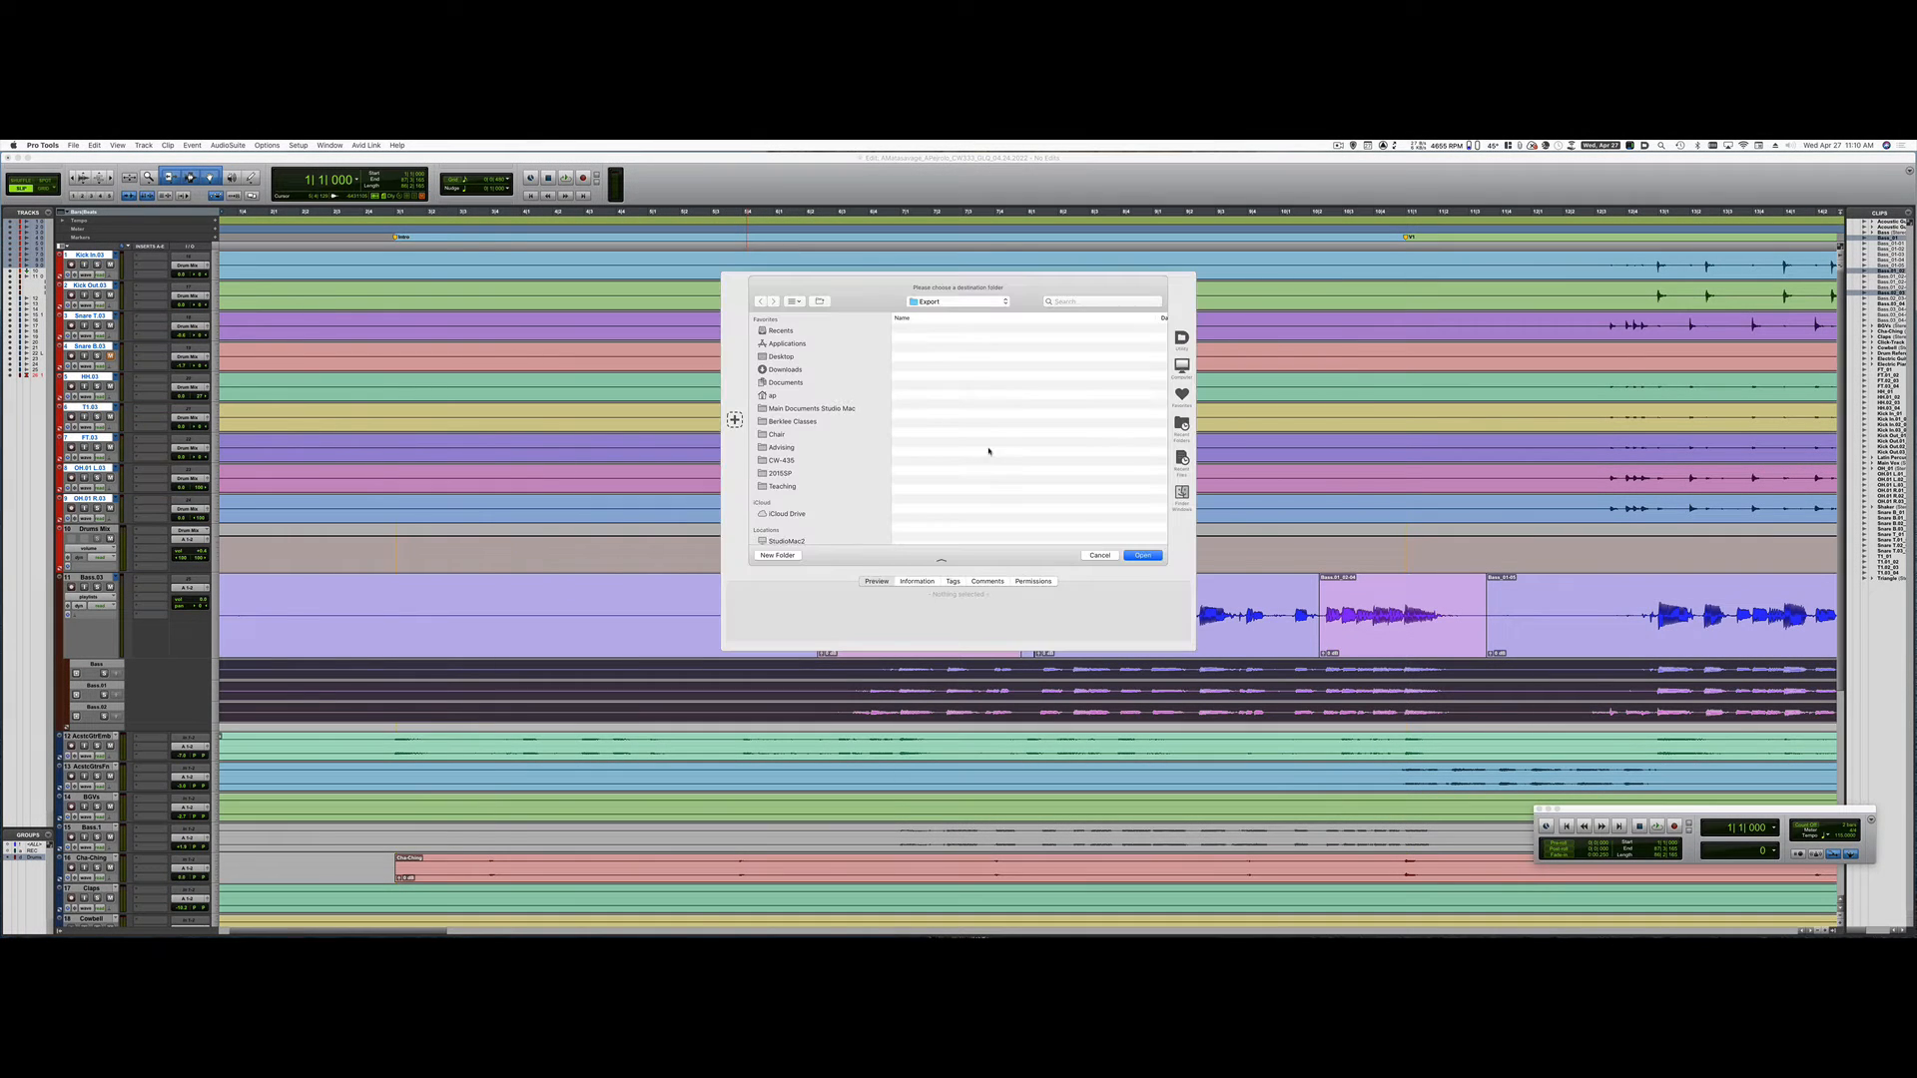
left_click(1142, 556)
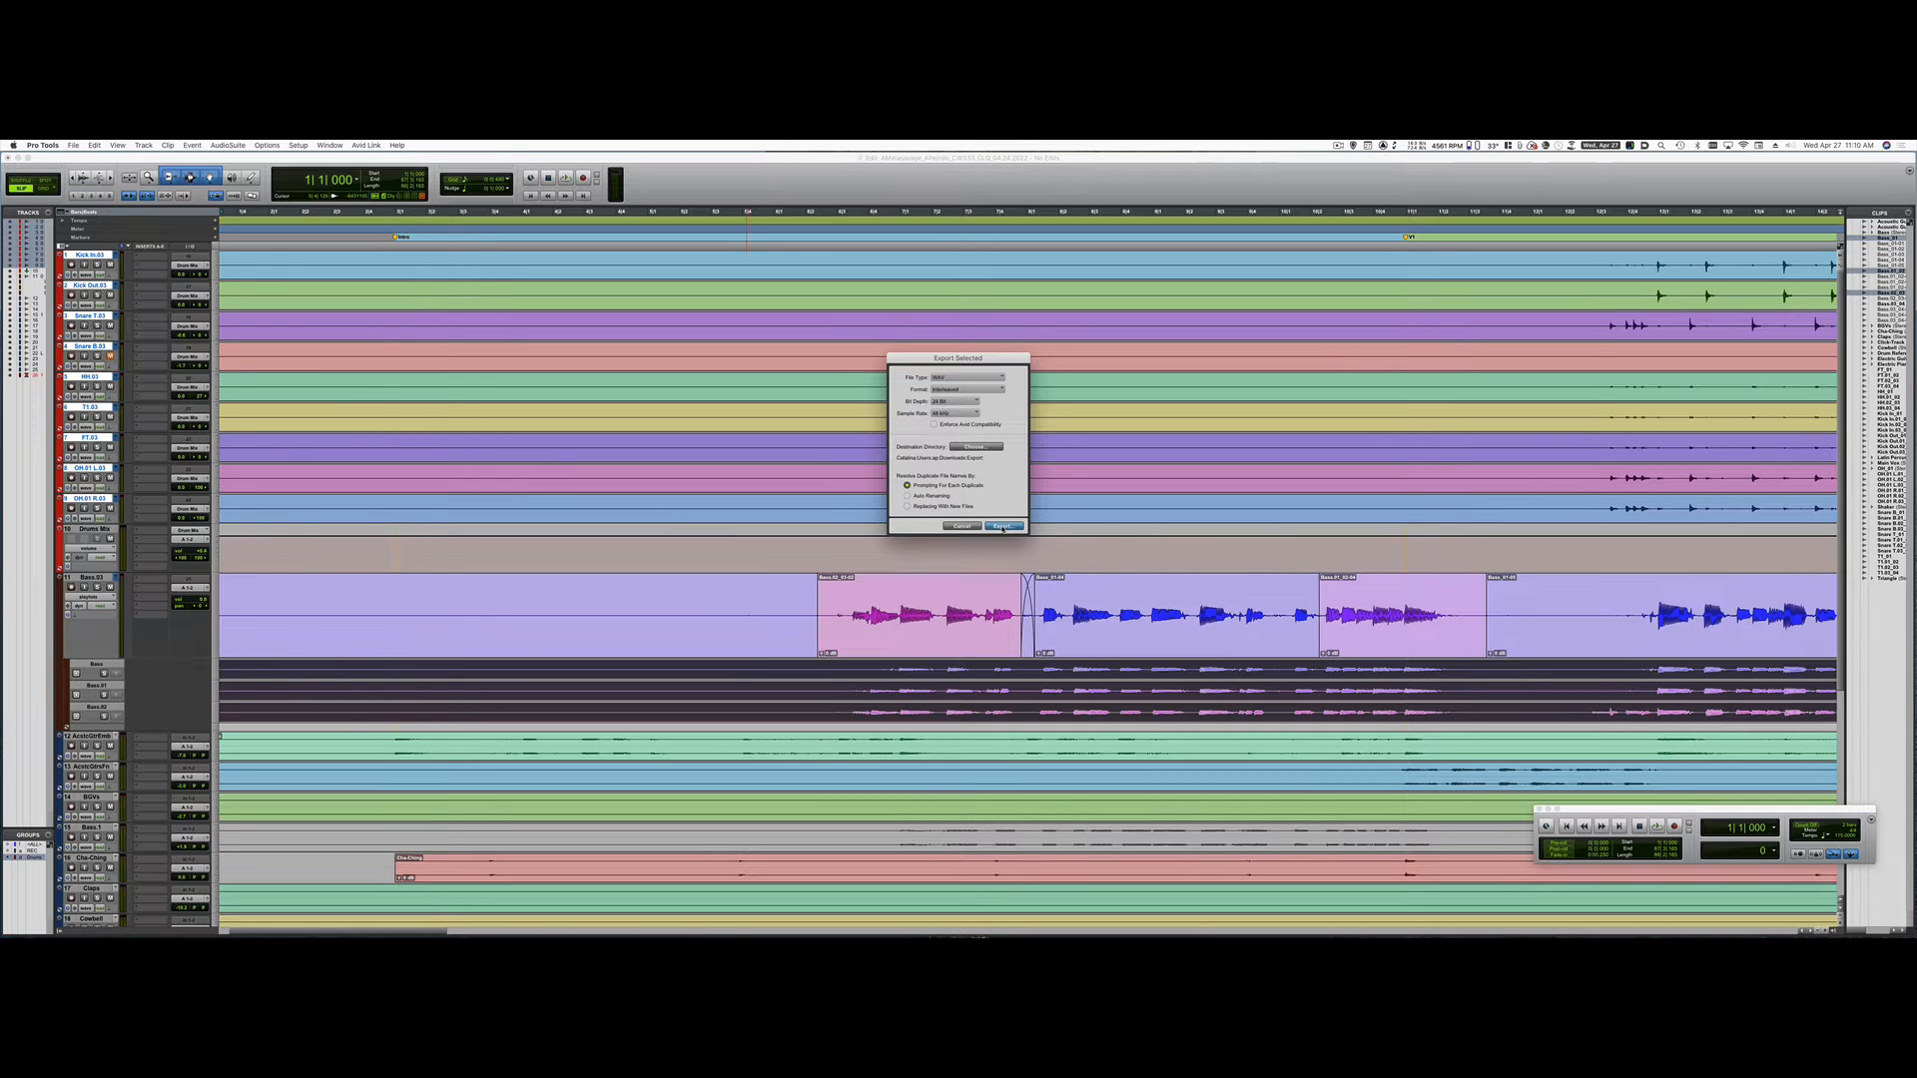
left_click(1003, 526)
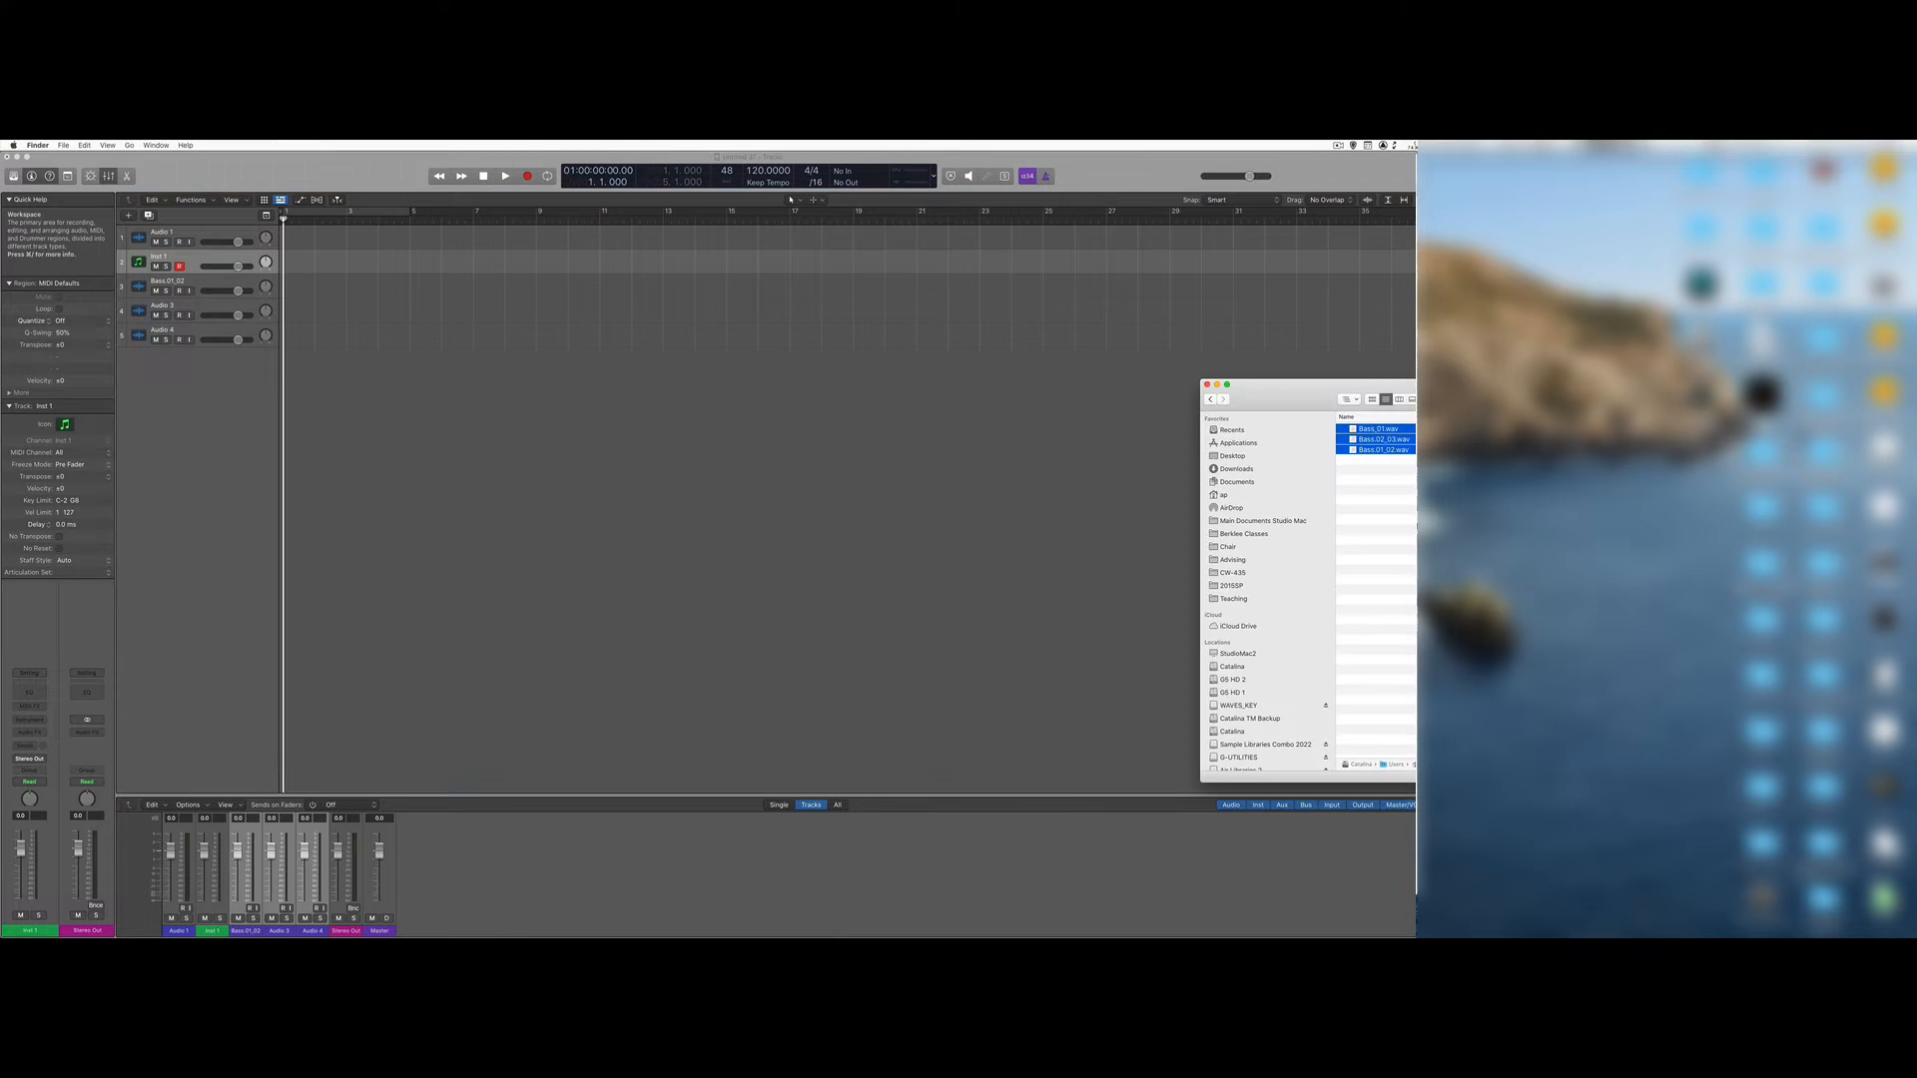
Switch to the Logic Pro project and import the three exported bass files from Finder using existing tracks
left_click_drag(1301, 392, 1073, 404)
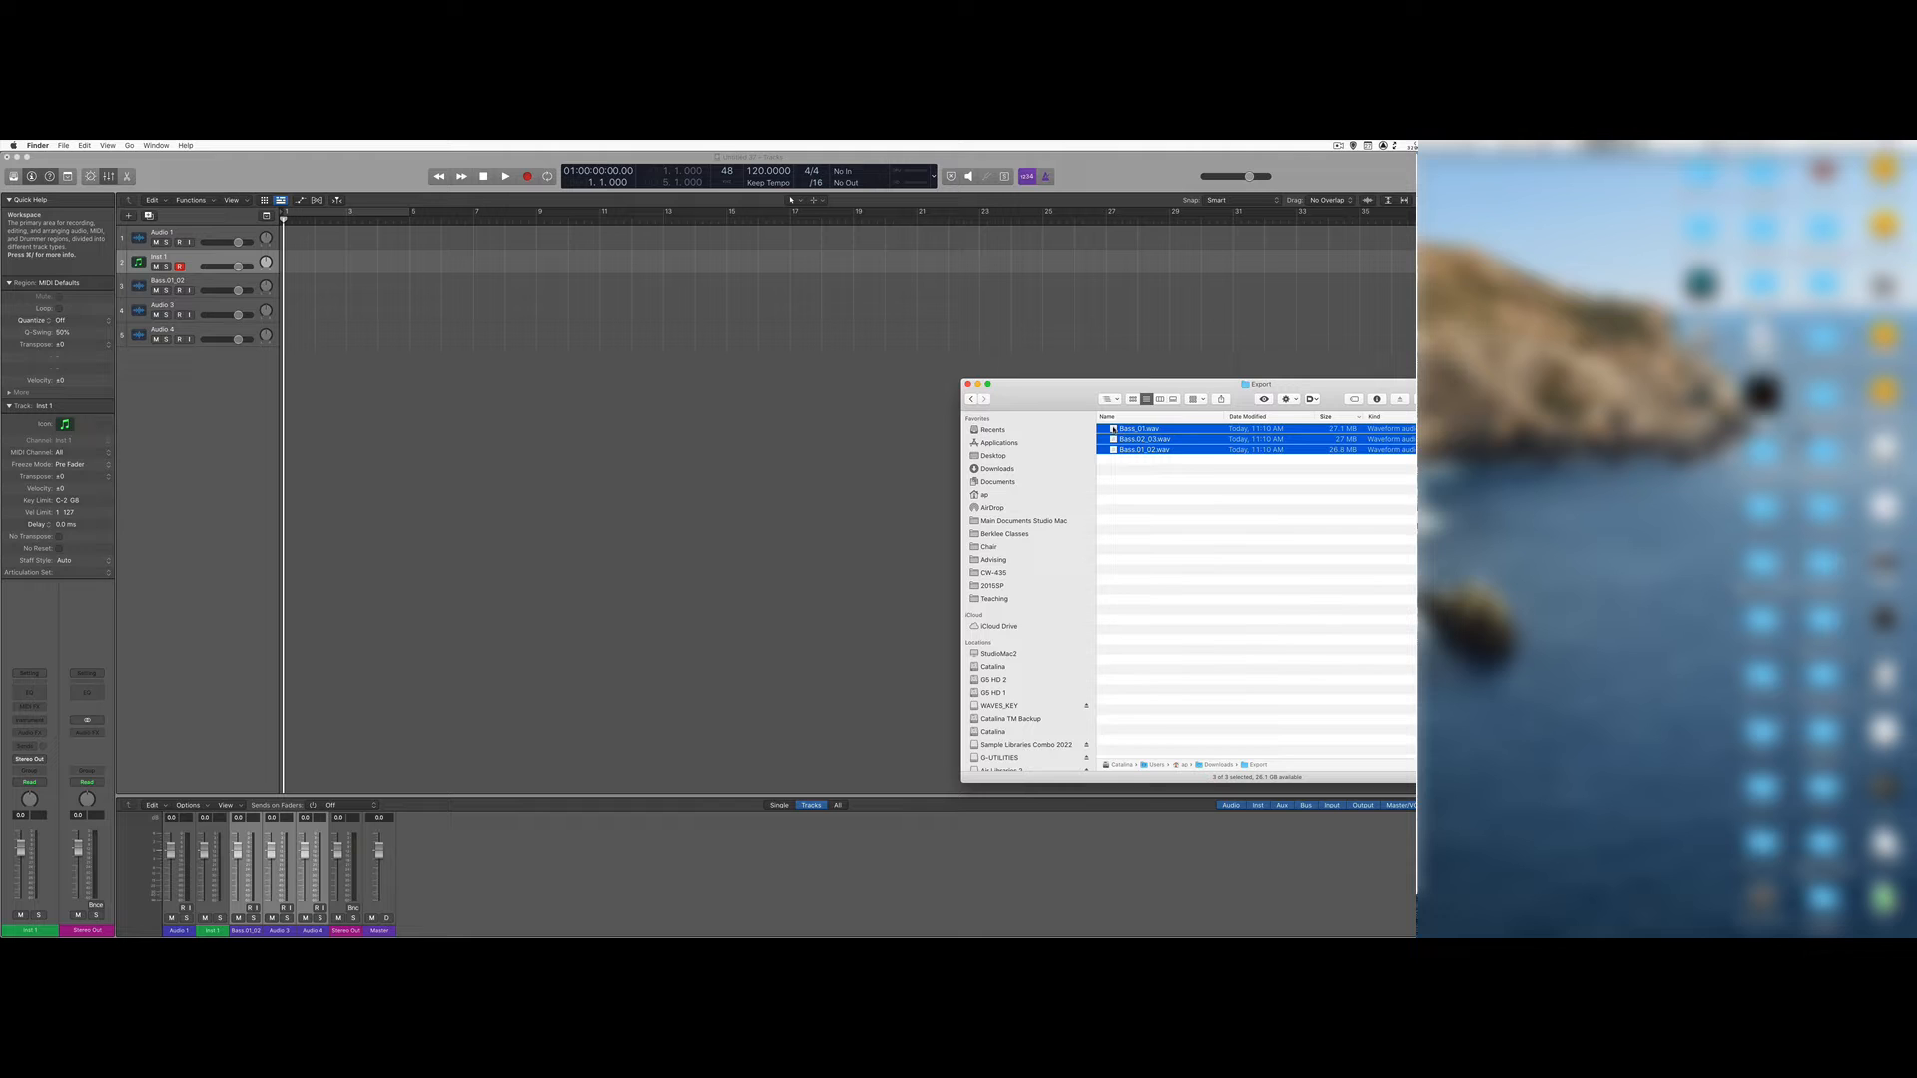
left_click_drag(1113, 429, 286, 289)
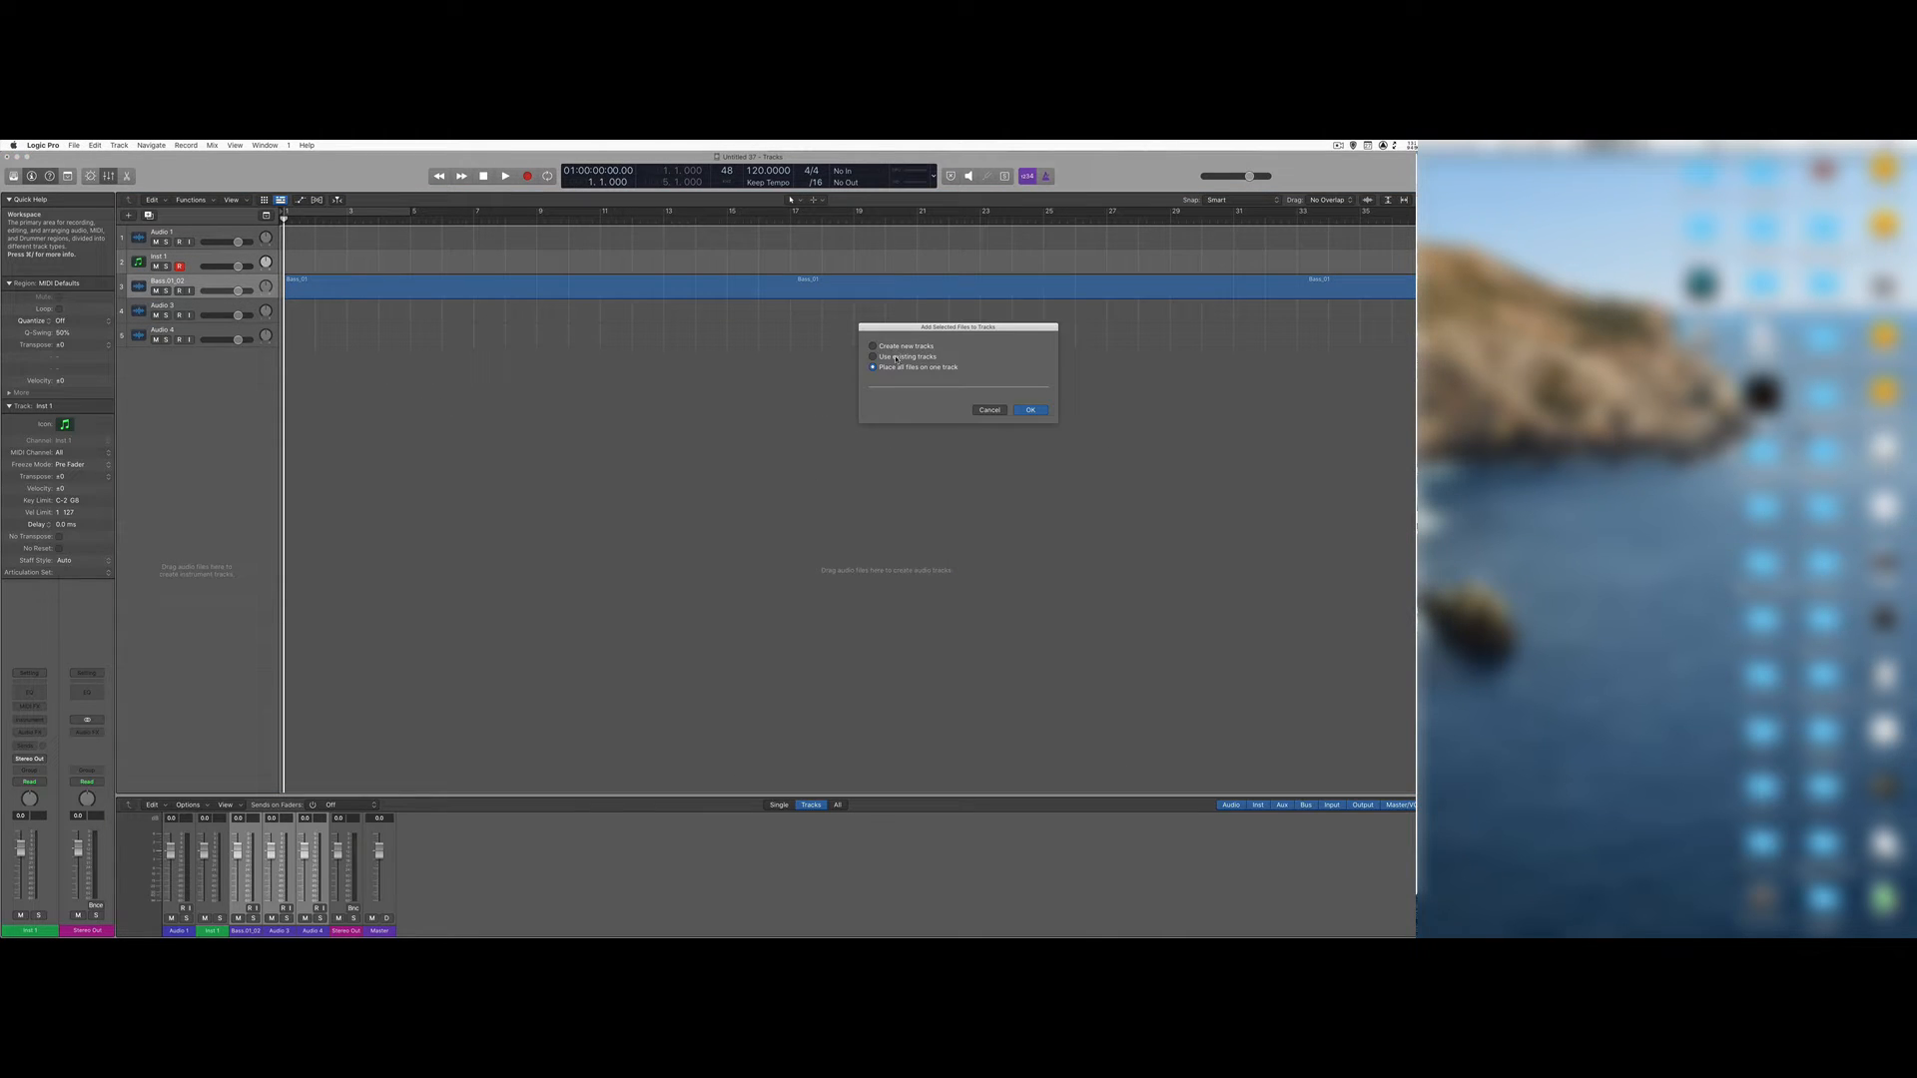
left_click(875, 357)
left_click(1029, 410)
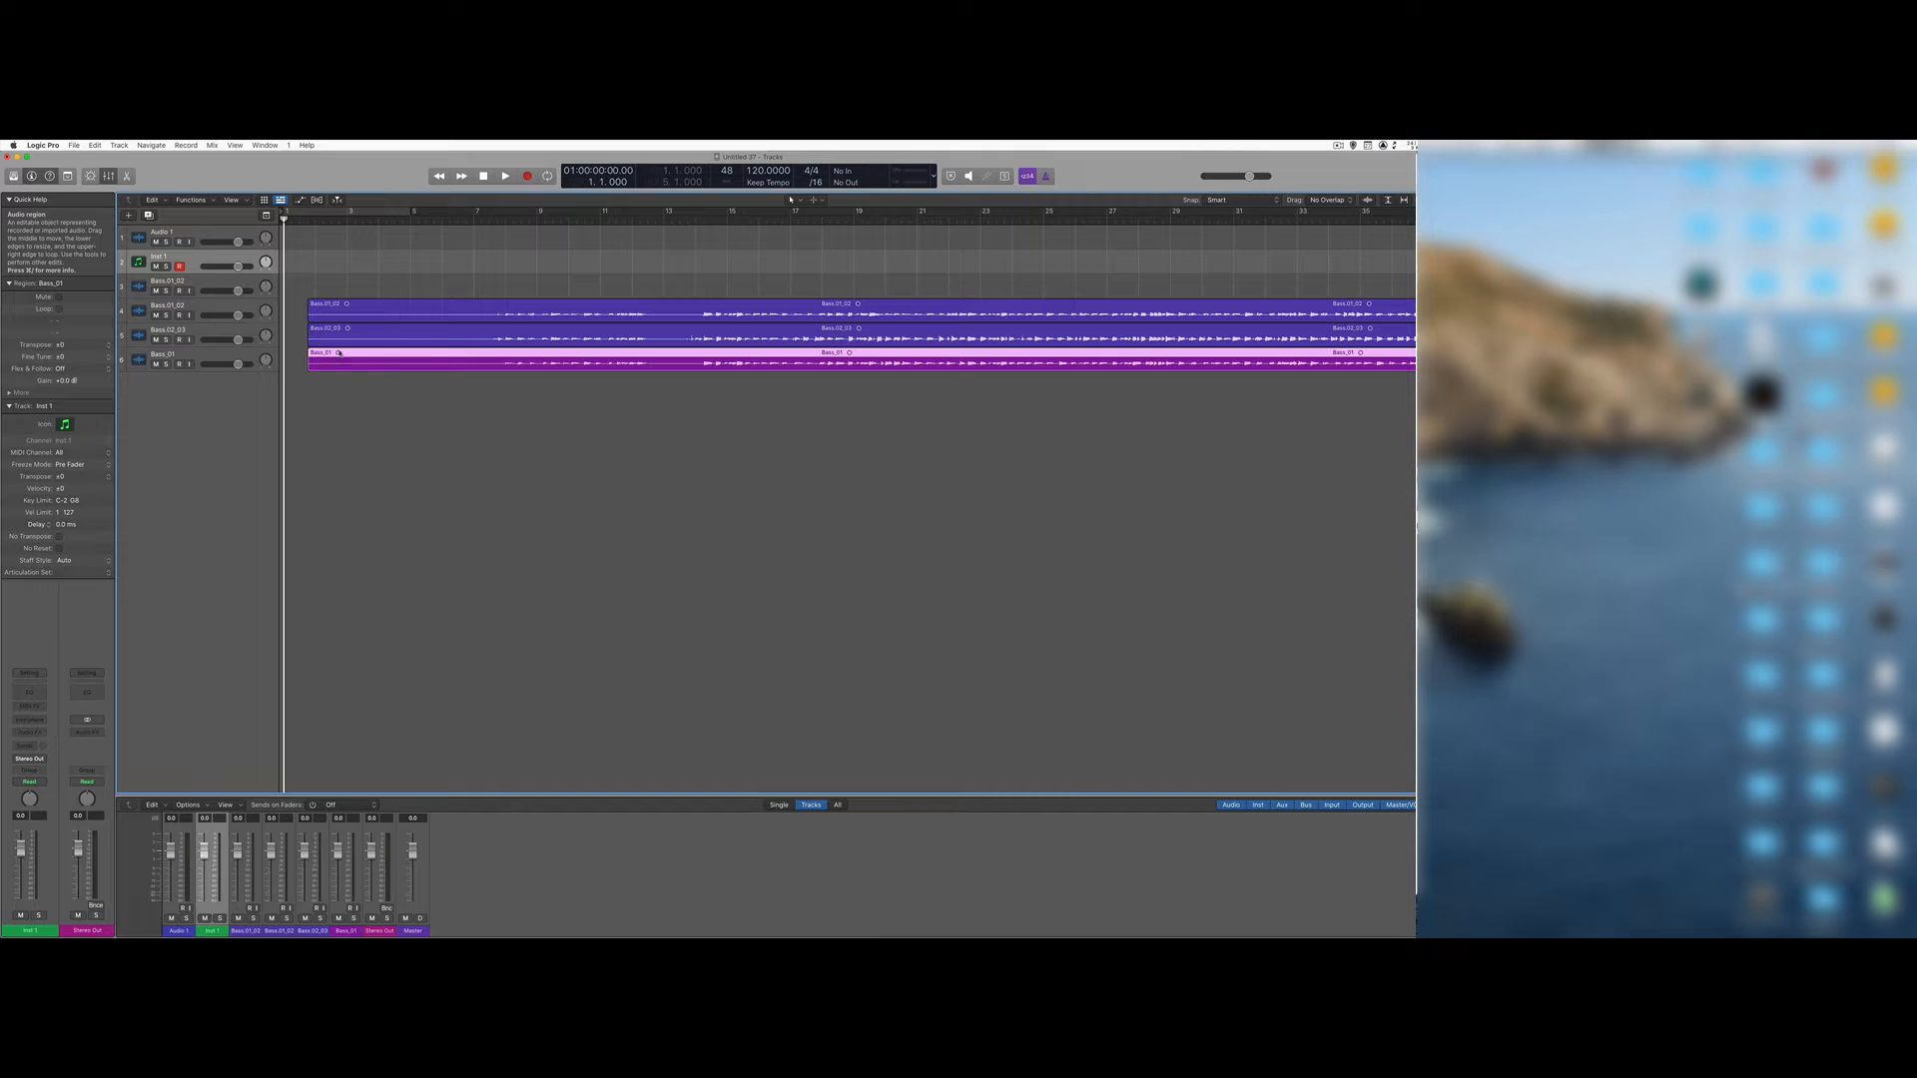
Move the three imported bass regions so they all start at the beginning of the project
mouse_move(306, 306)
left_mouse_down()
mouse_move(344, 362)
mouse_move(339, 310)
left_mouse_up()
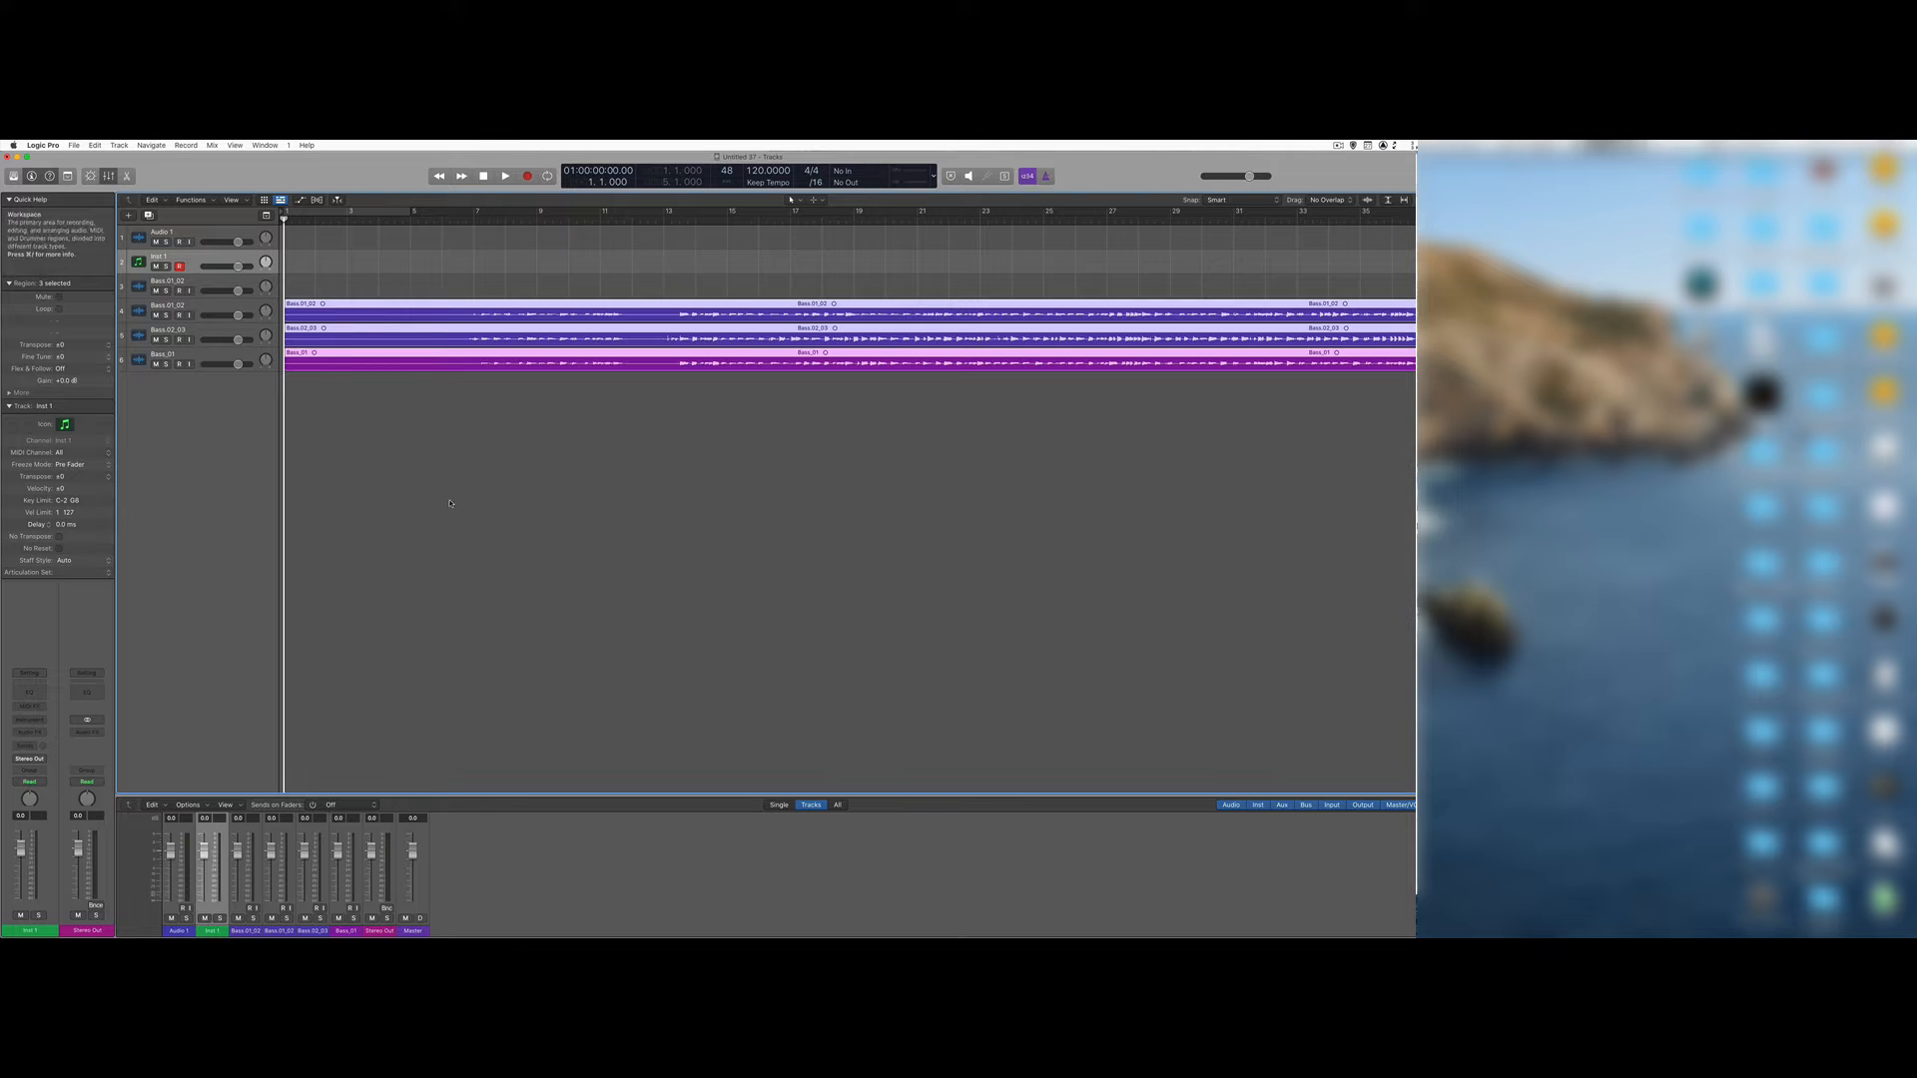
key("super+Left")
key("super+Left")
key("super+Left")
key("super+Left")
key("super+Left")
key("super+Left")
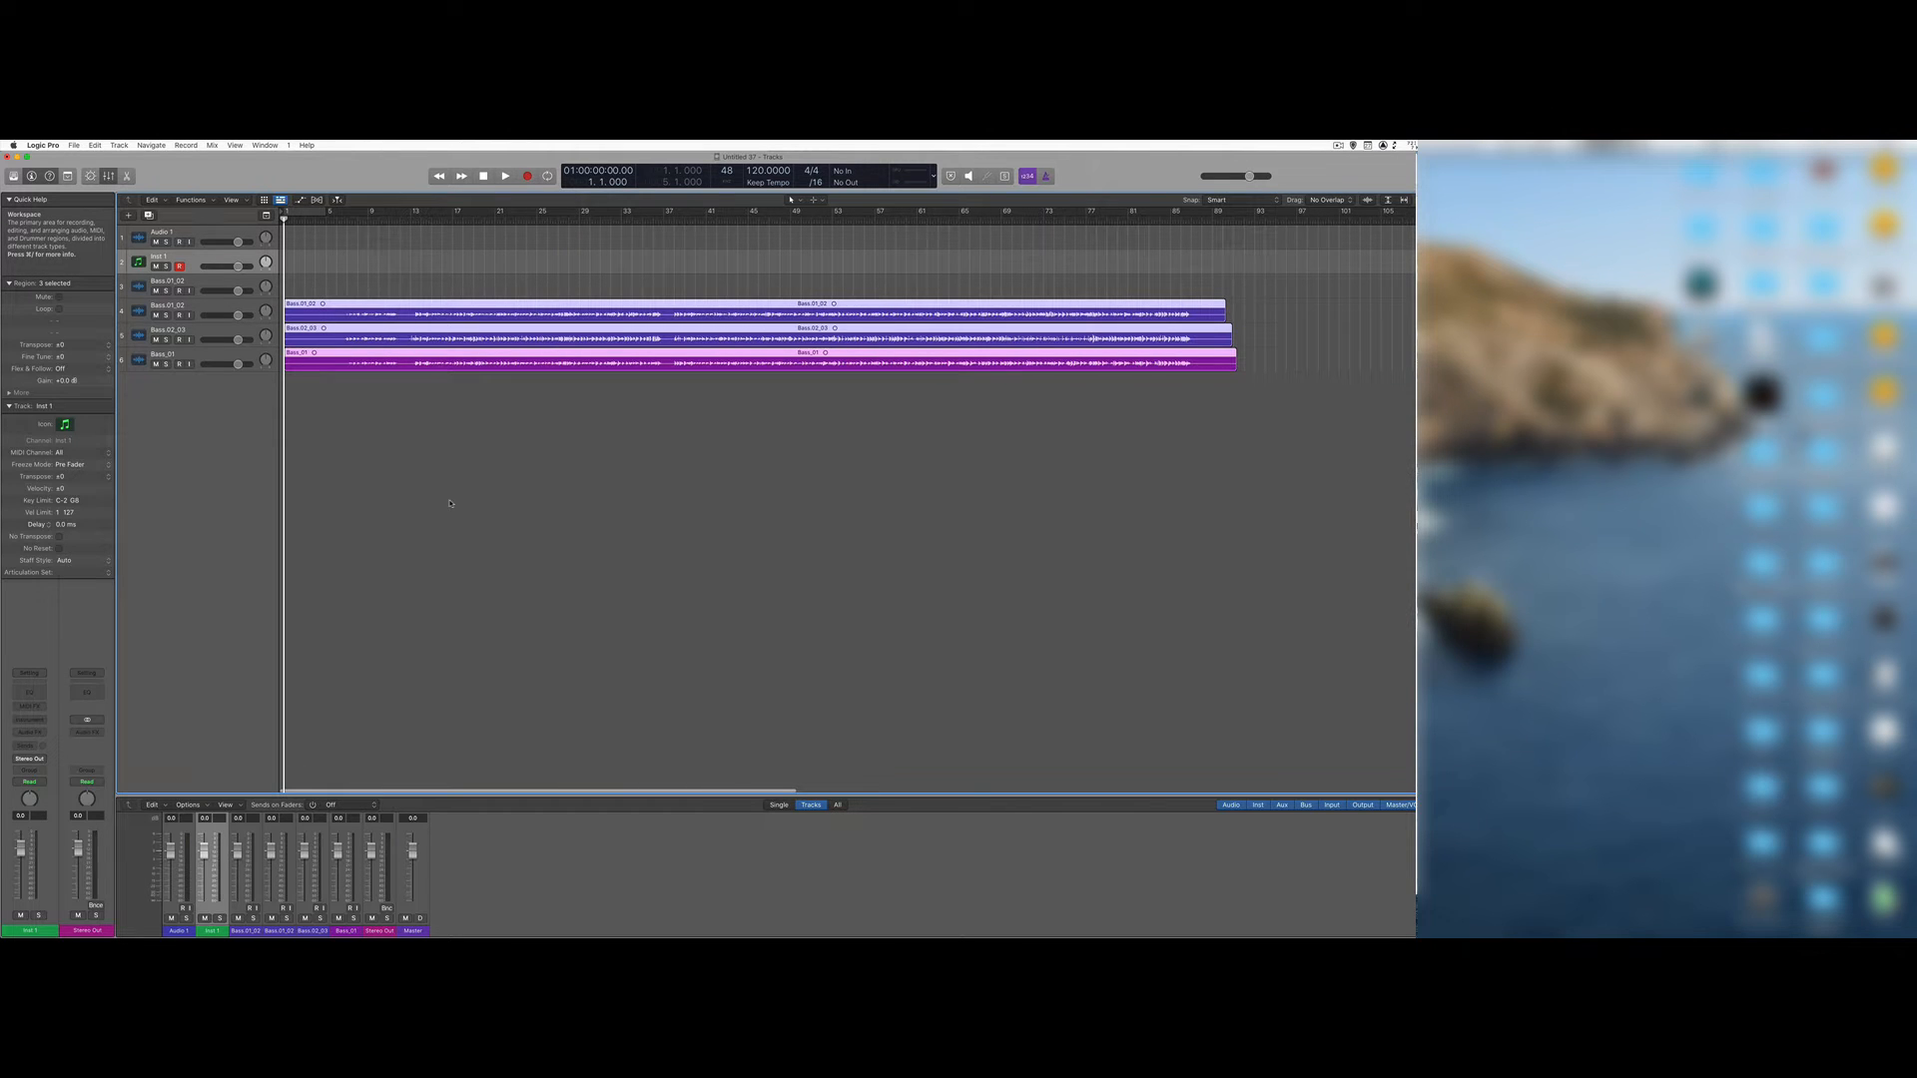
Select all three bass regions and pack them into a take folder
left_click(360, 388)
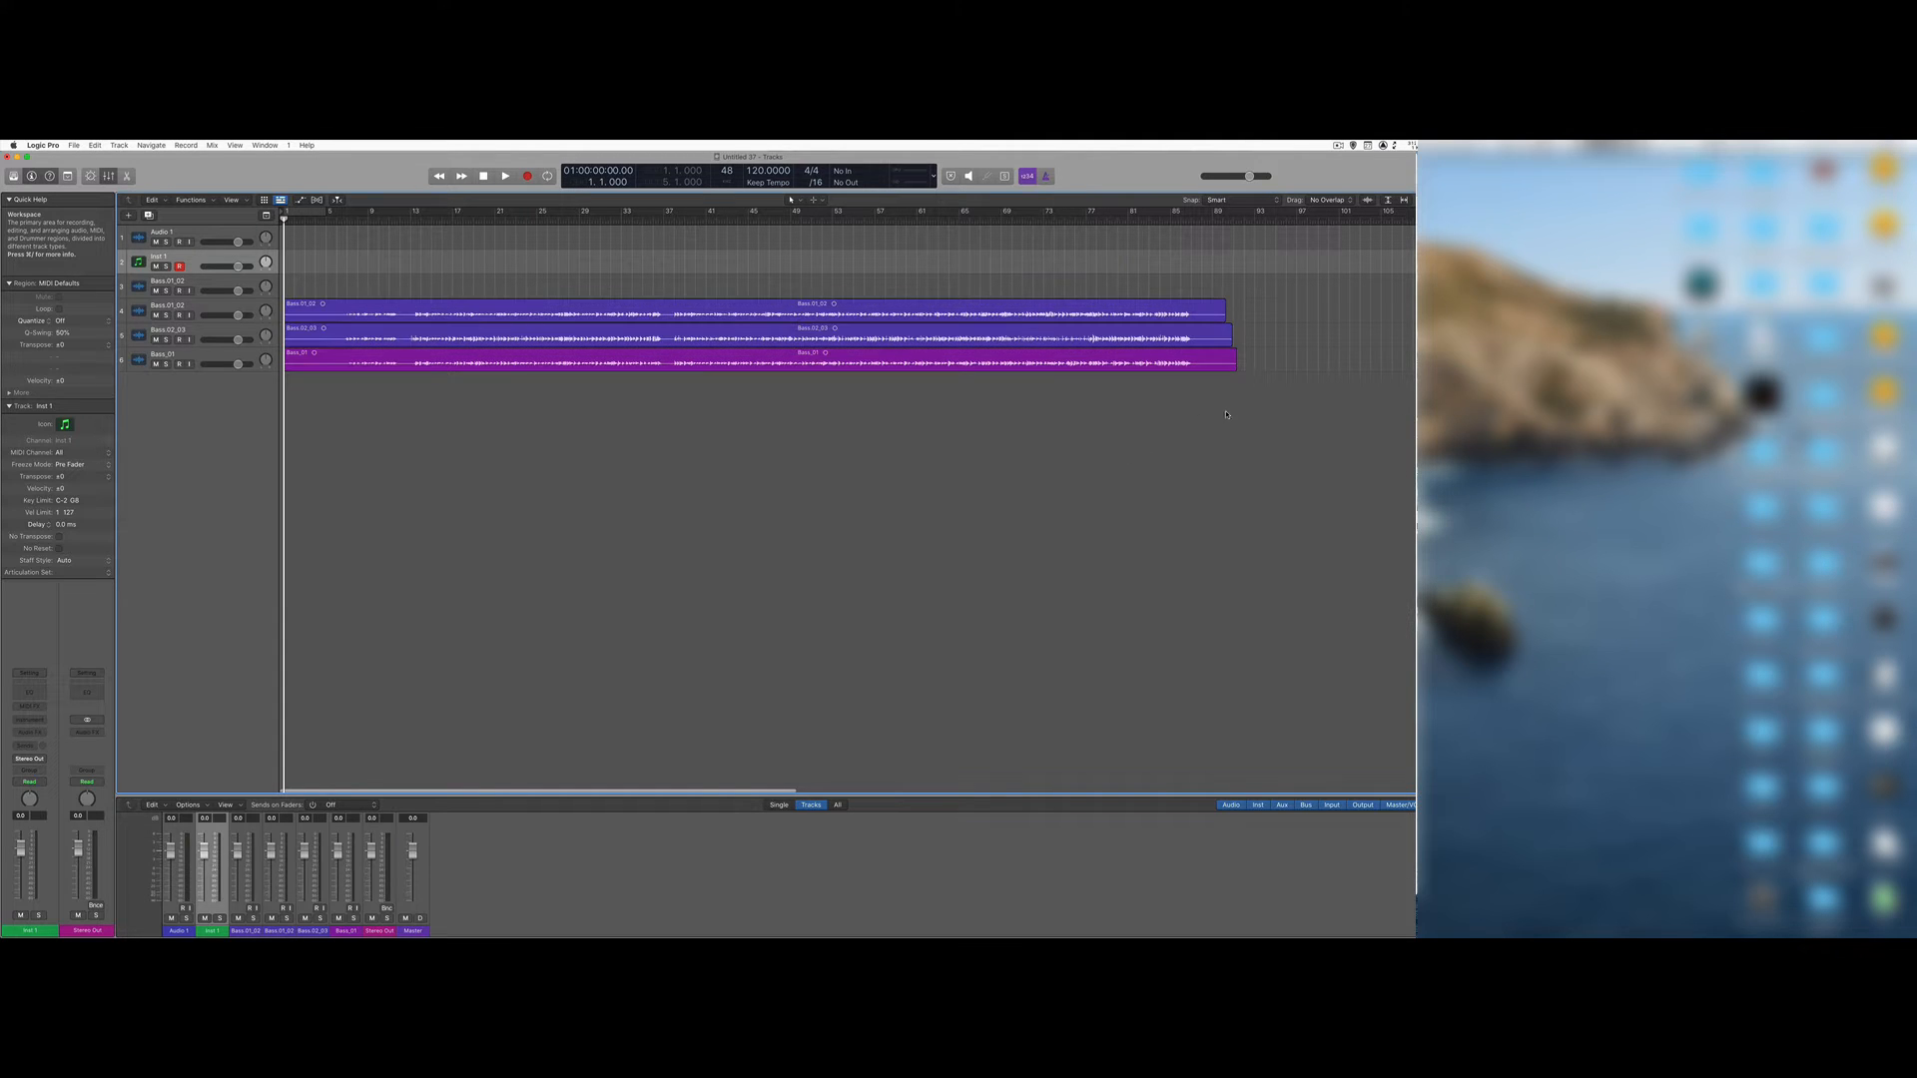
left_click_drag(1209, 395, 1112, 320)
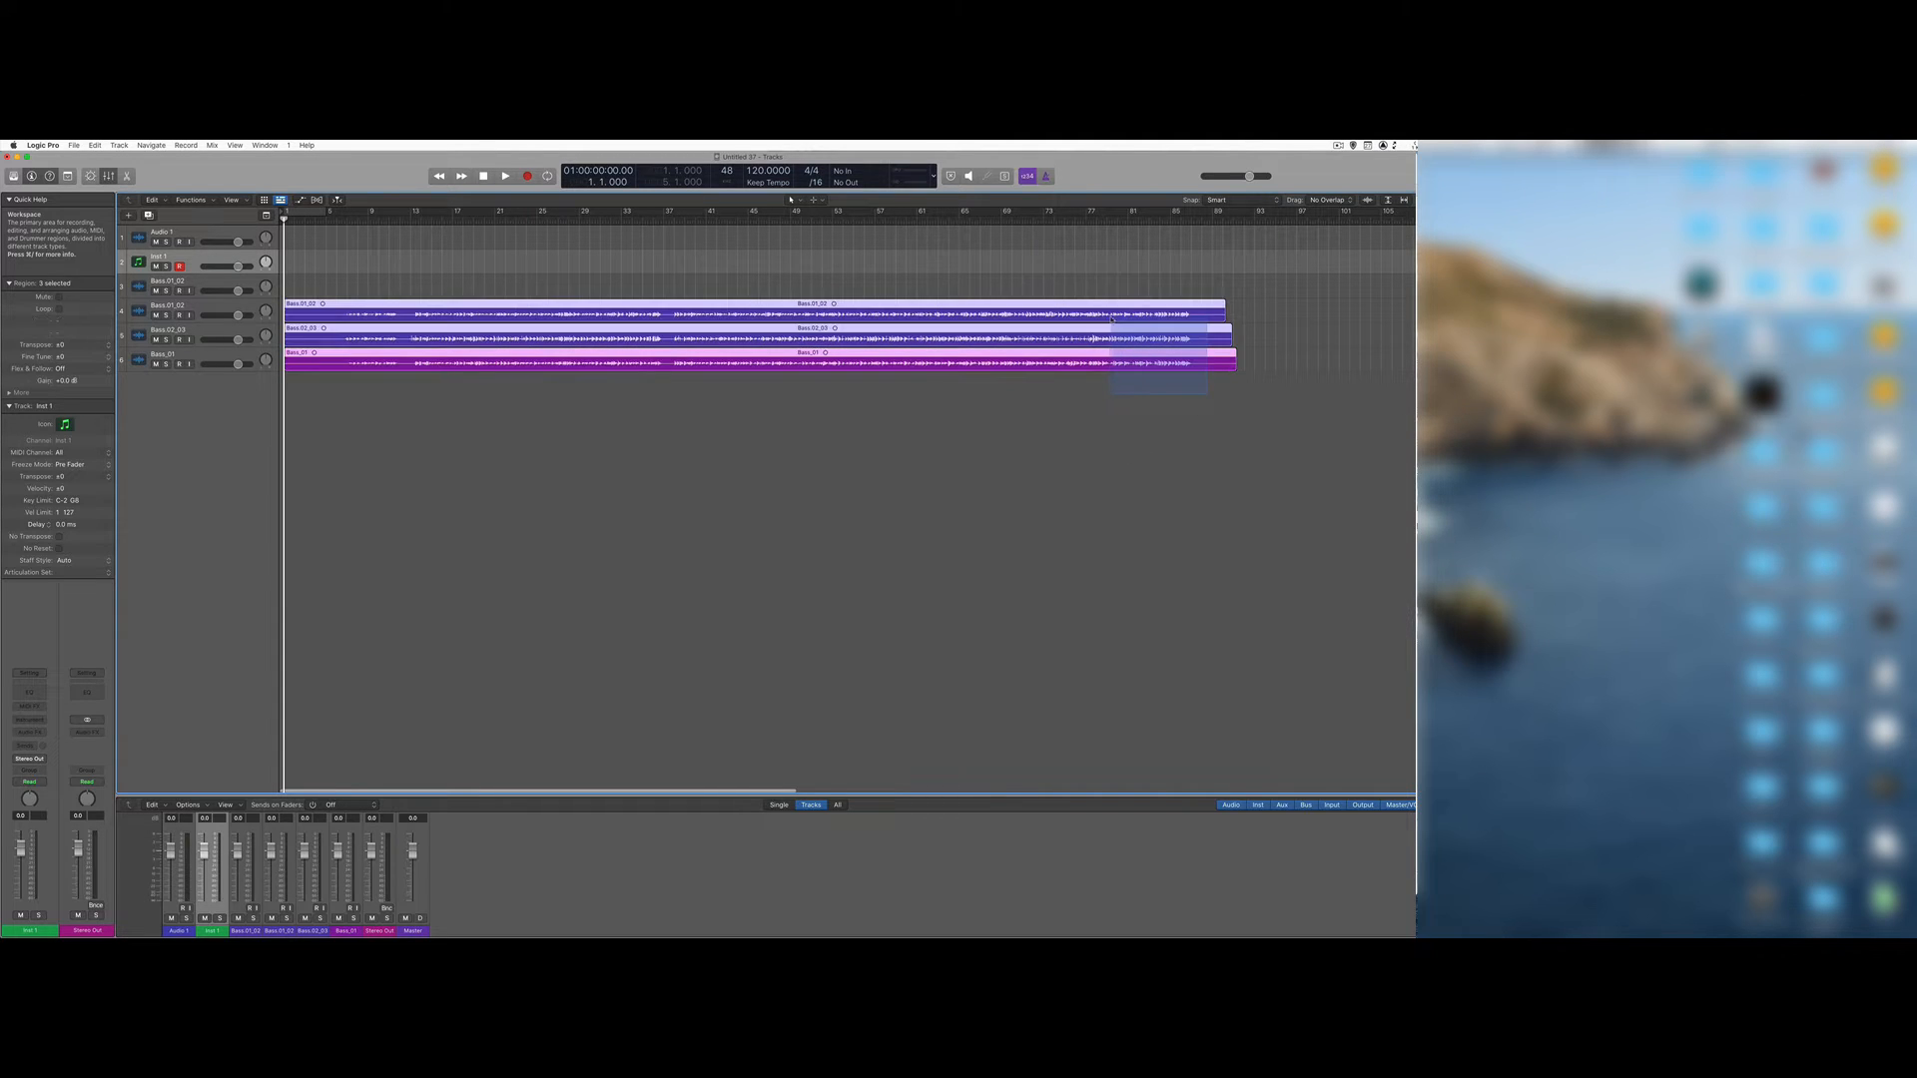
right_click(342, 303)
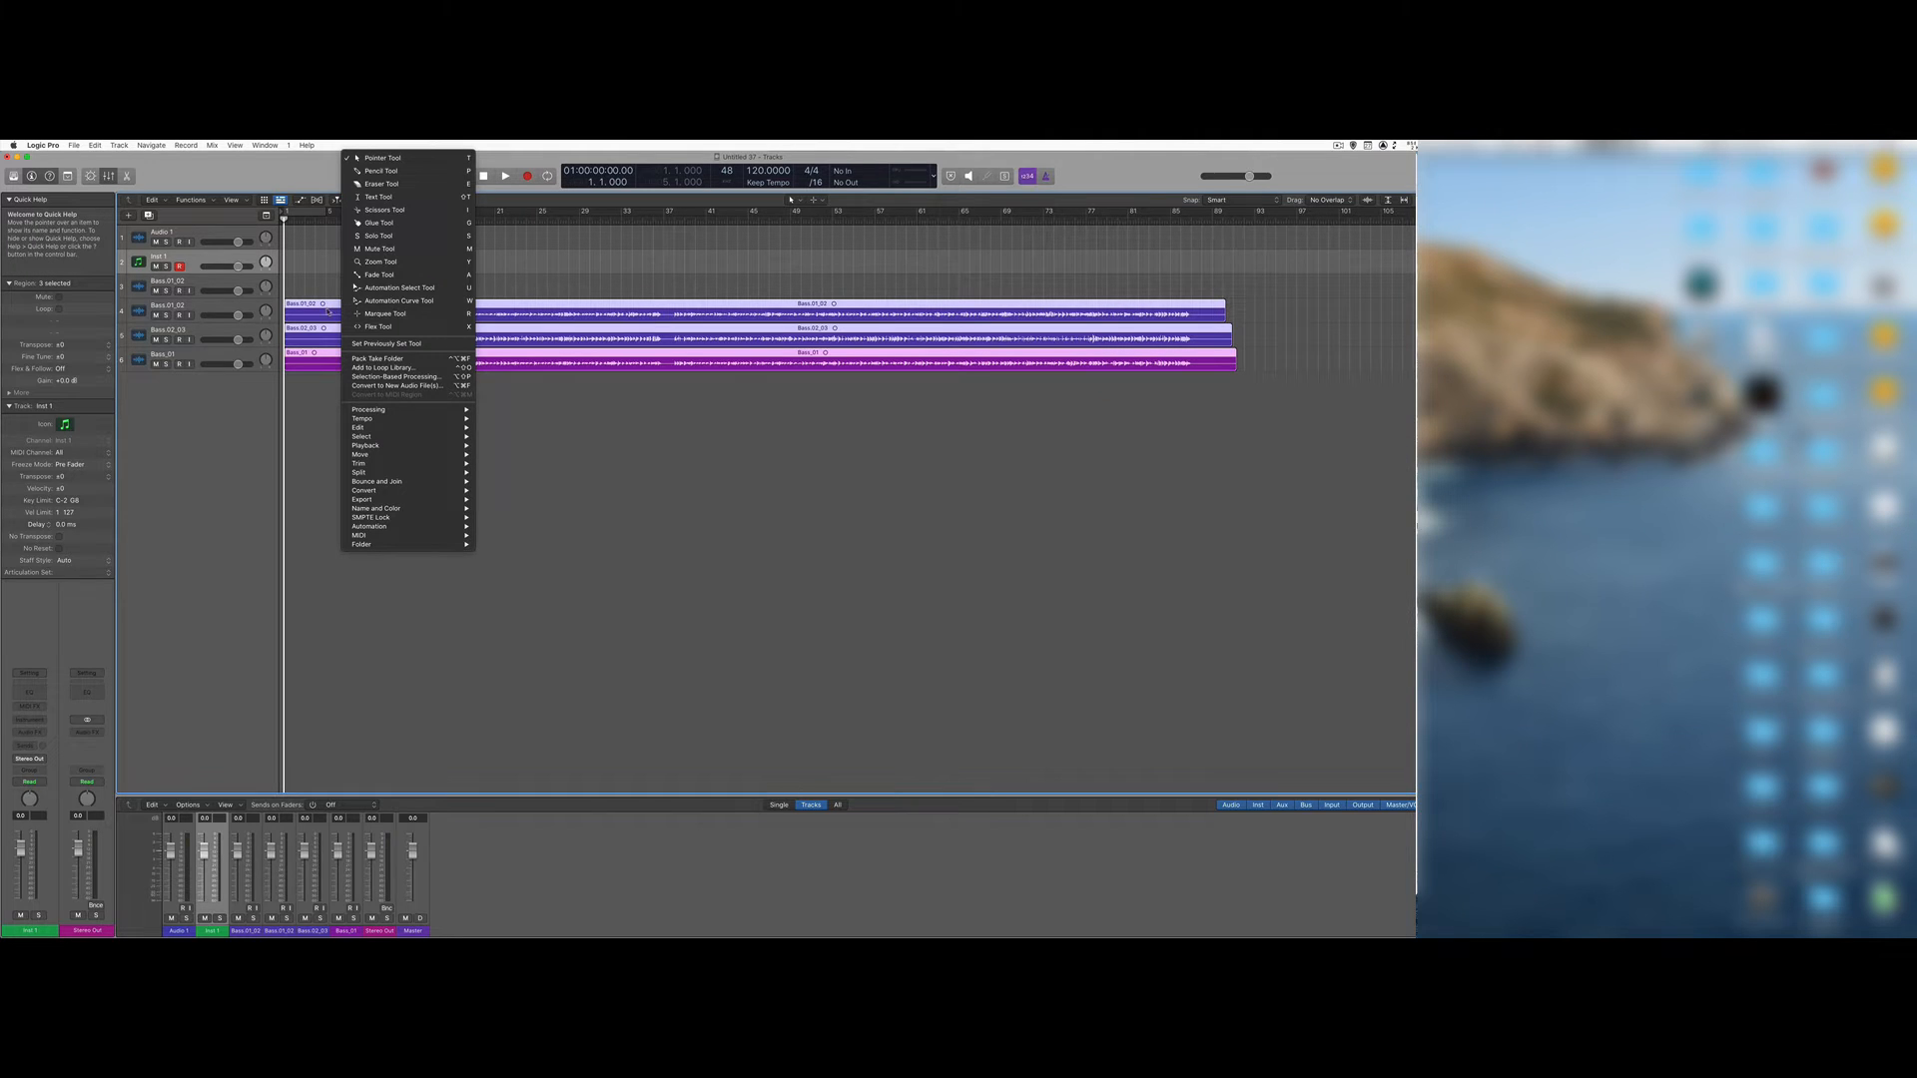
mouse_move(371, 546)
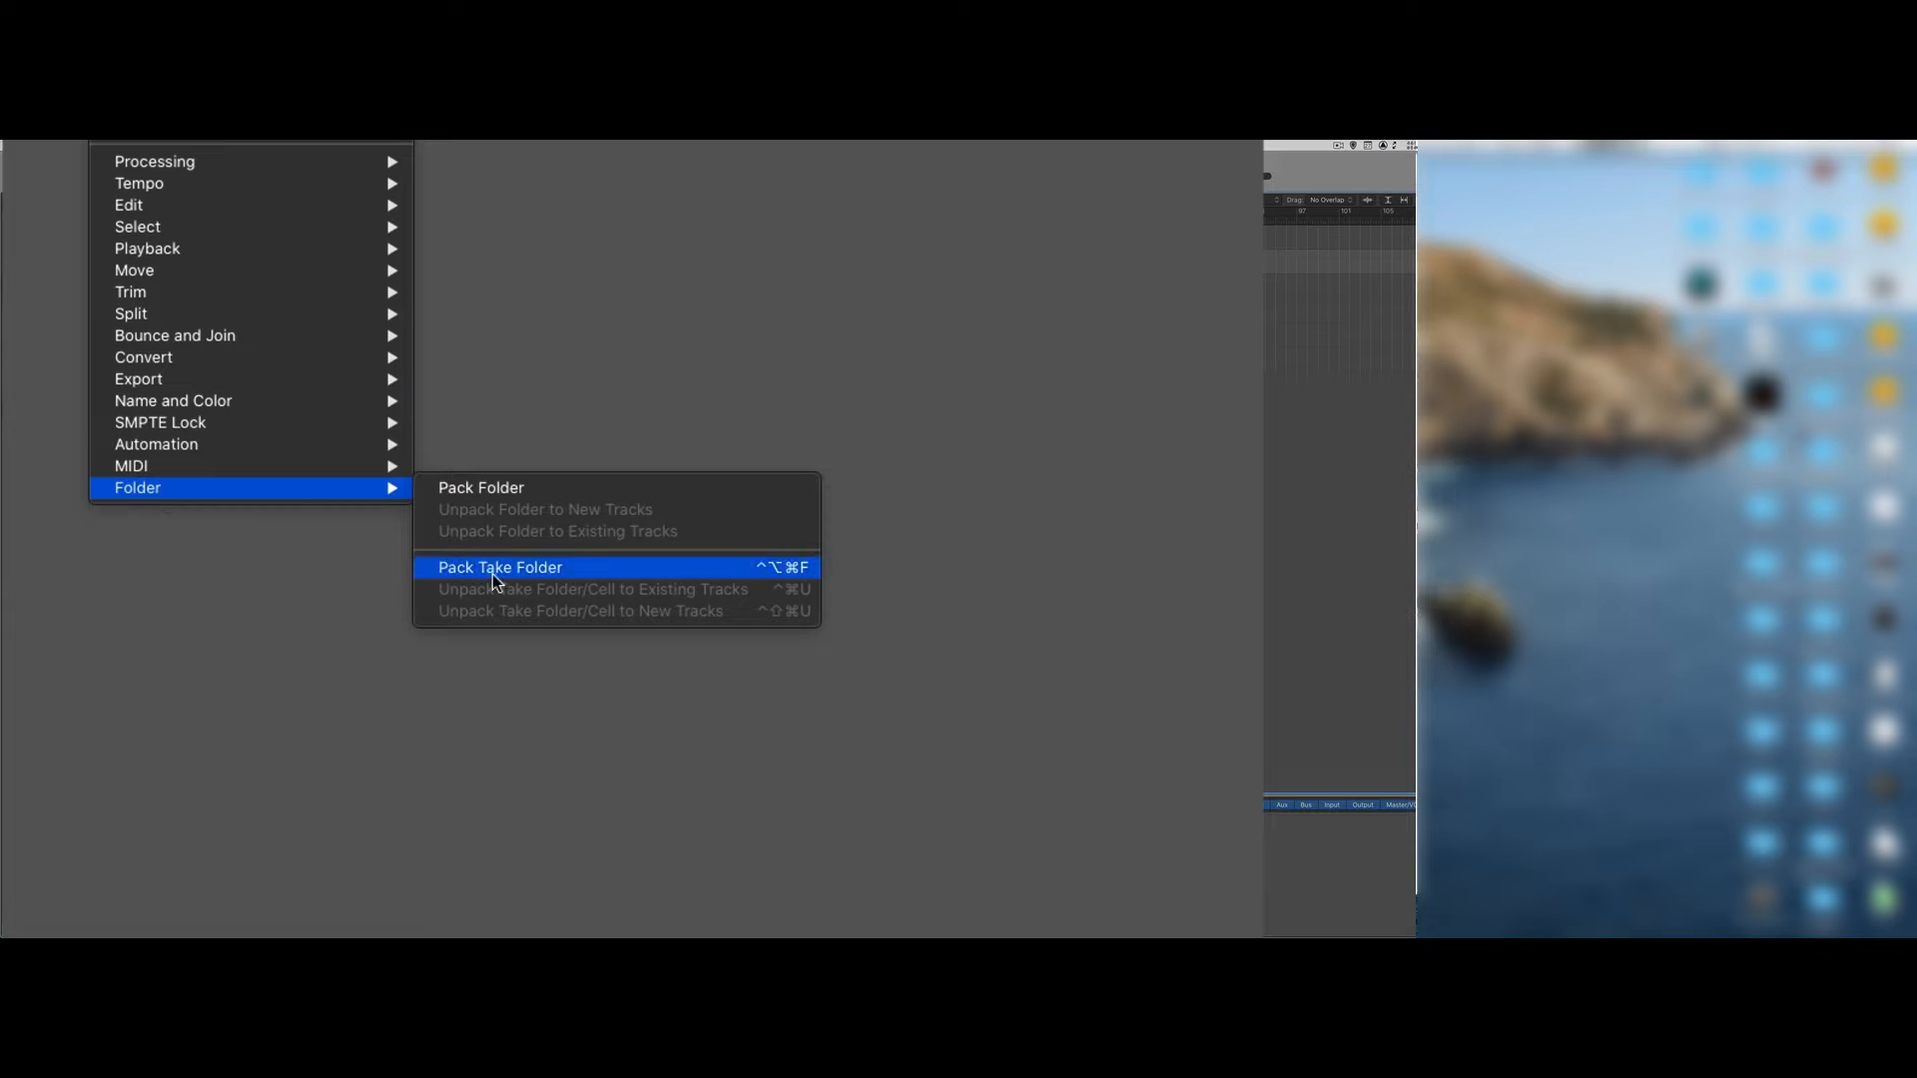
left_click(573, 567)
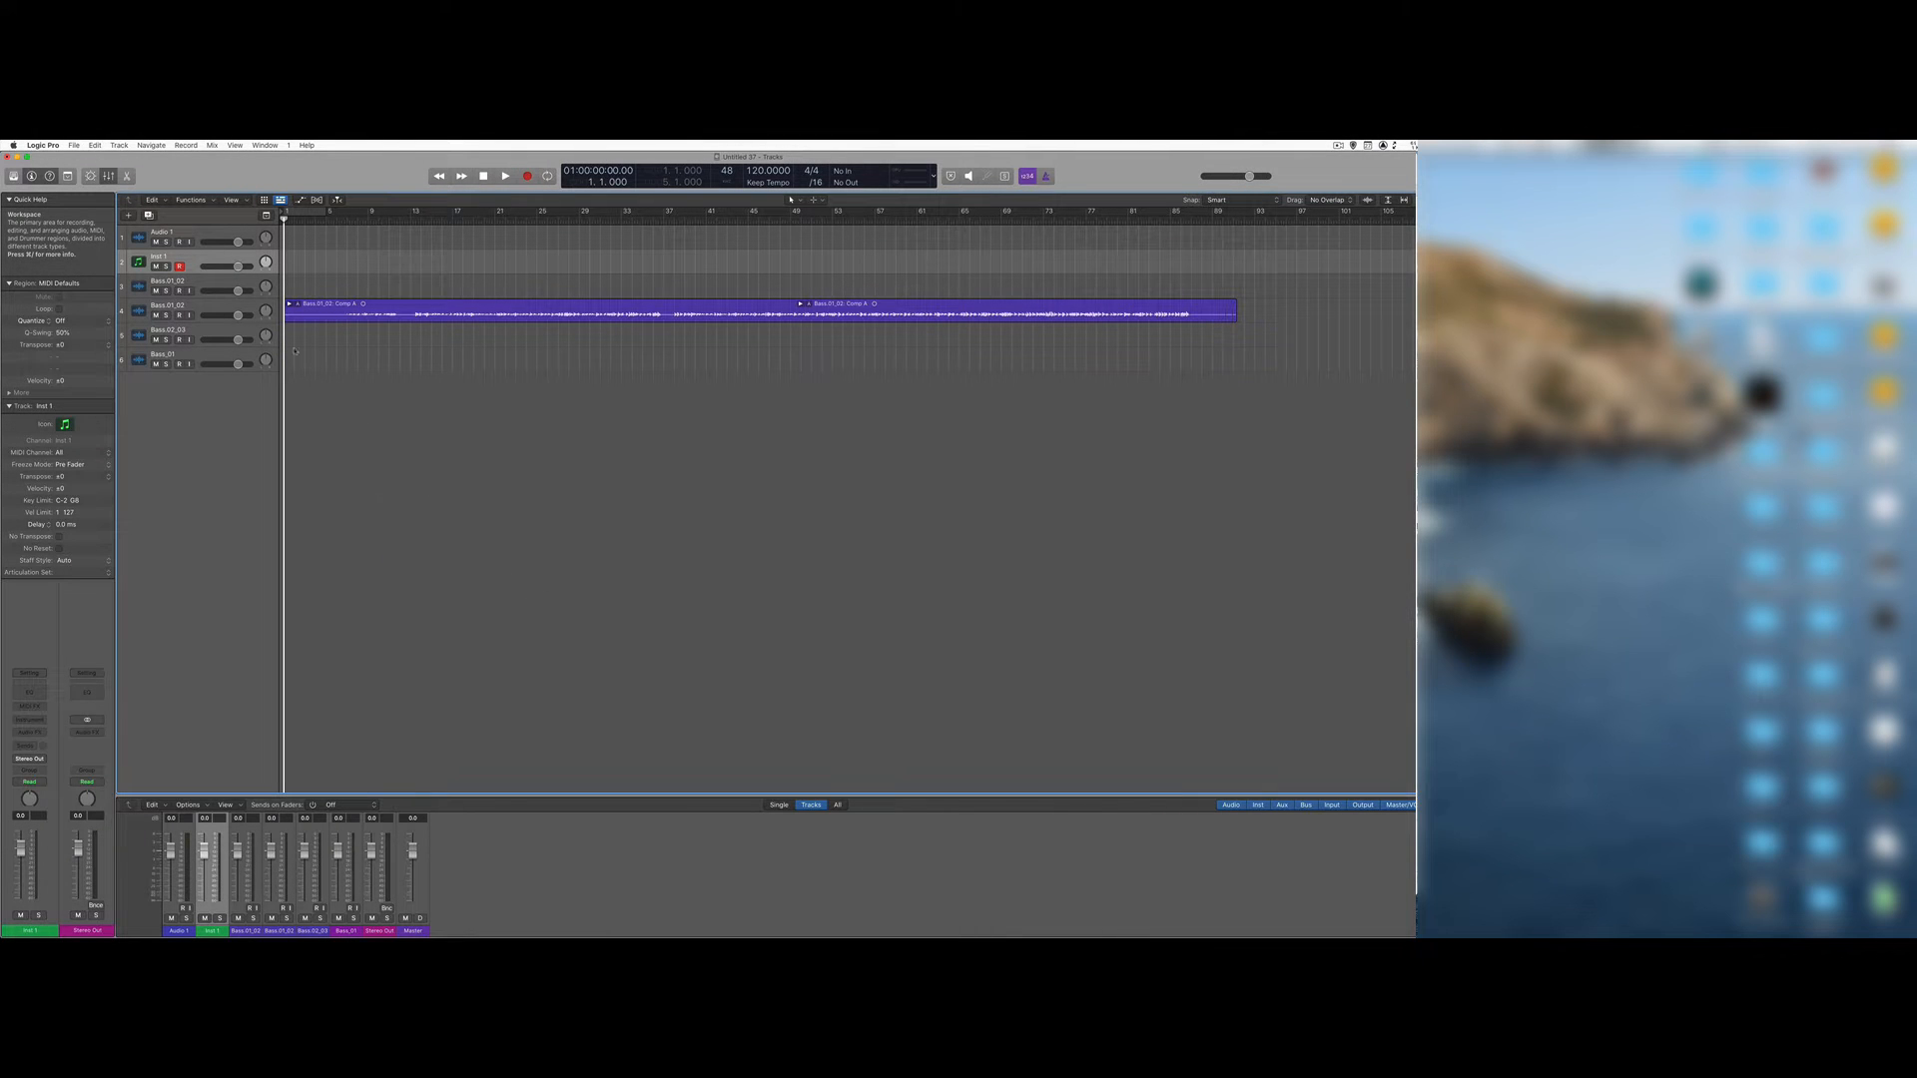
Expand the new bass take folder to show its individual takes
left_click(290, 305)
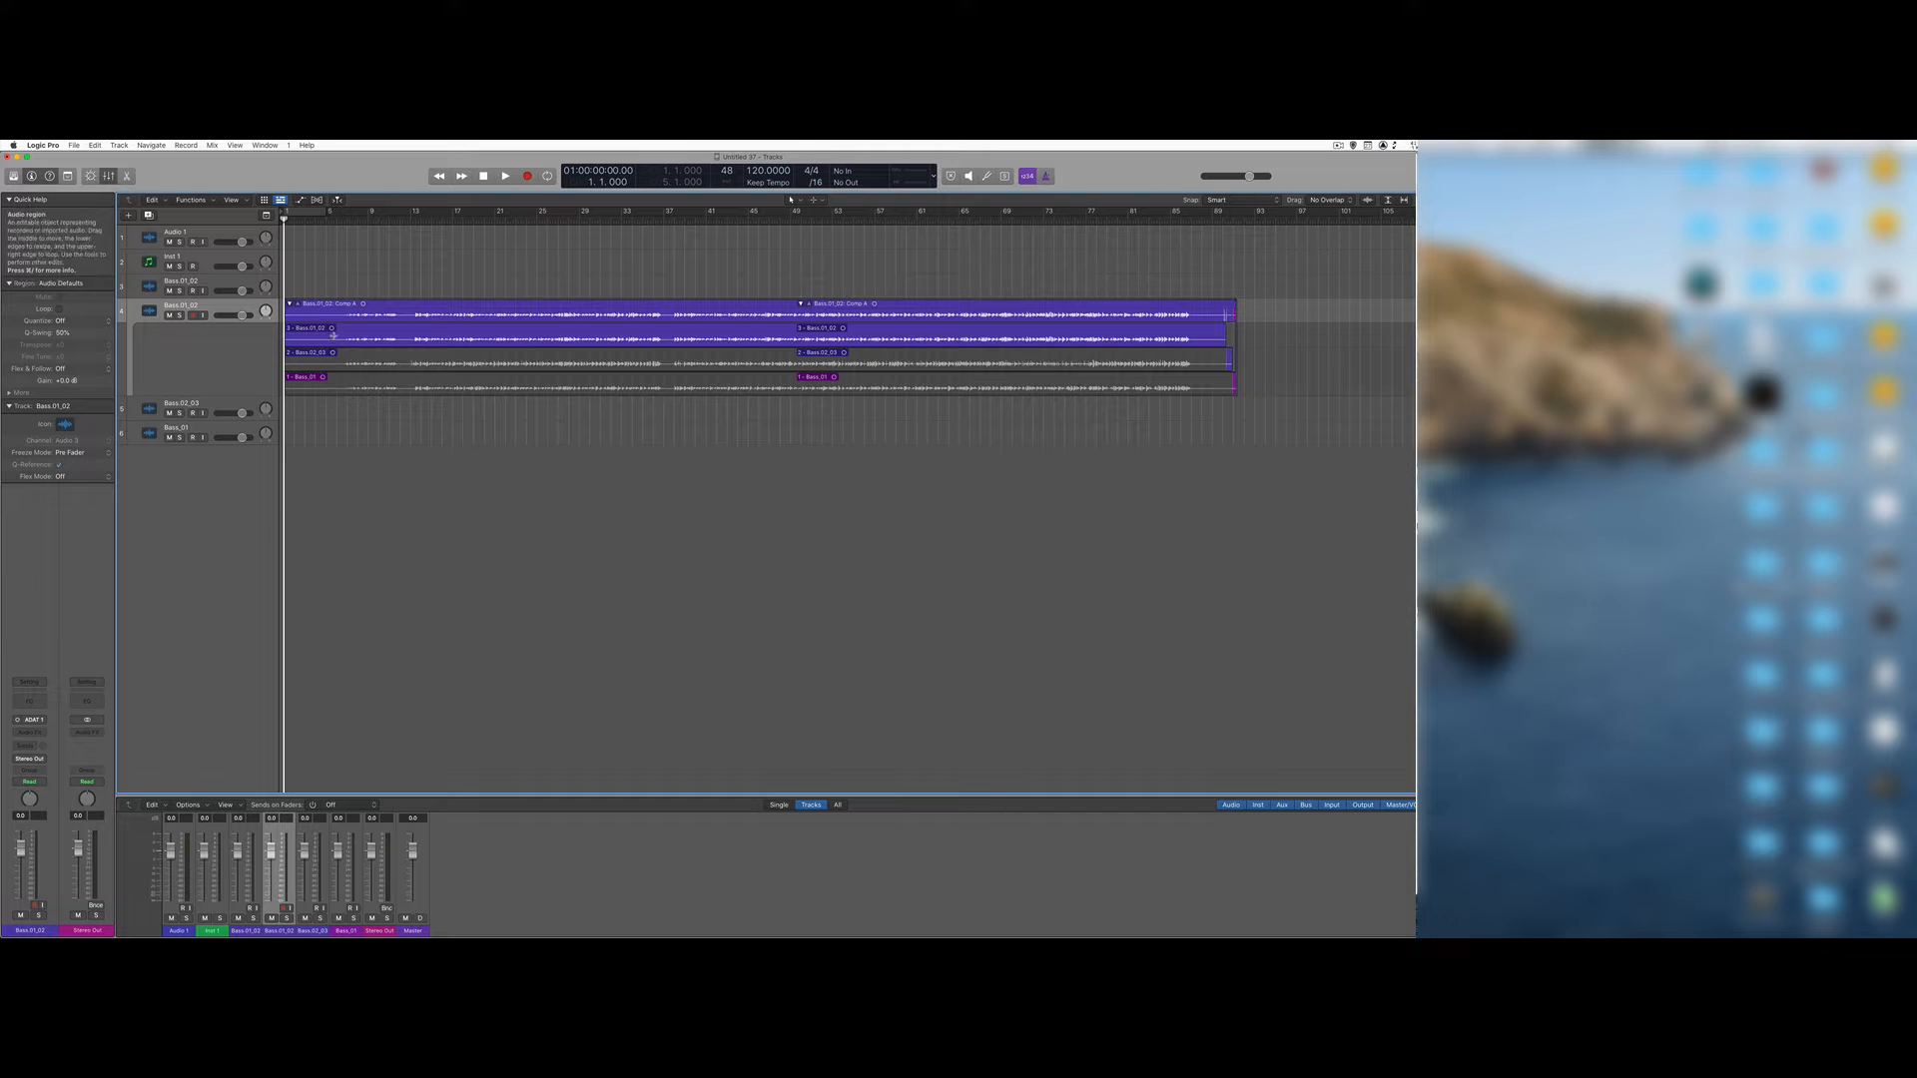
left_click(289, 304)
left_click(290, 305)
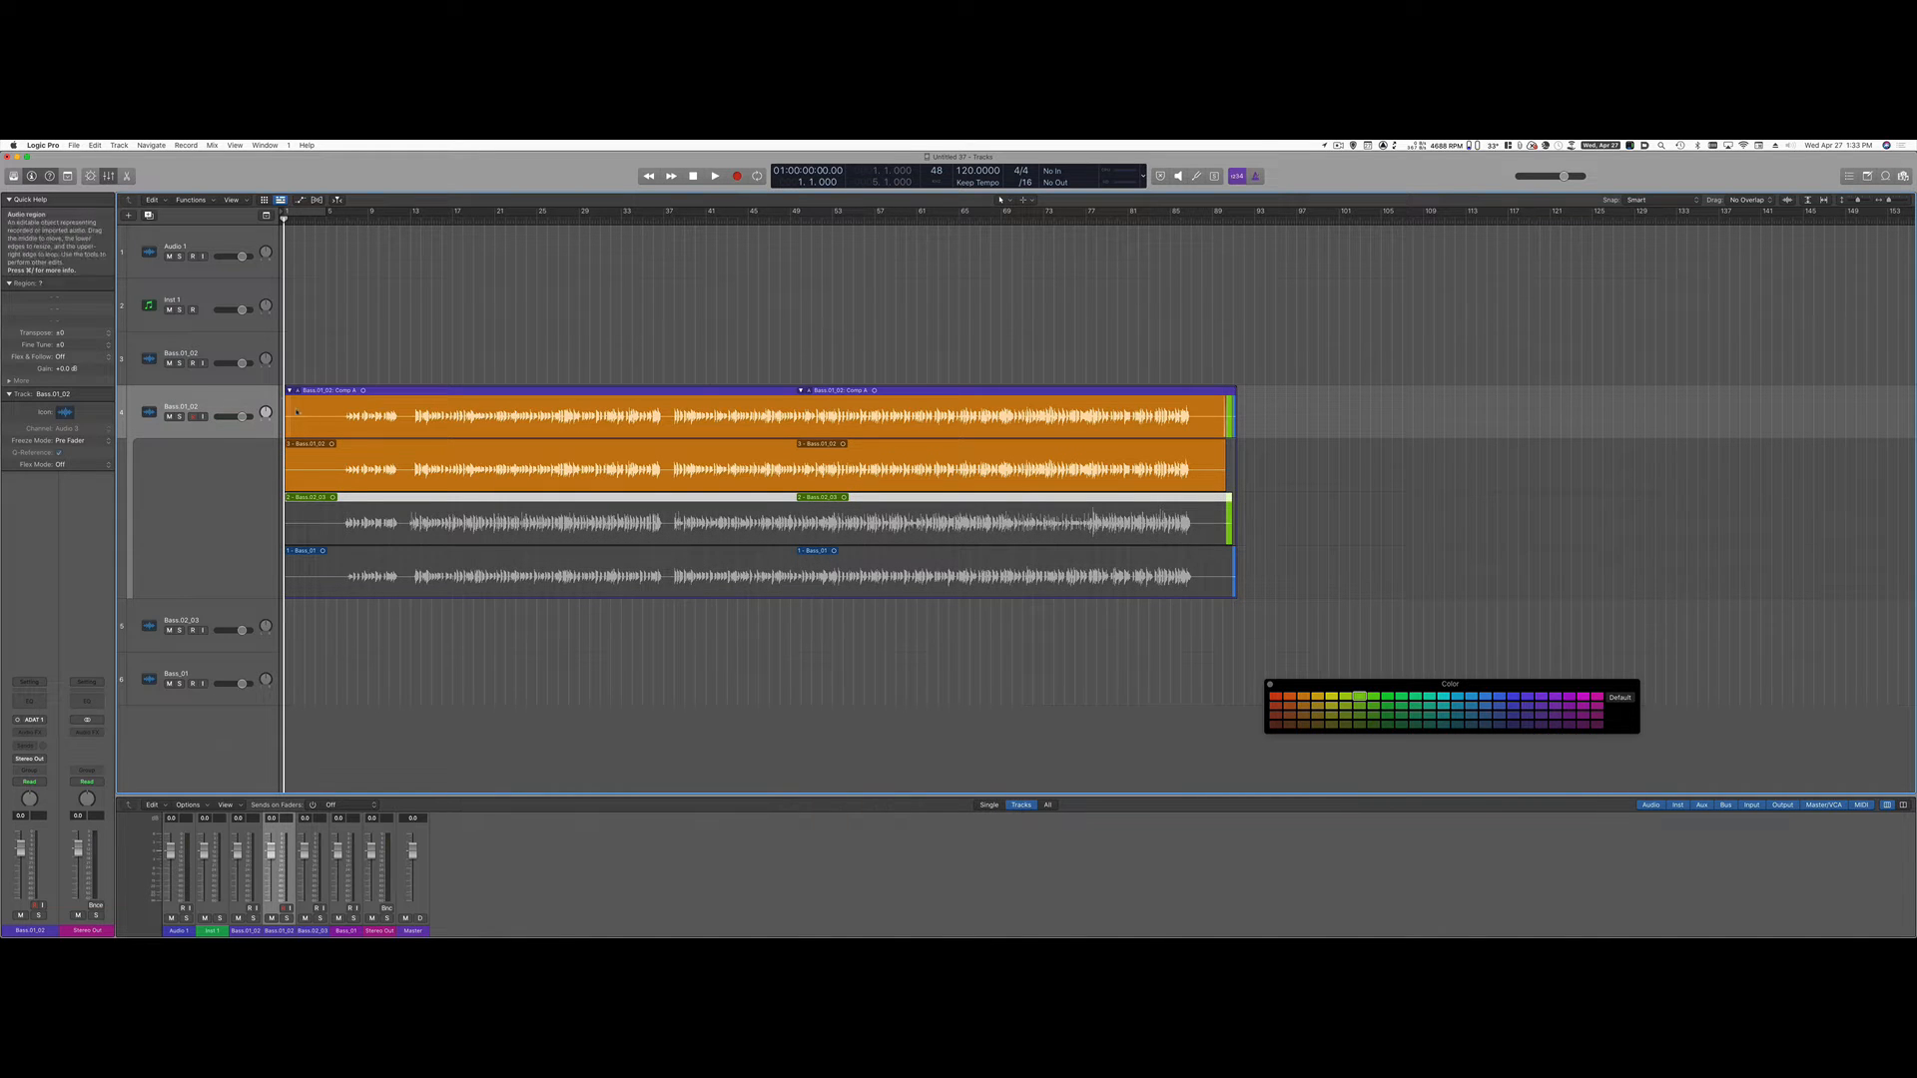
Select each of the three bass takes in turn and play the comp from about bar 6
left_click(346, 446)
left_click(346, 500)
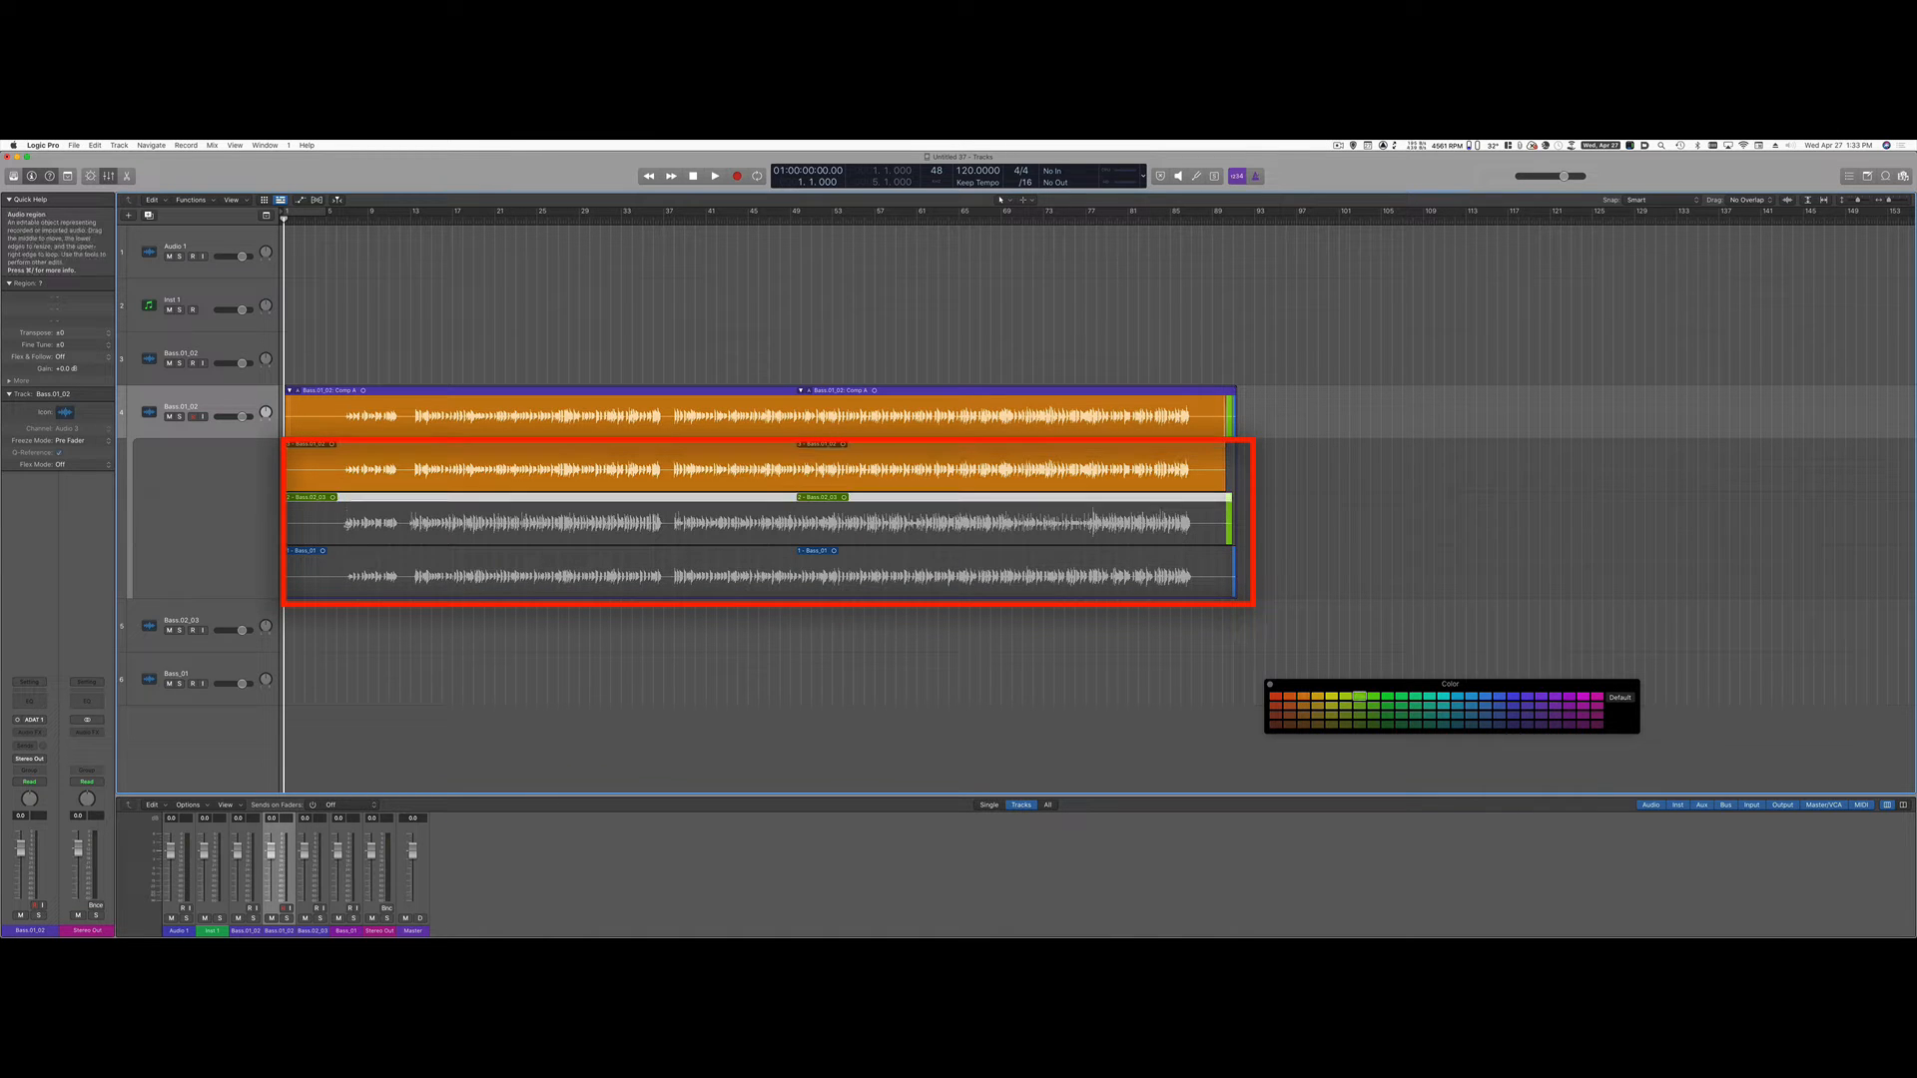
left_click(347, 554)
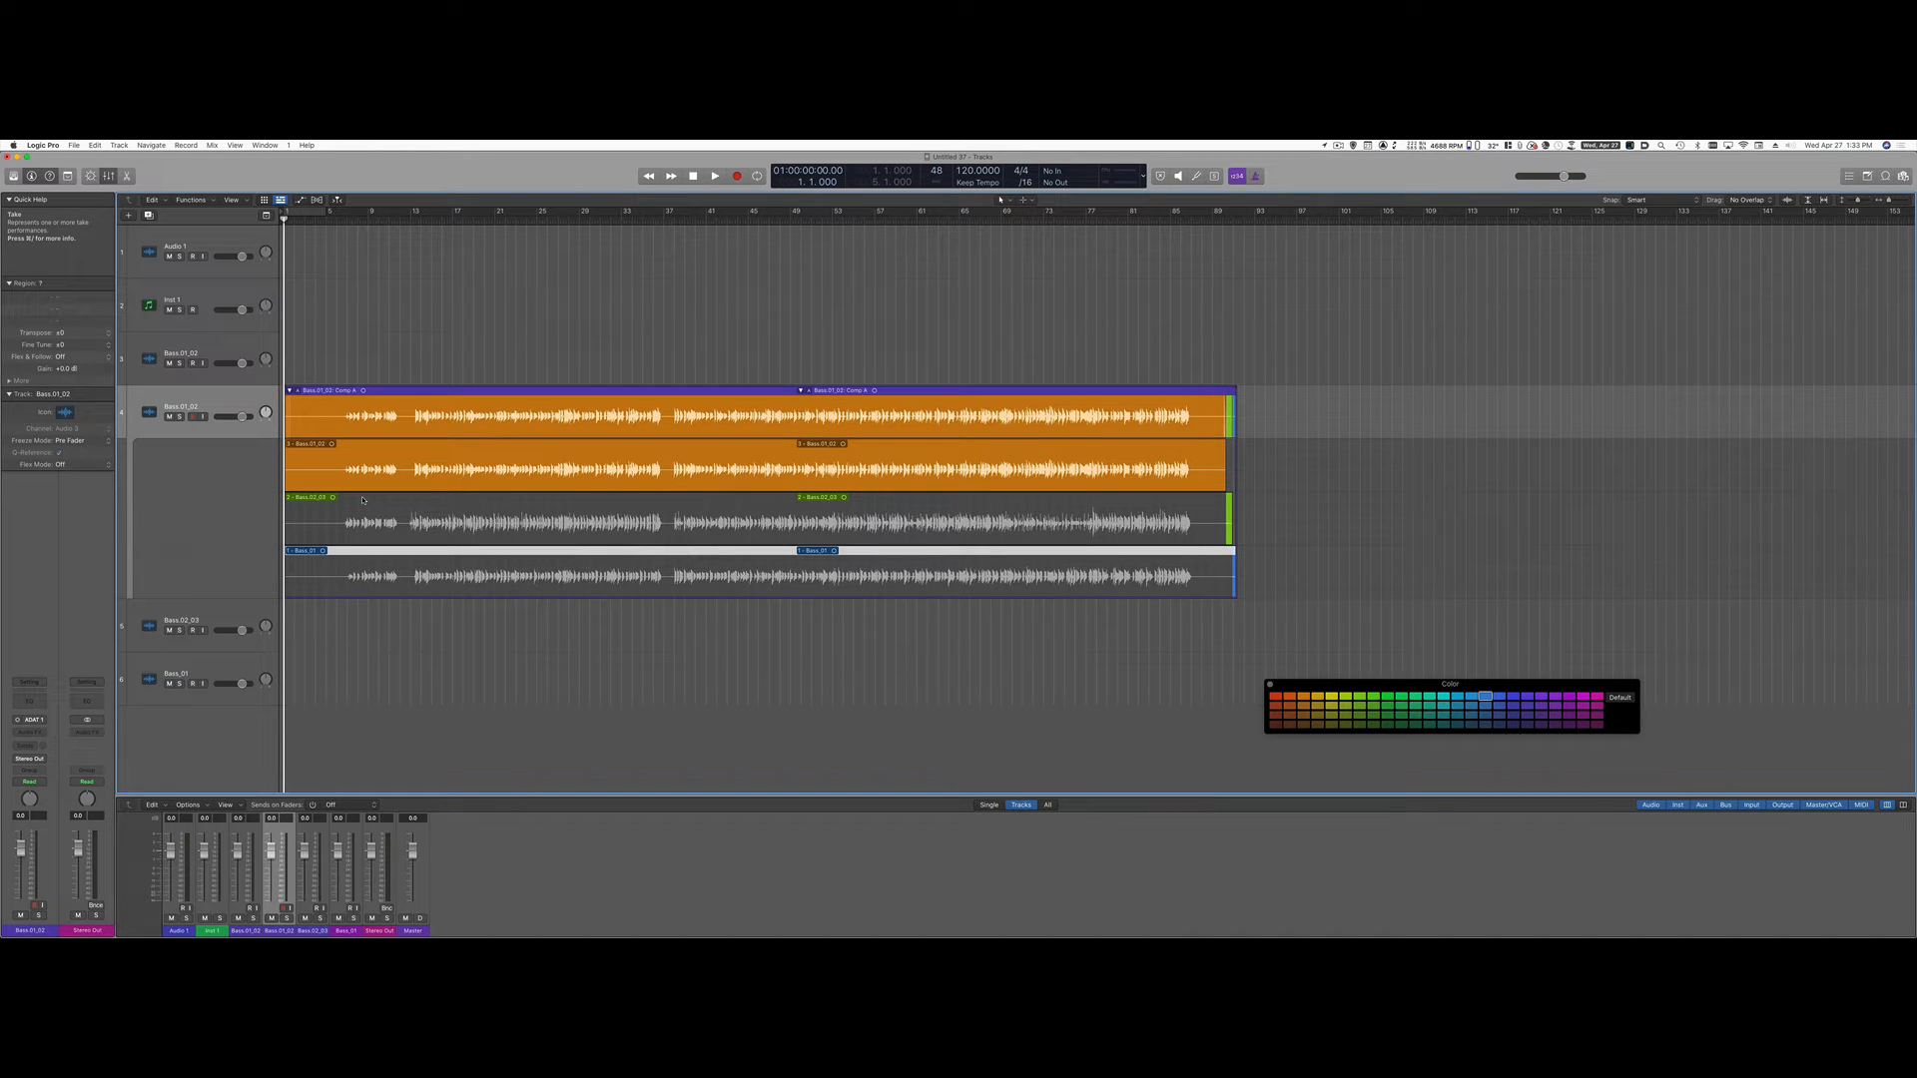
left_click(339, 218)
key("space")
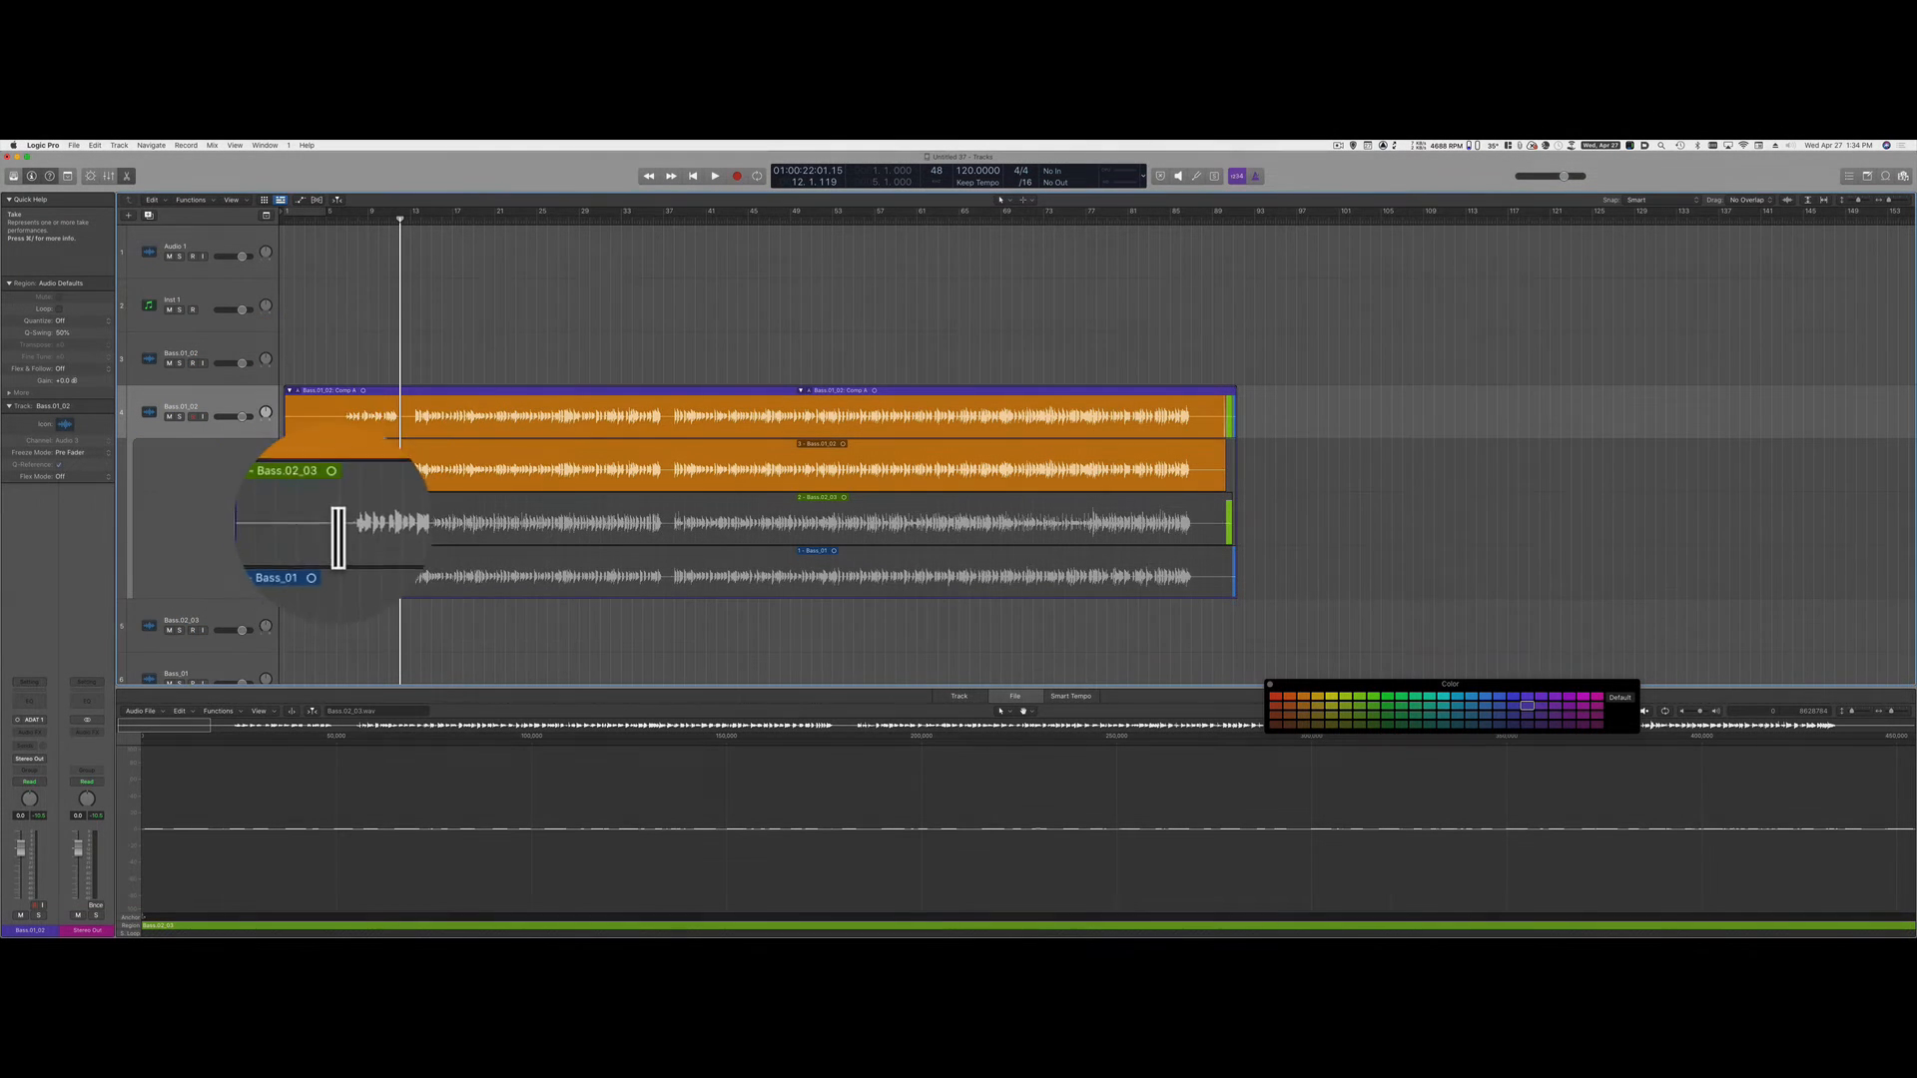
Comp in the Bass.02_03 take from about bar 6 to bar 37 and audition its opening
left_click_drag(336, 522, 666, 533)
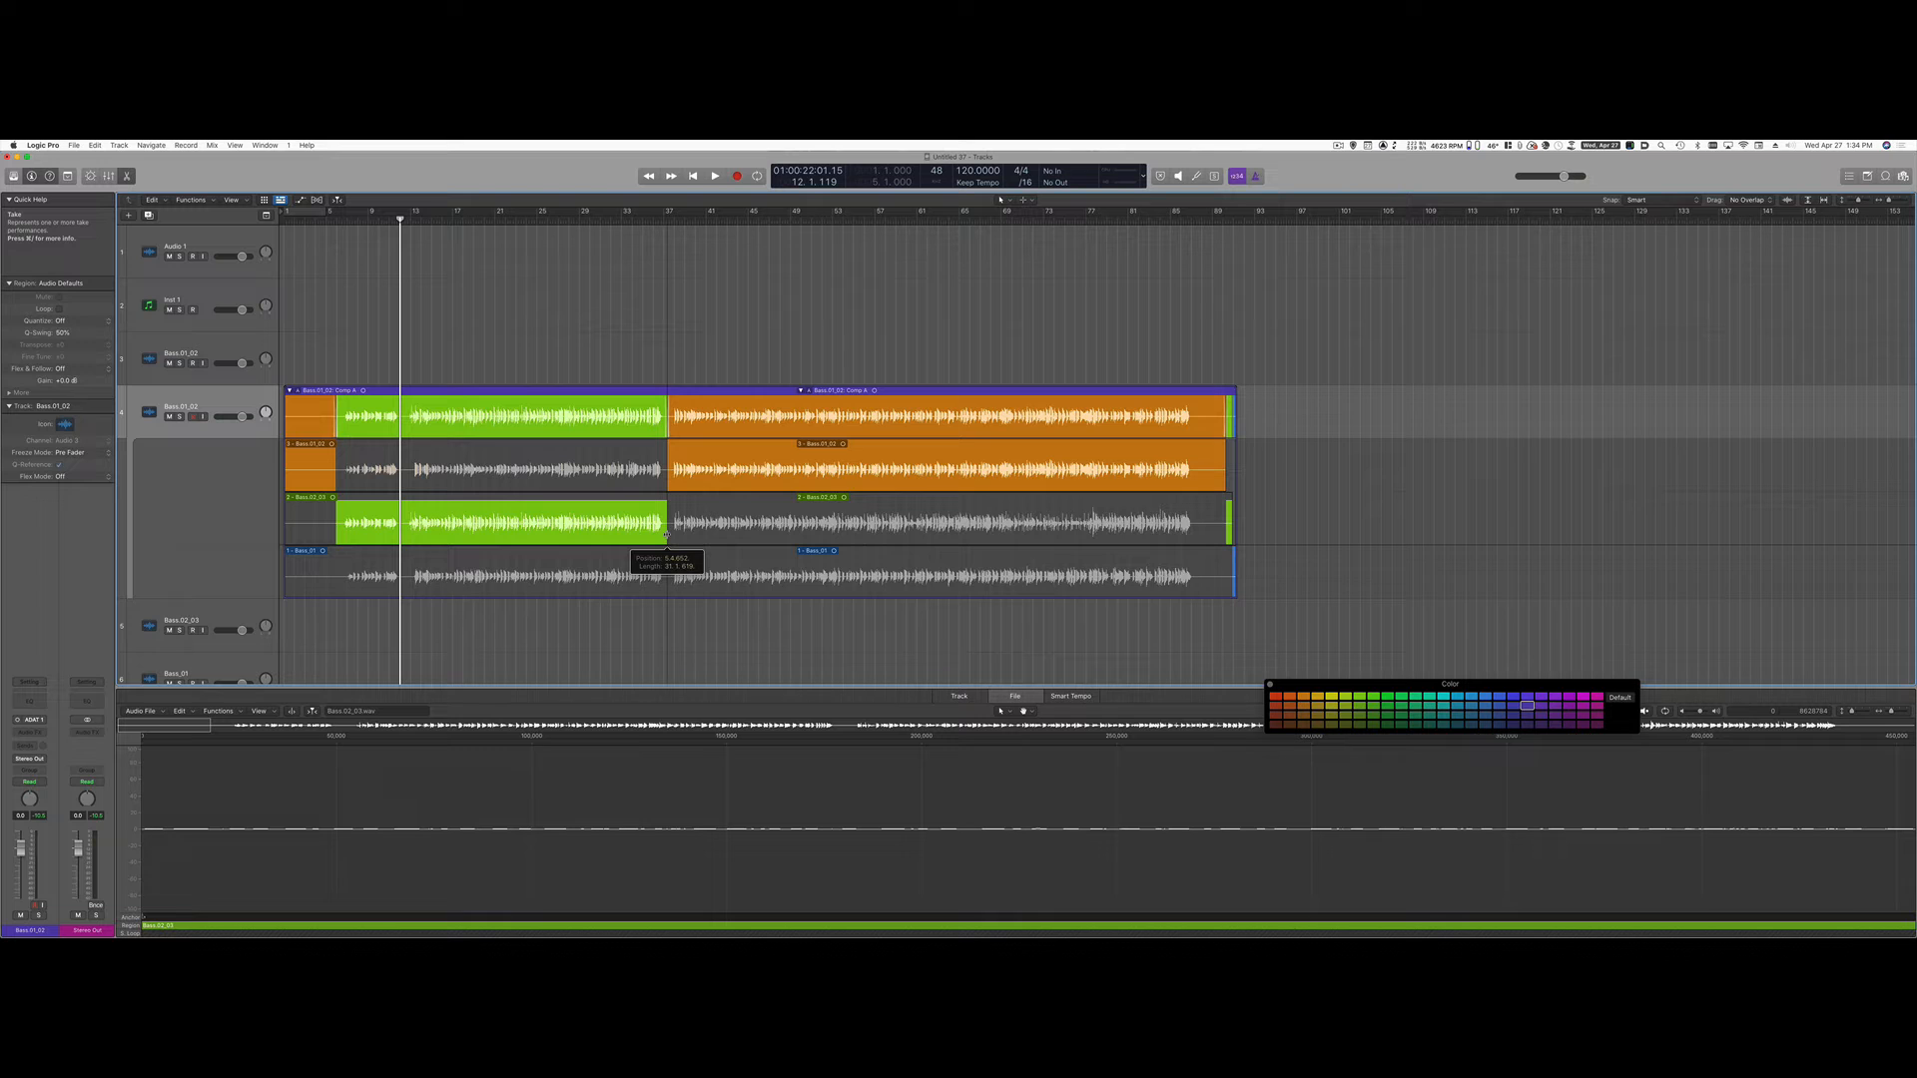
double_click(340, 218)
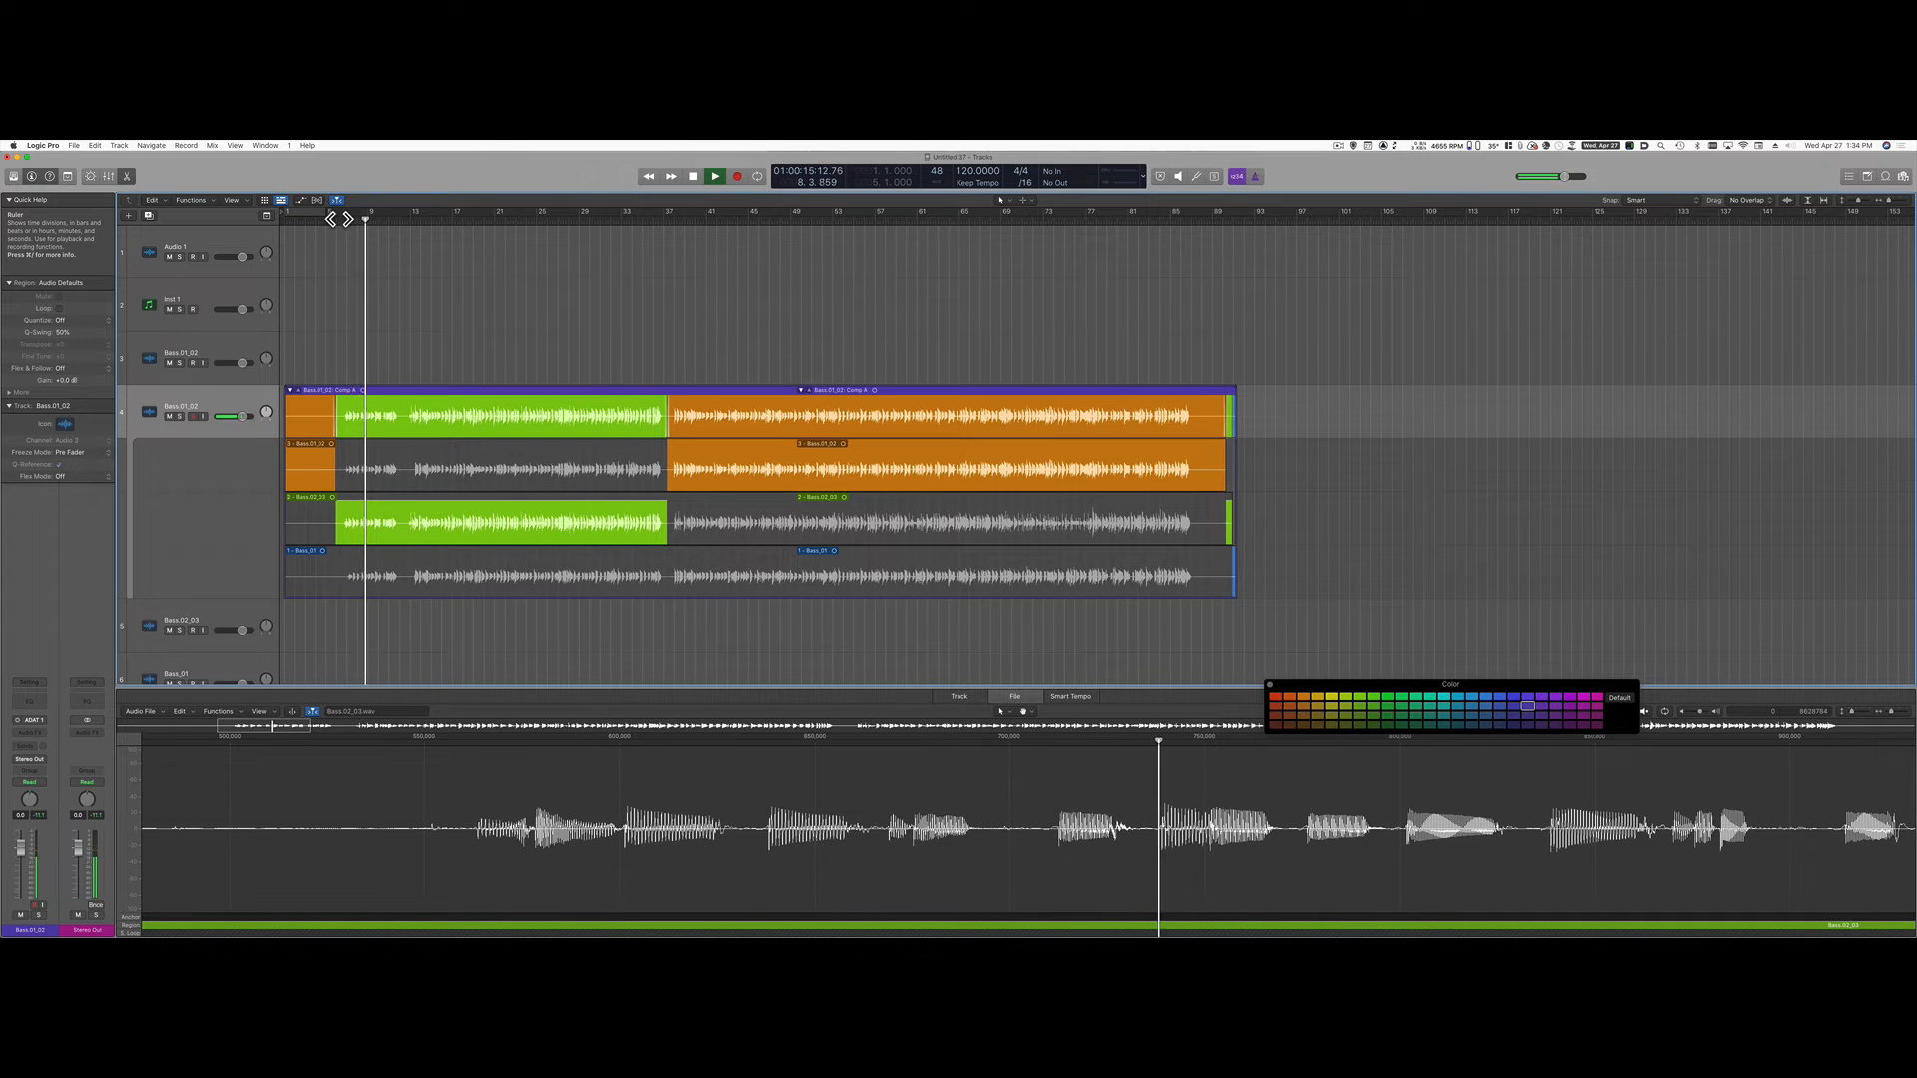
key("space")
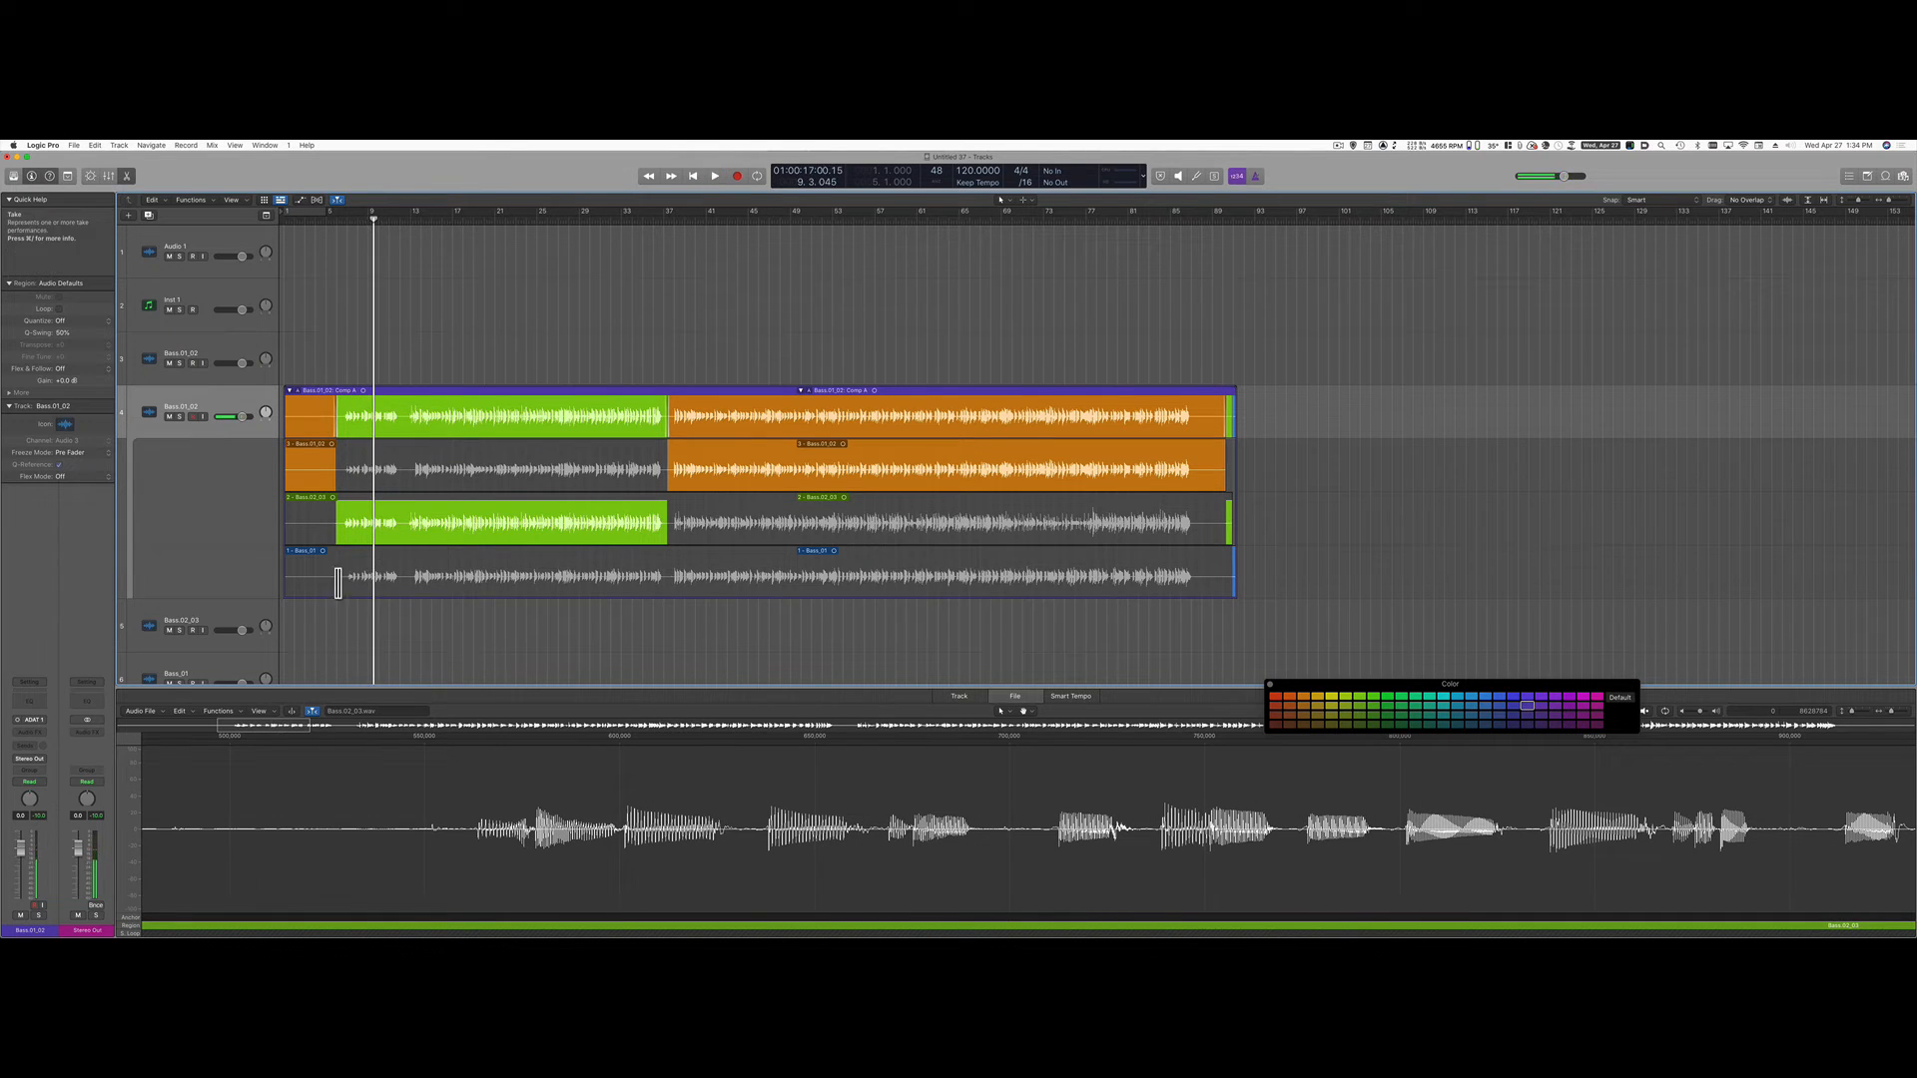
Comp in the Bass_01 take from about bar 6 to bar 37, audition it from bar 7, and hide the audio editor
left_click_drag(337, 587, 670, 598)
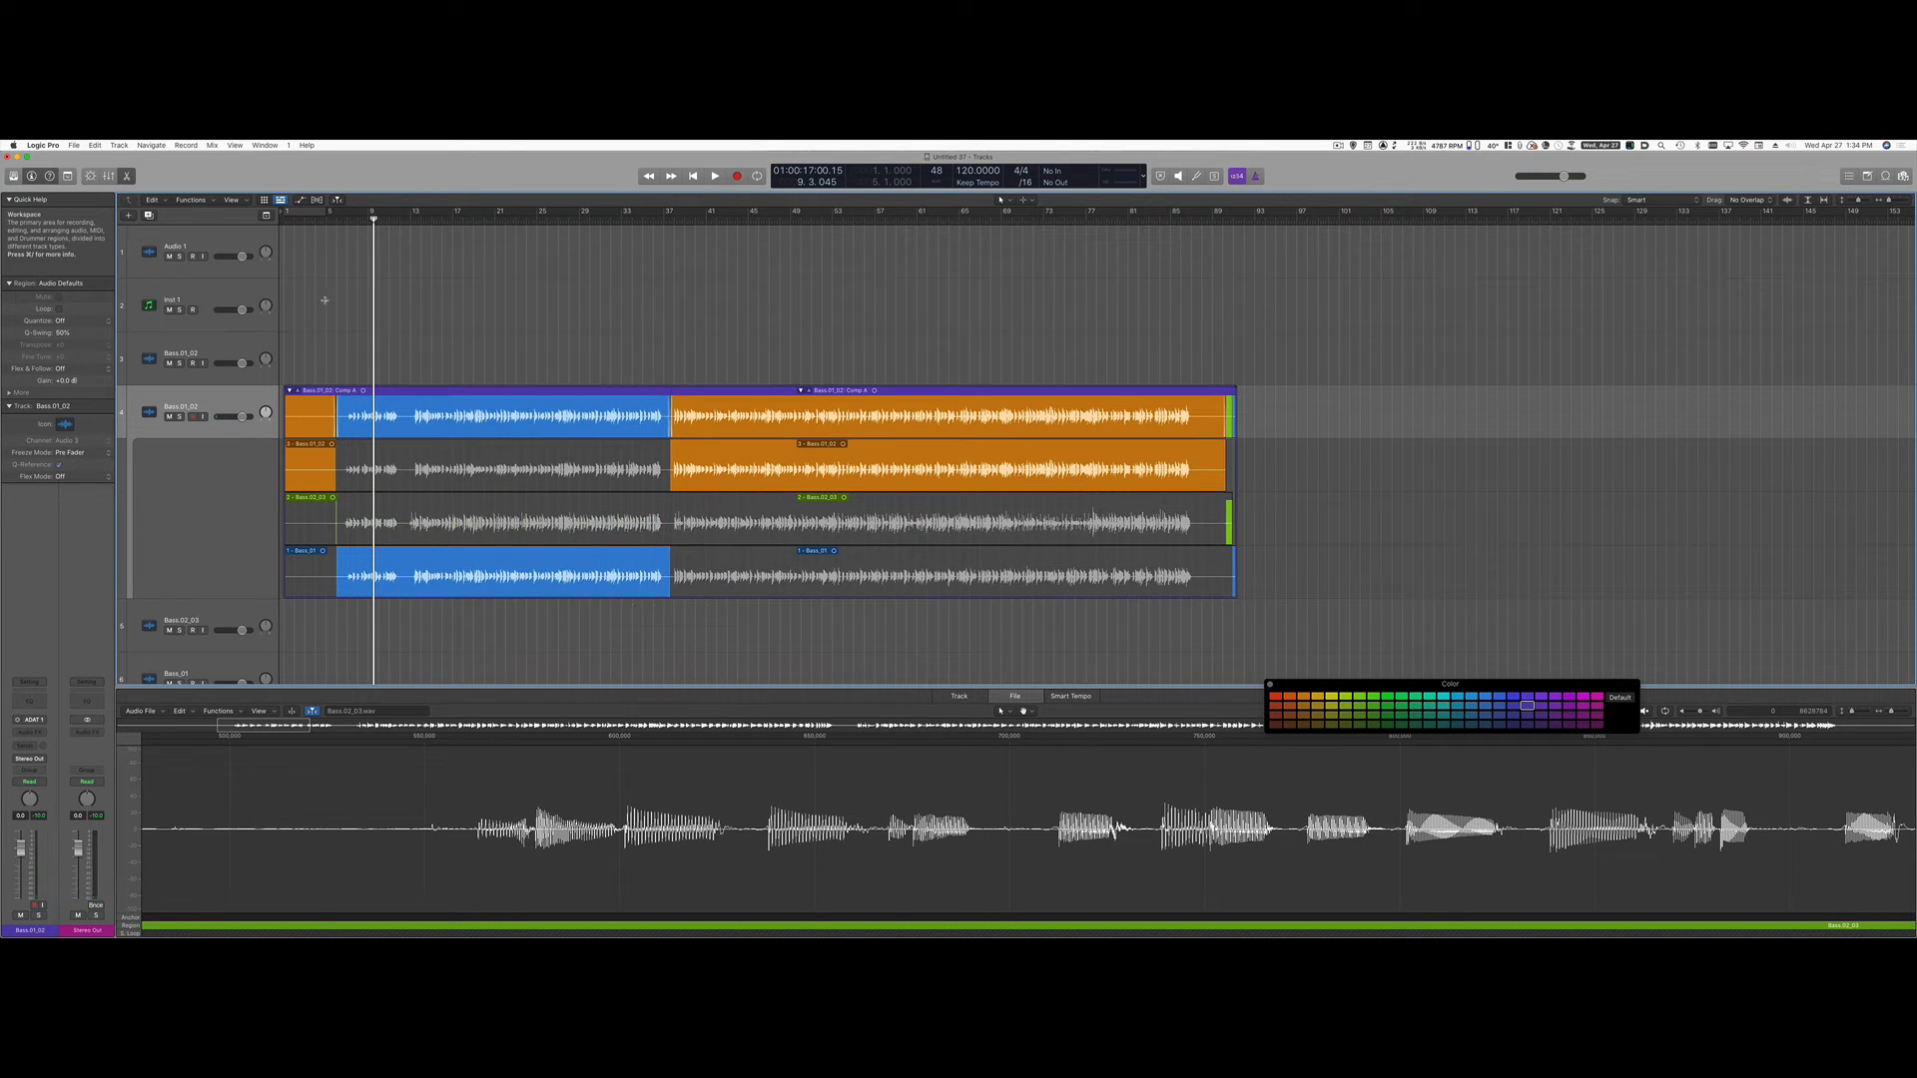
key("comma")
key("comma")
key("comma")
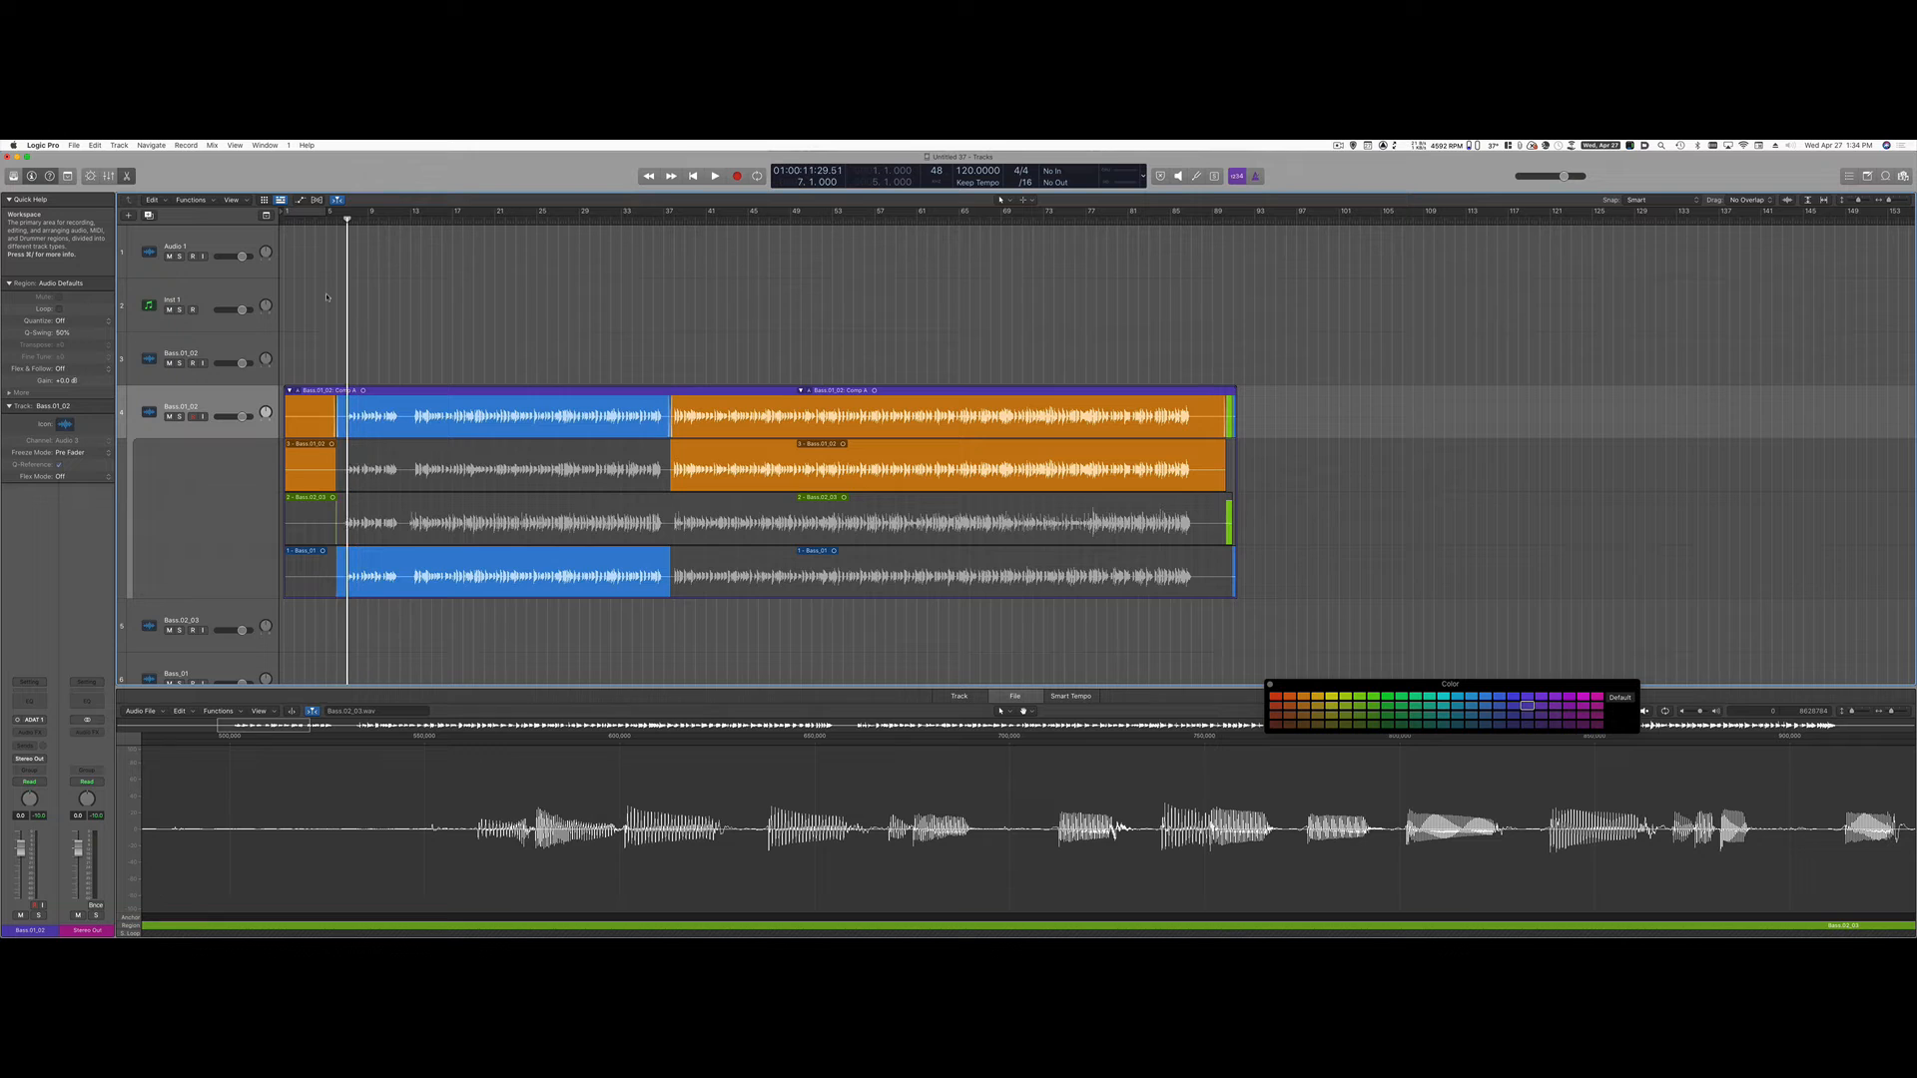
key("space")
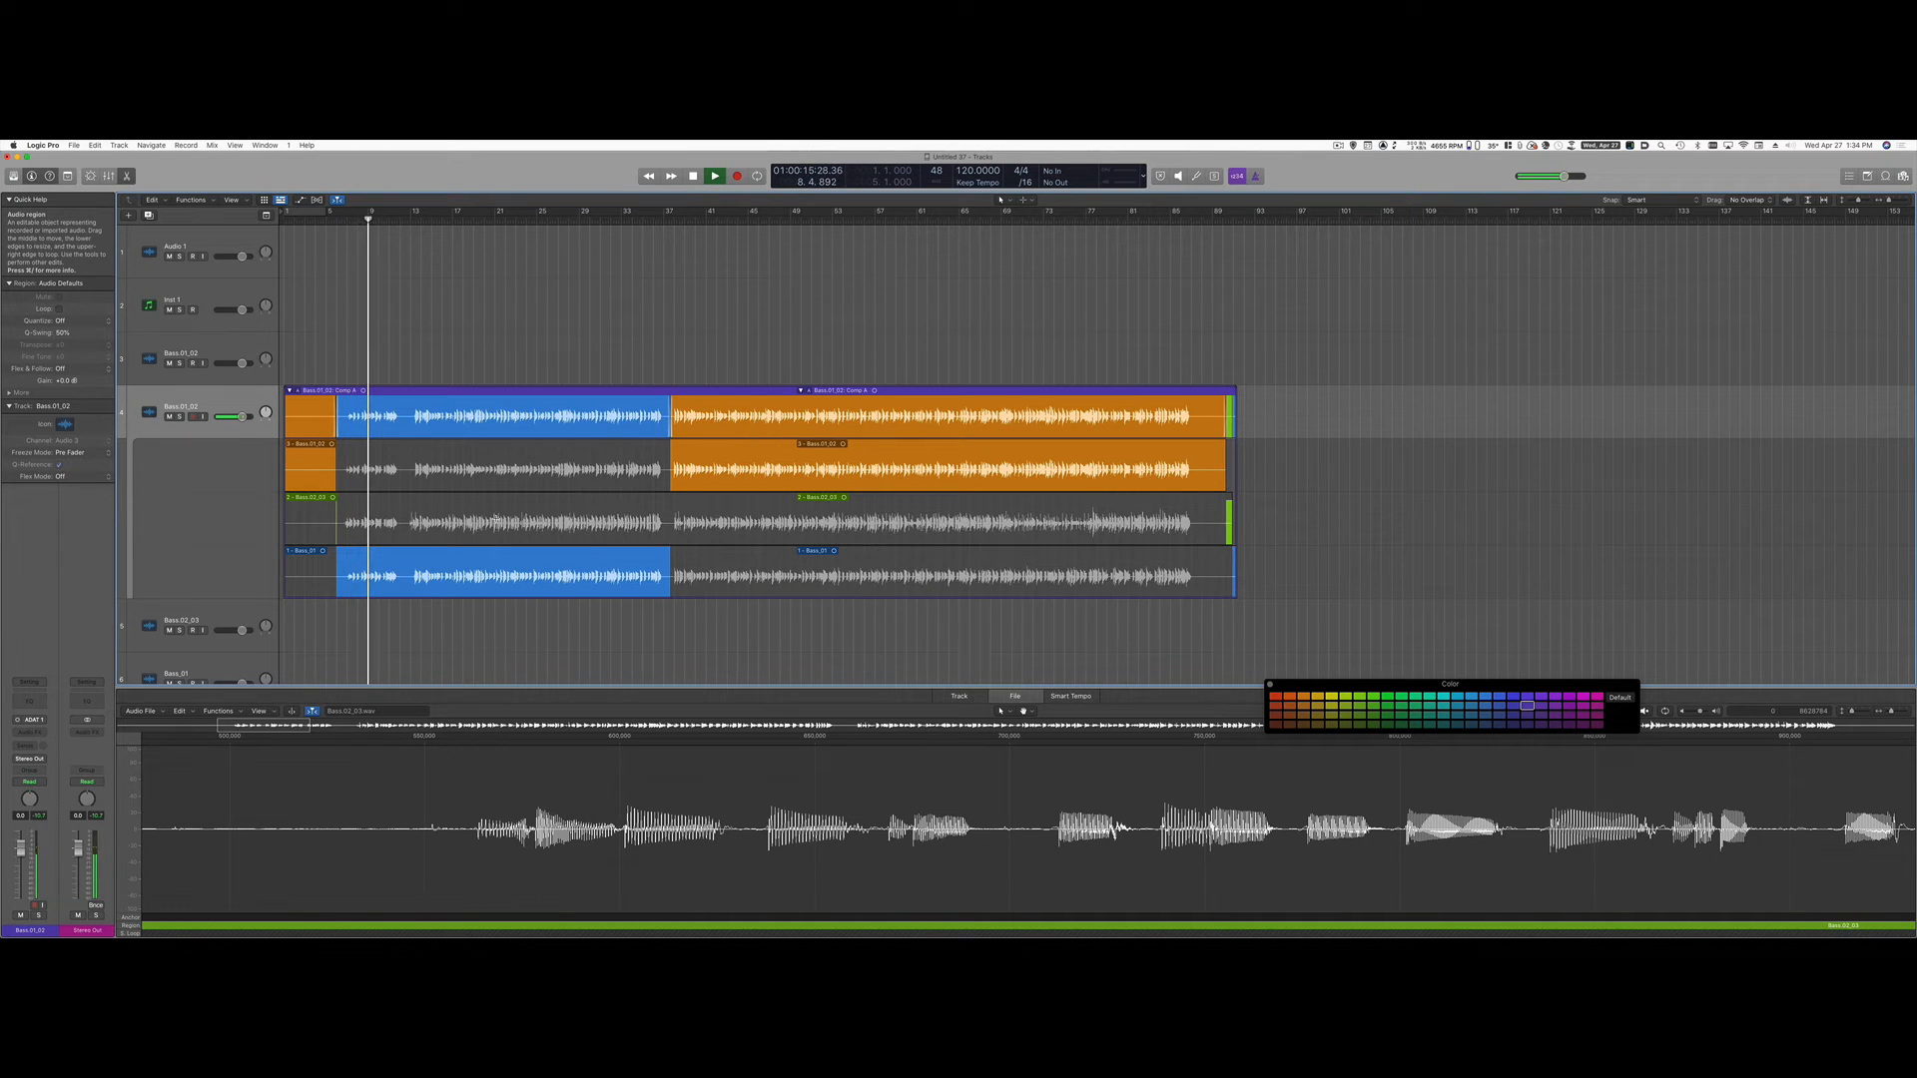
key("e")
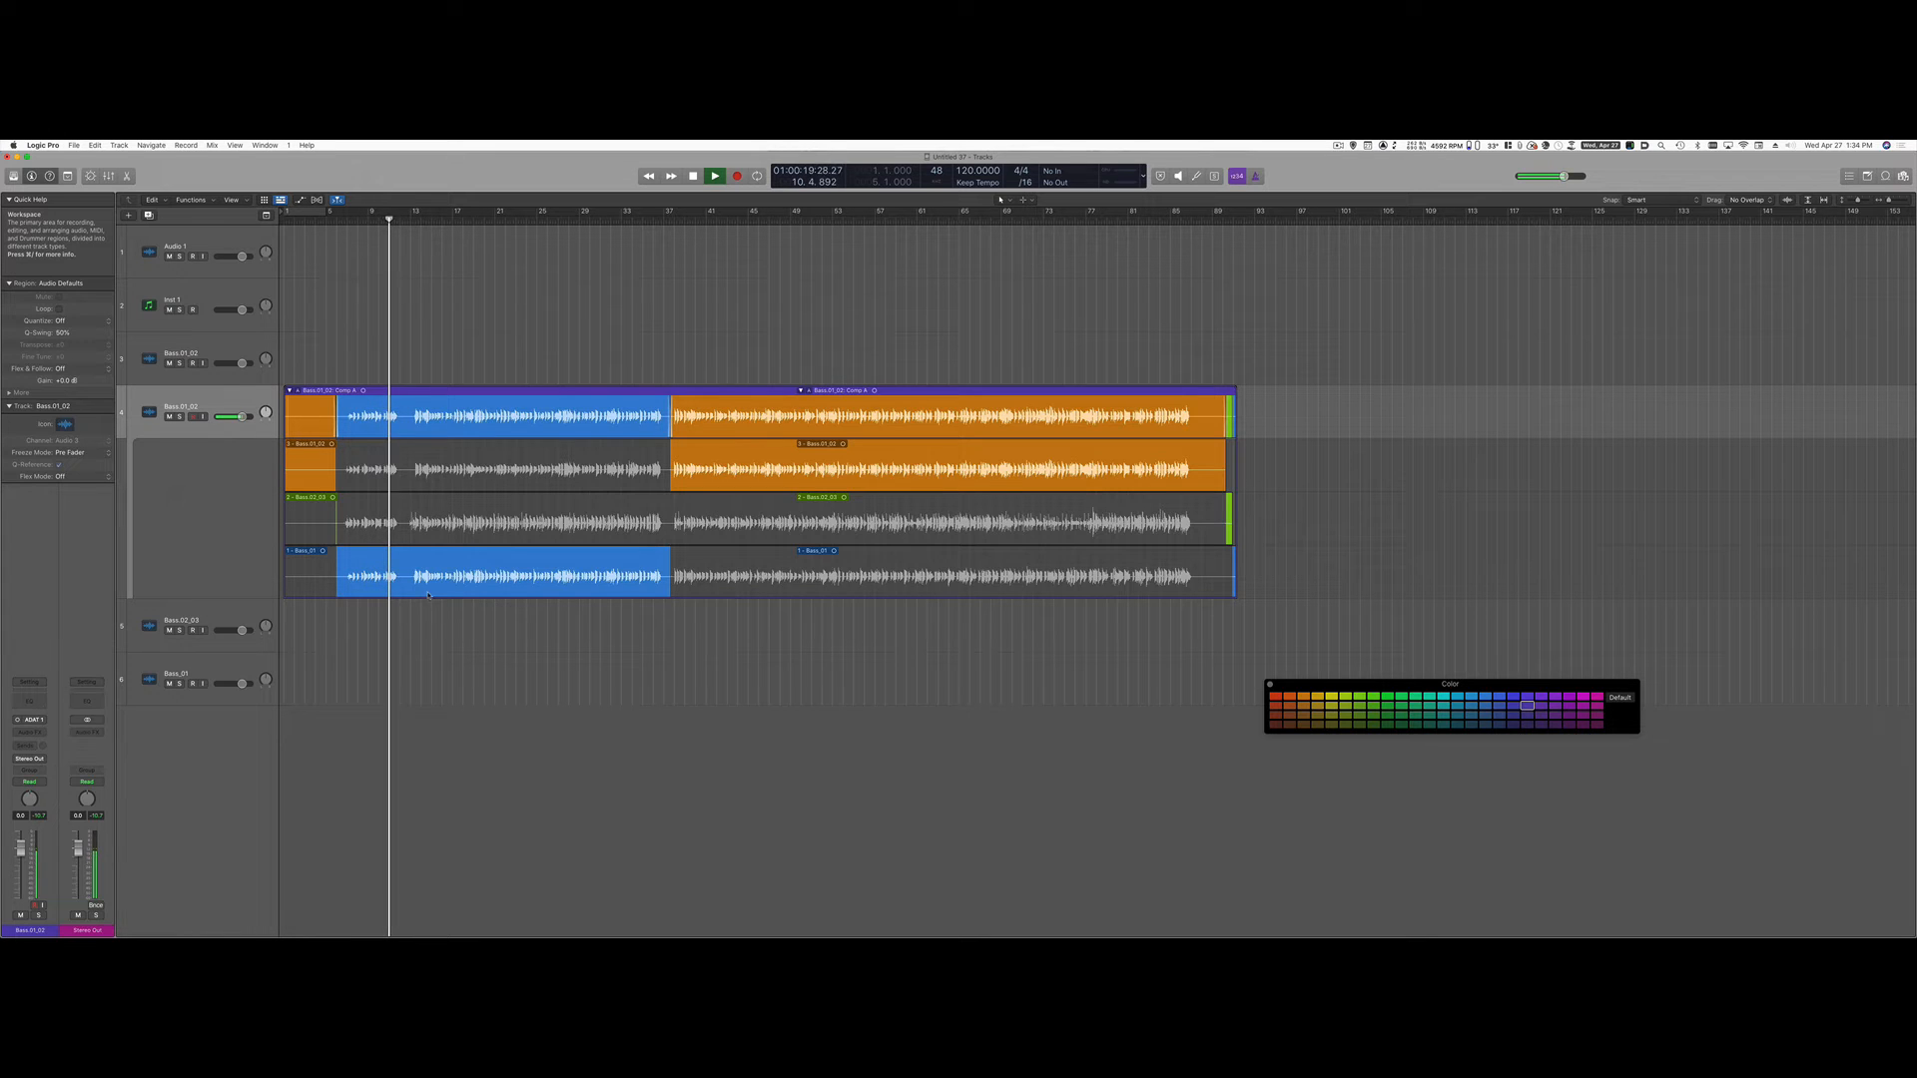
key("space")
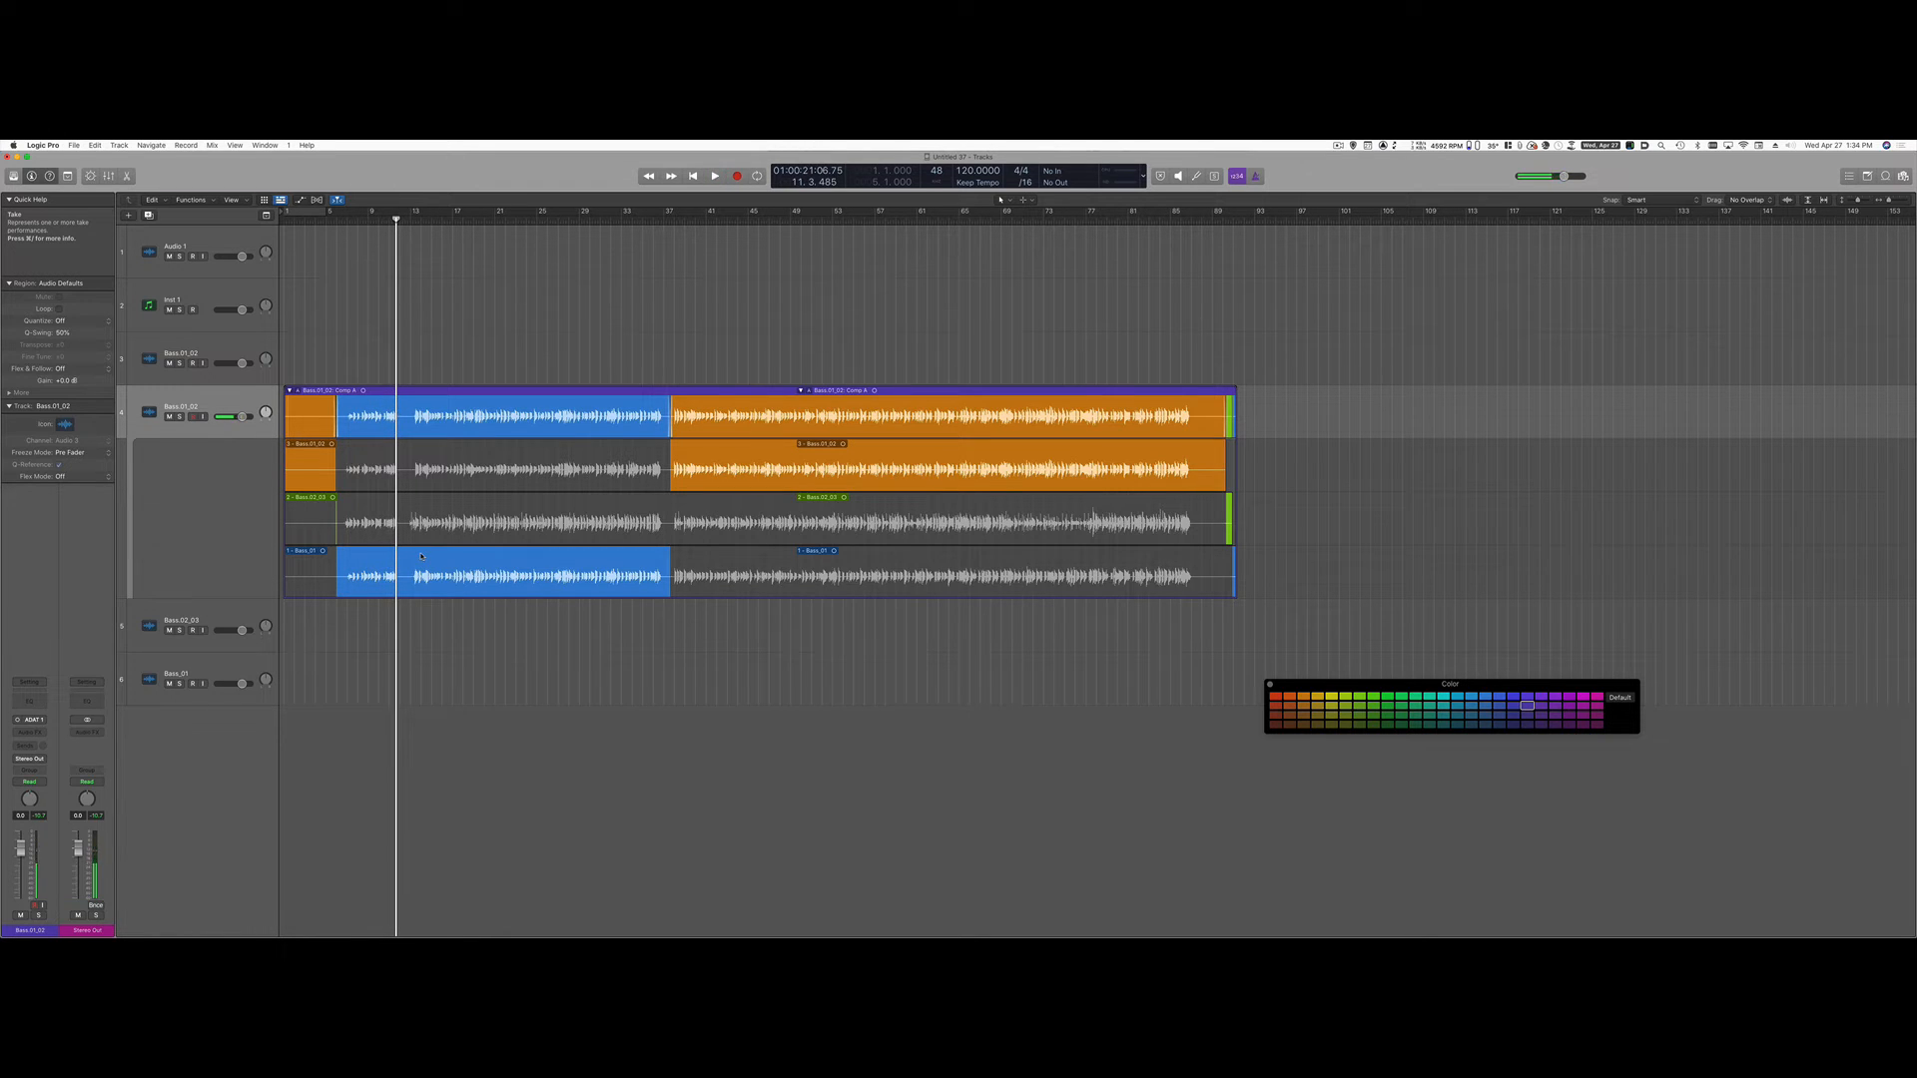
Comp in Bass.02_03 from the start to about bar 8.5 and Bass.01_02 from there to about bar 10.5
scroll(427, 556, "up", 5)
scroll(427, 556, "up", 5)
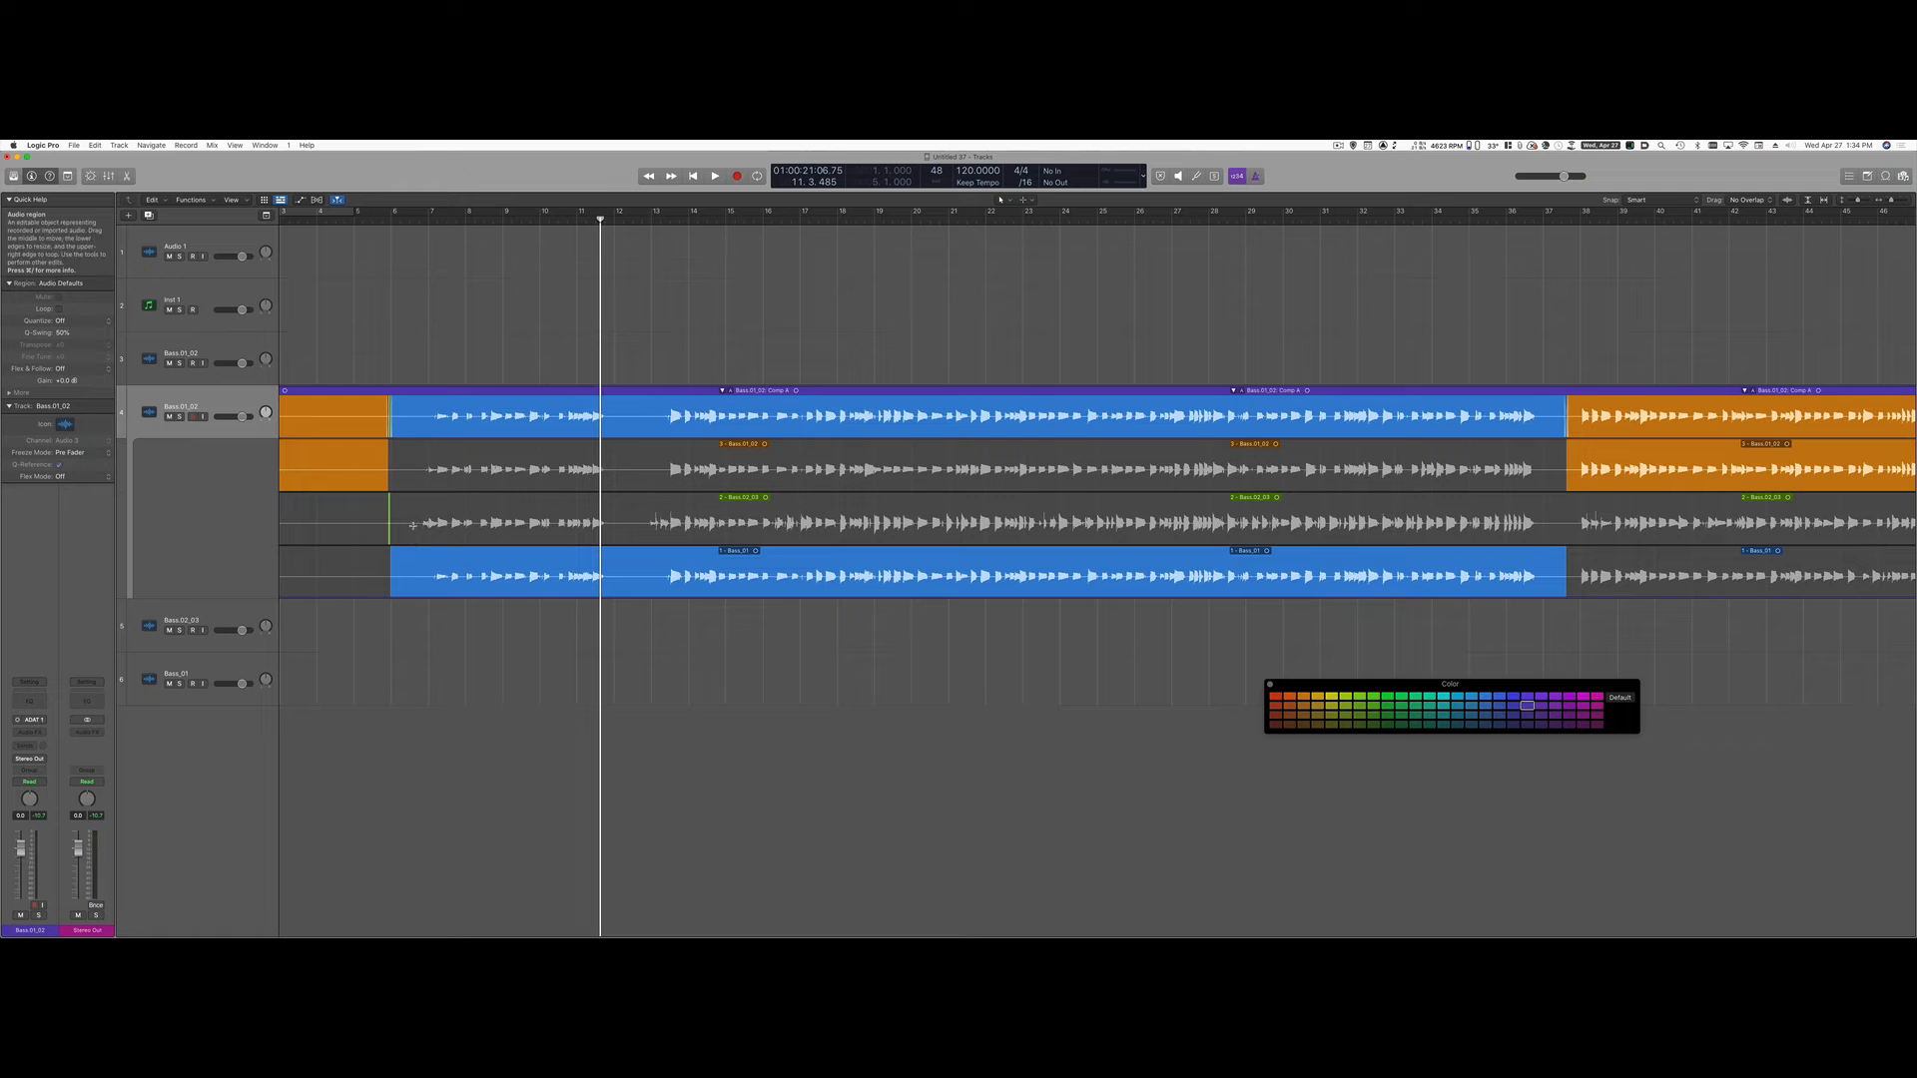
left_click_drag(415, 529, 490, 551)
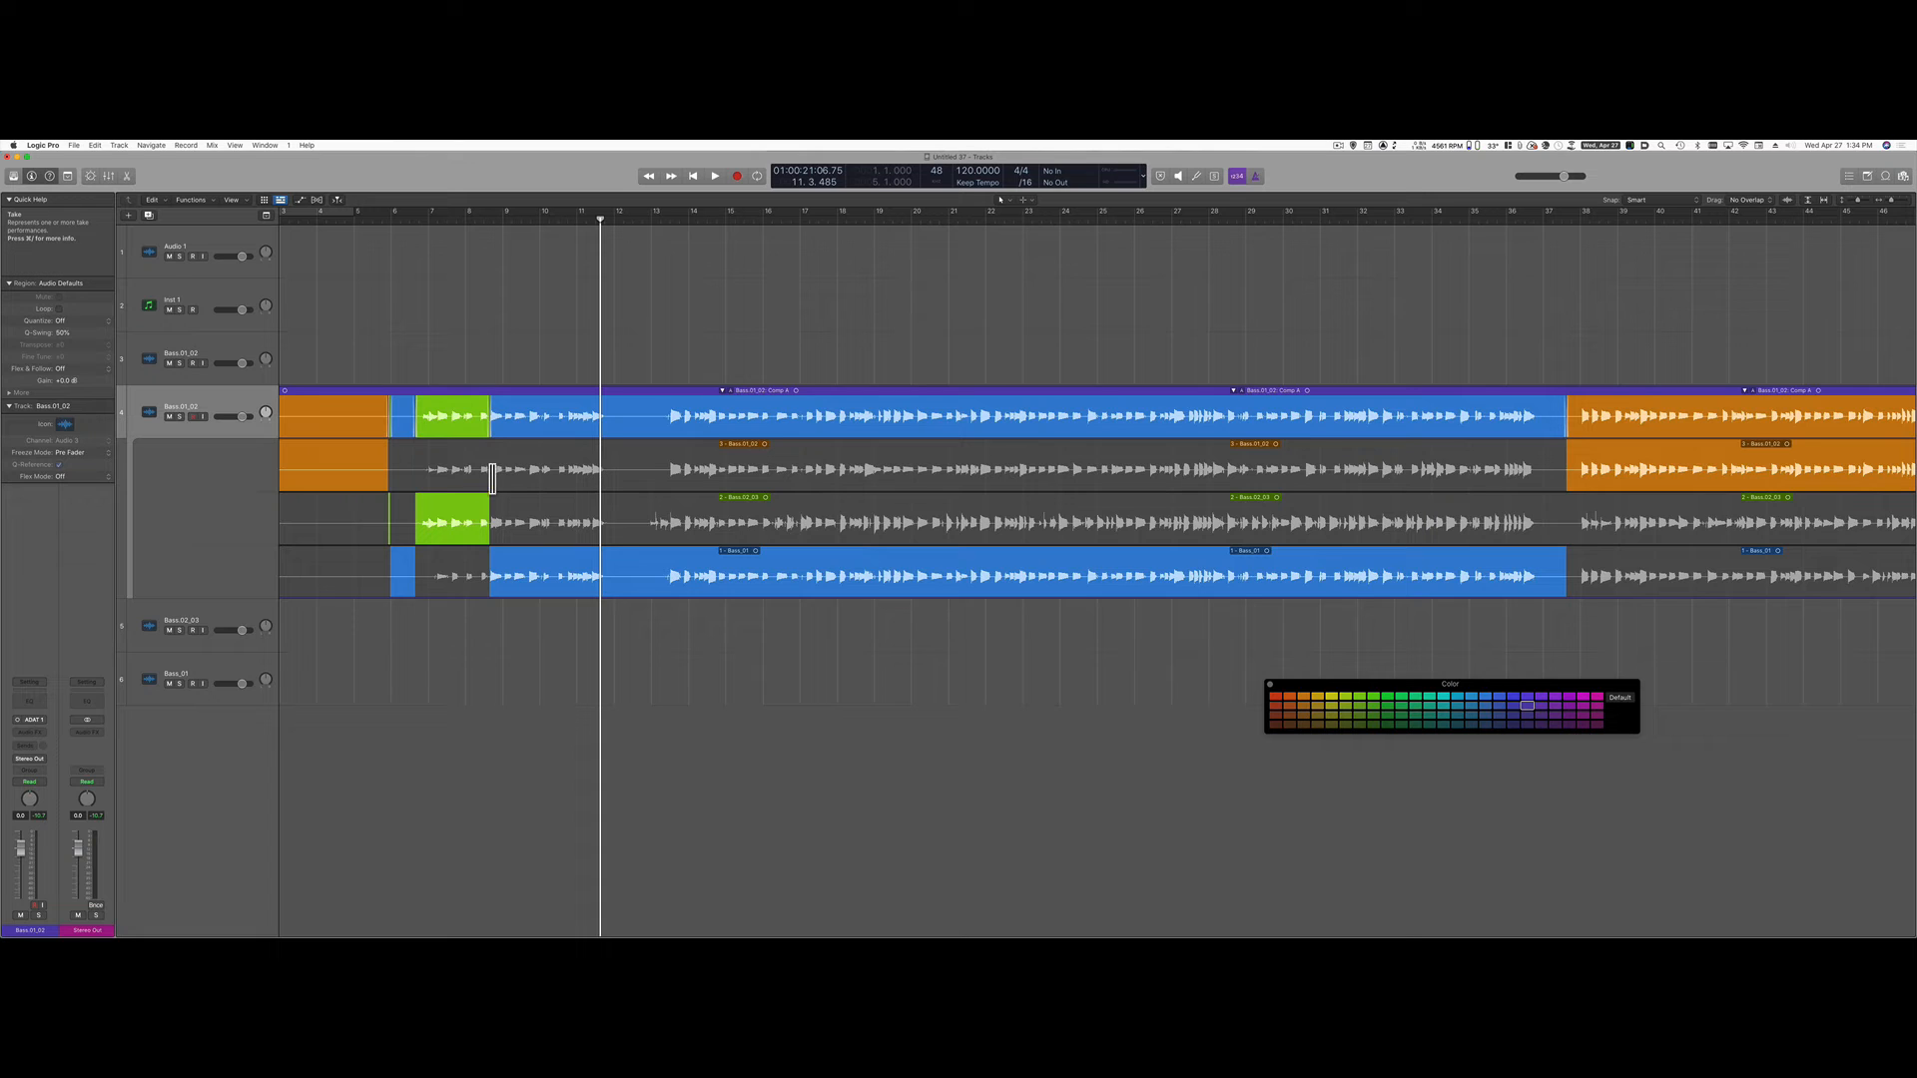
left_click_drag(491, 480, 567, 491)
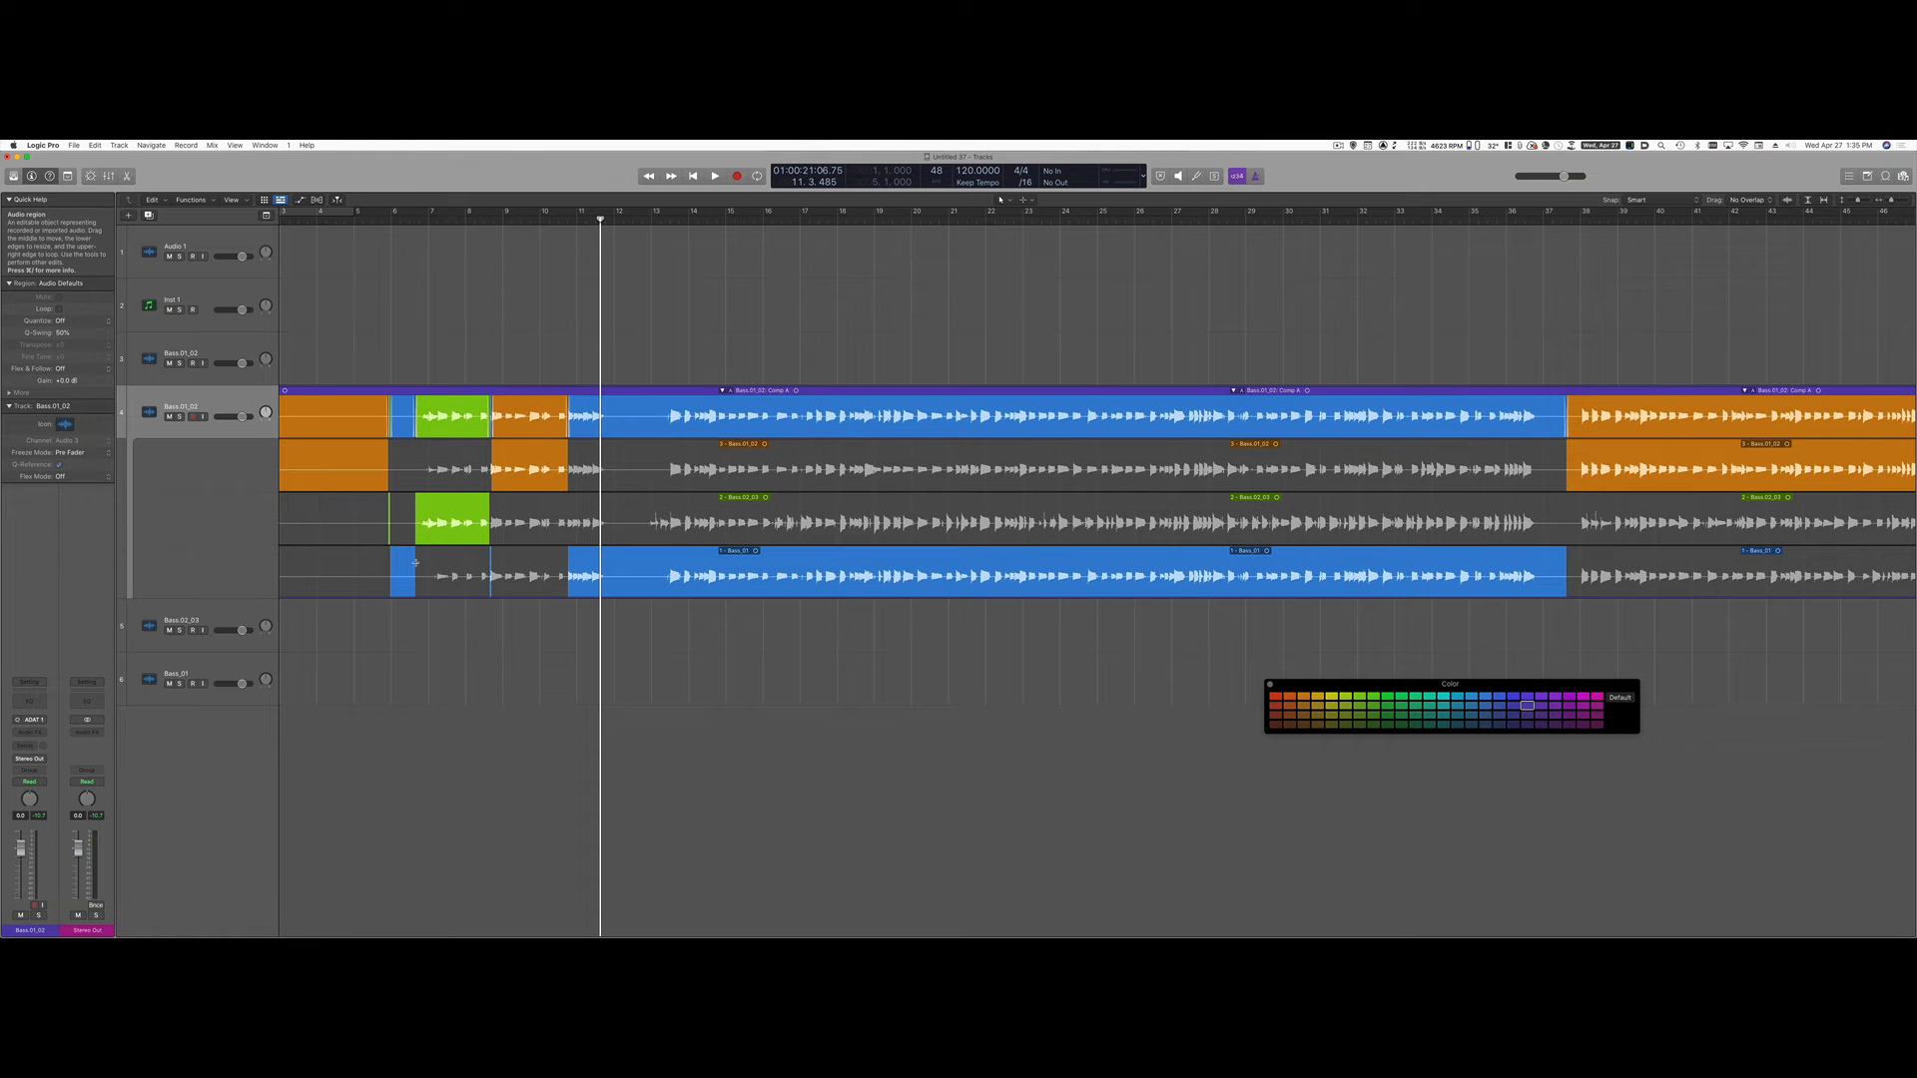
left_click_drag(415, 562, 244, 562)
Play the edited comp from about bar 6 through the transitions between takes, stopping before bar 12
left_click(402, 218)
key("space")
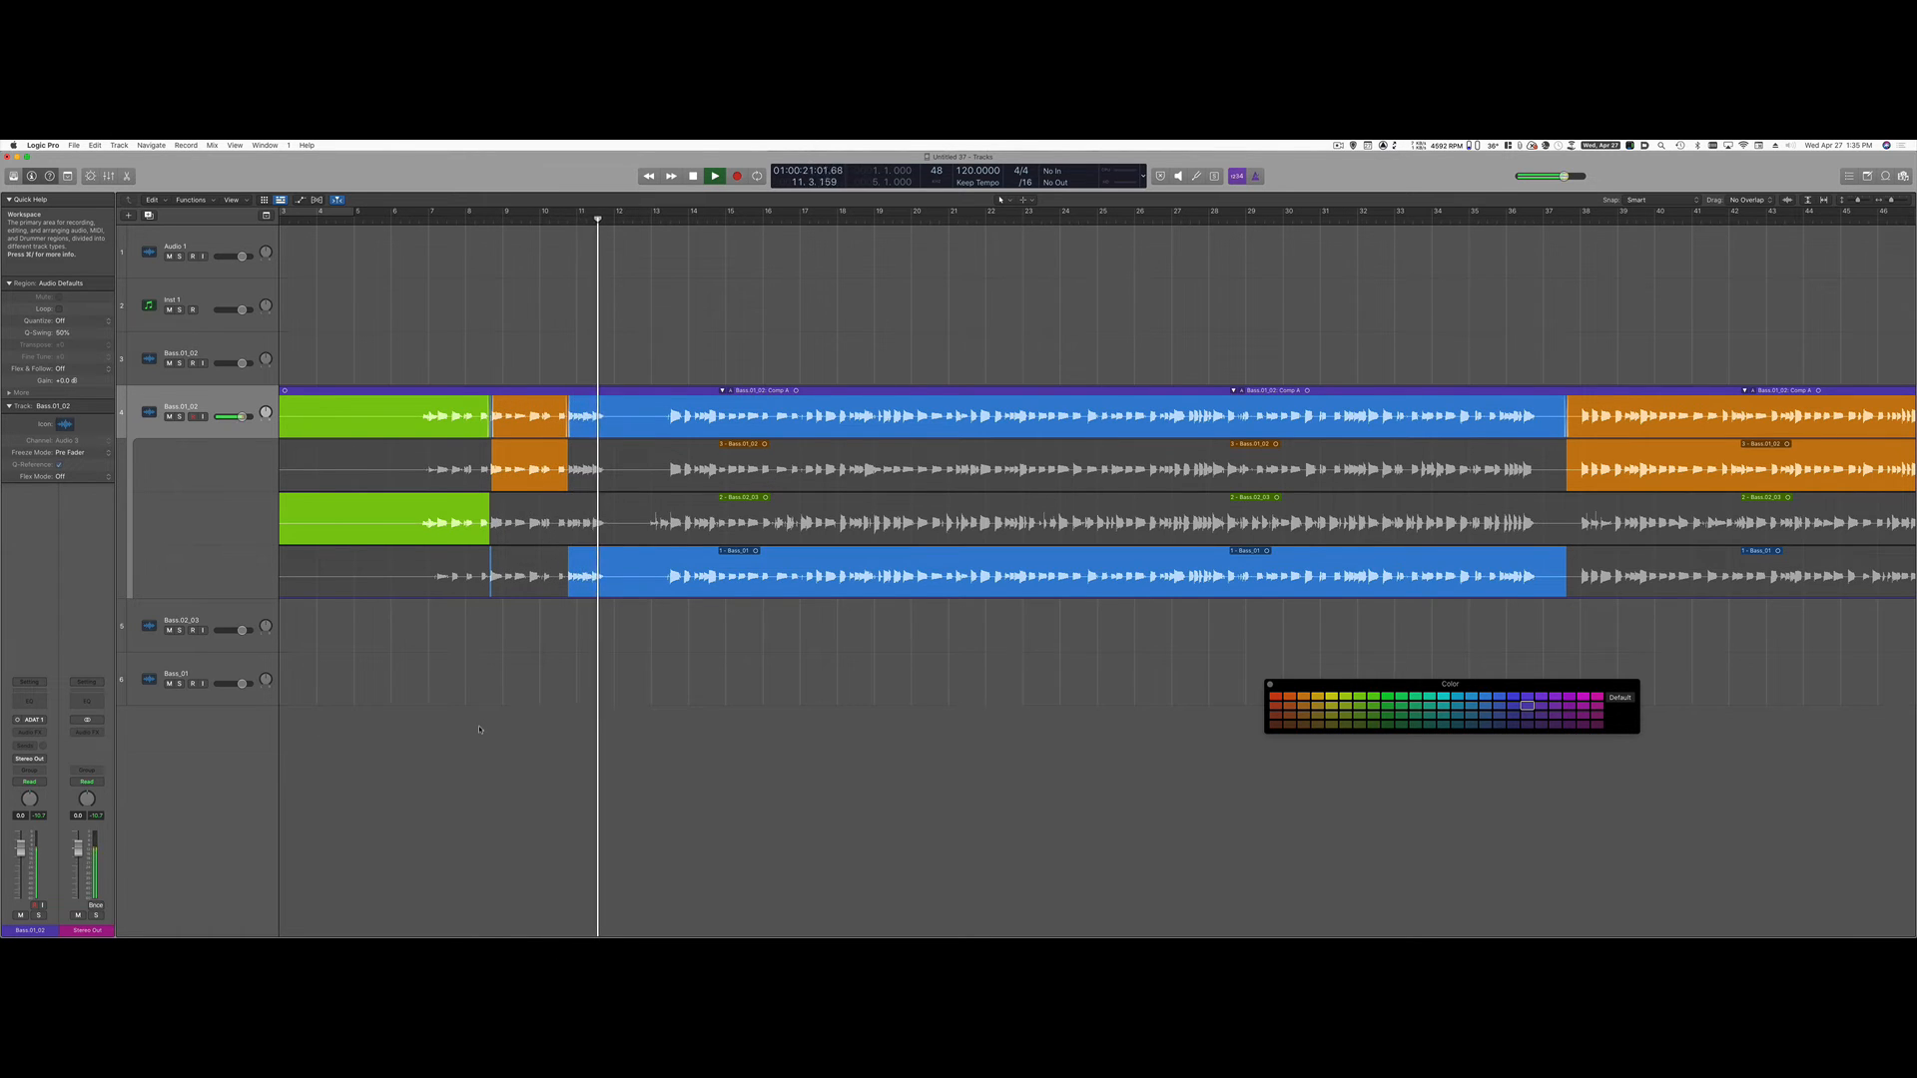
key("space")
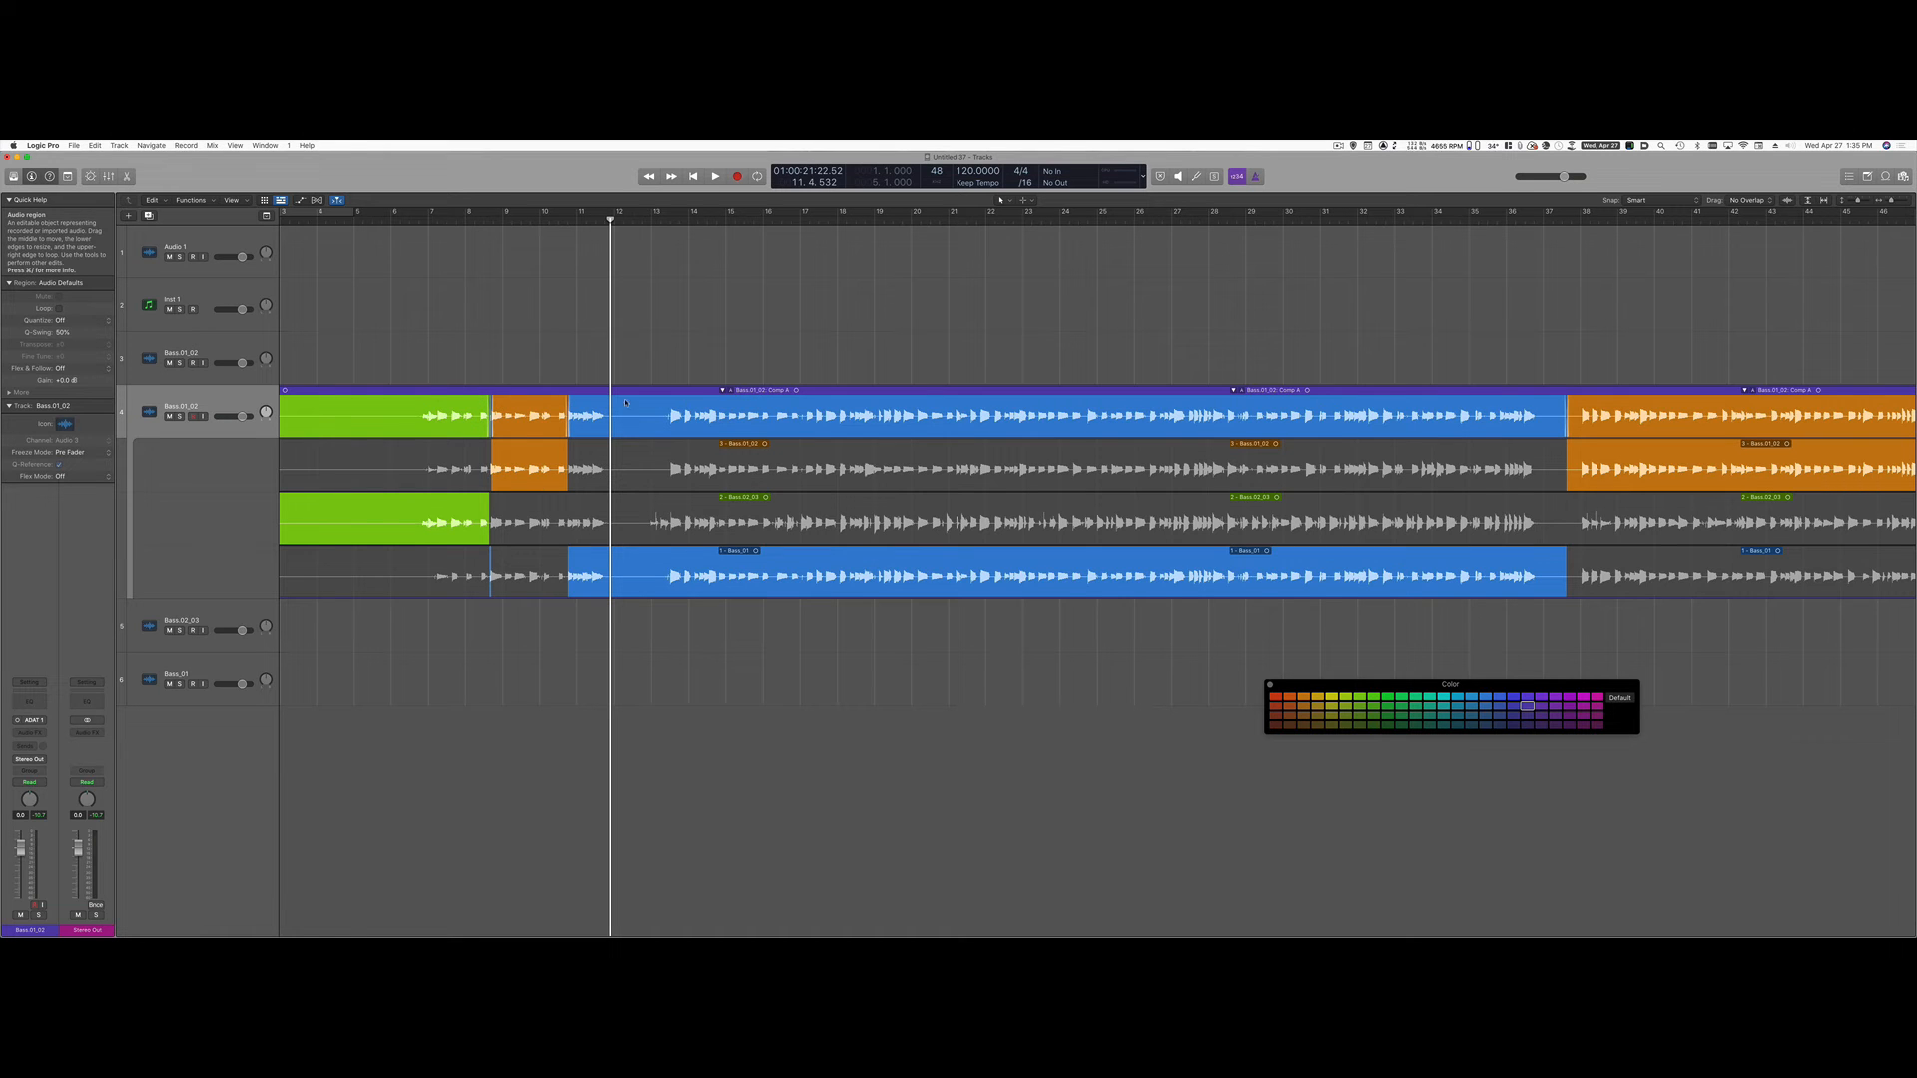
Toggle the bass take folder closed and open, leaving it collapsed to a single comp region
scroll(314, 409, "left", 4)
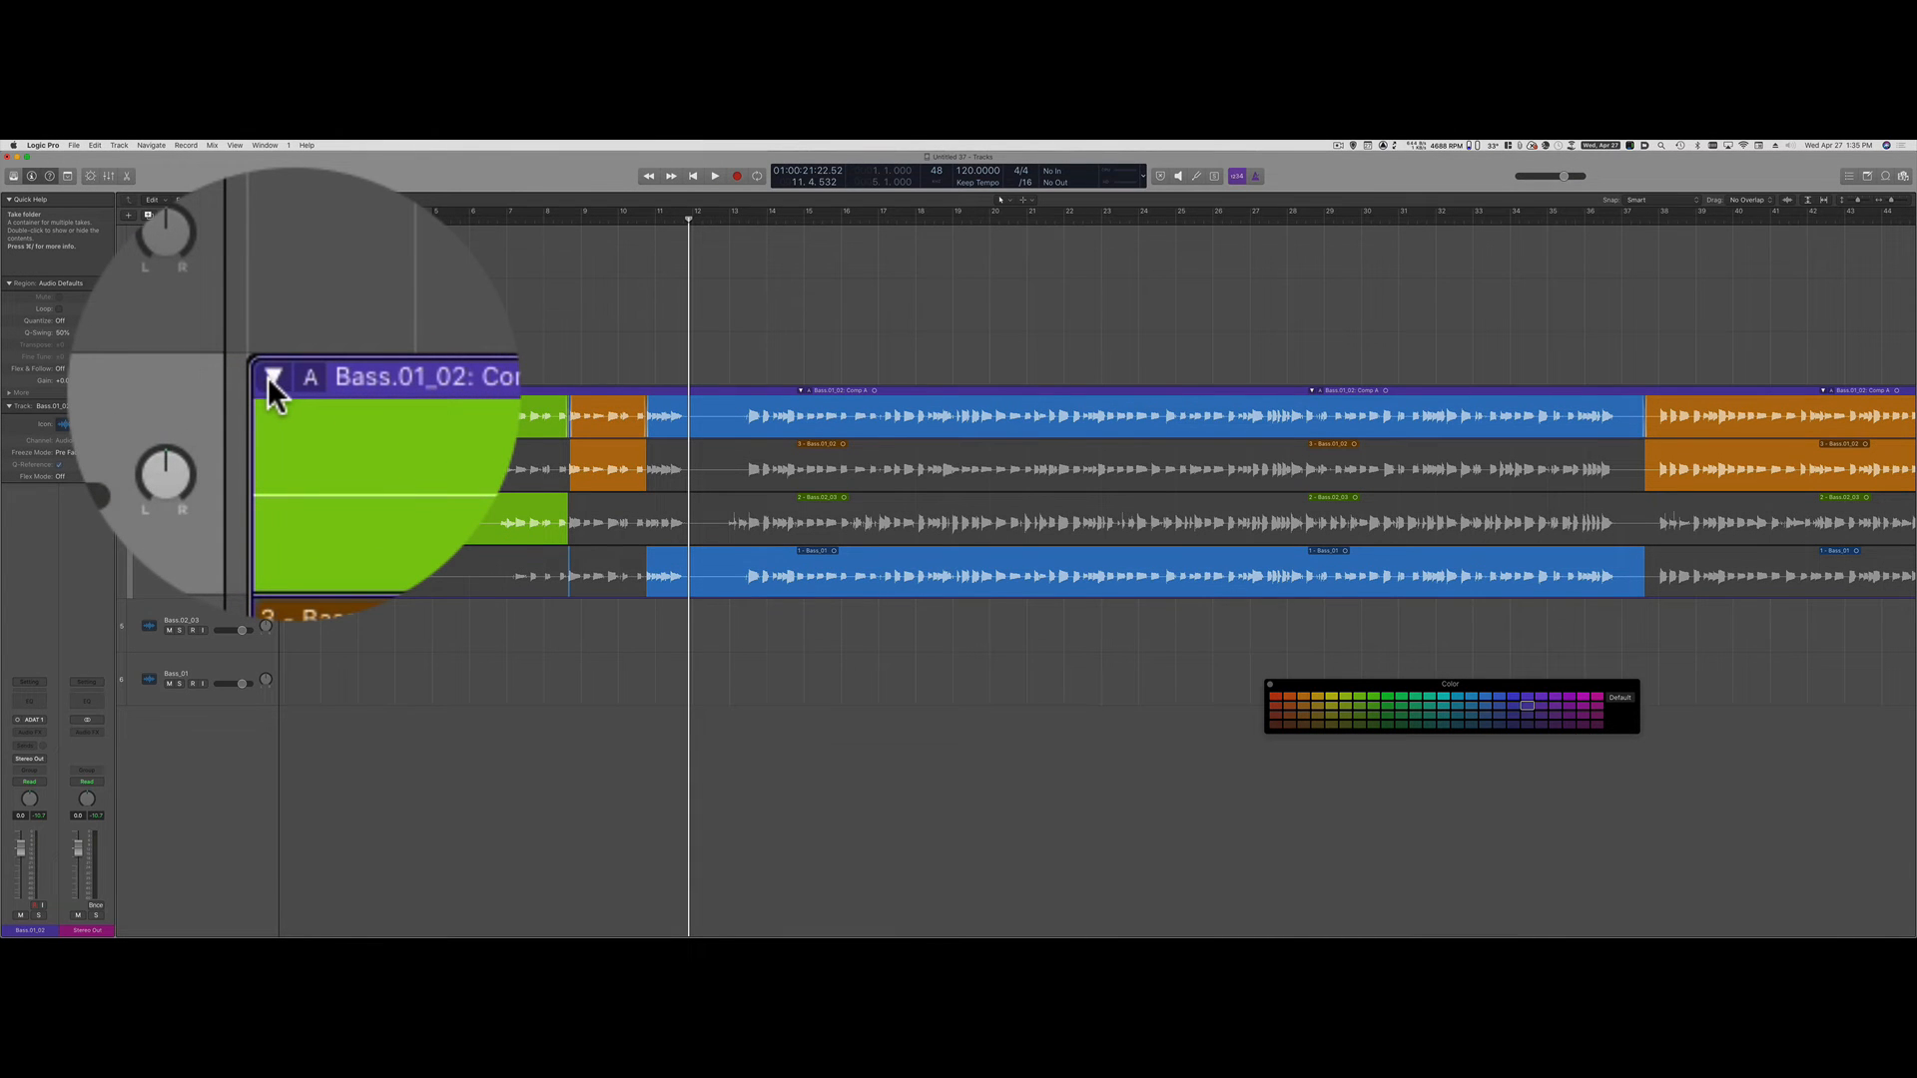
left_click(290, 390)
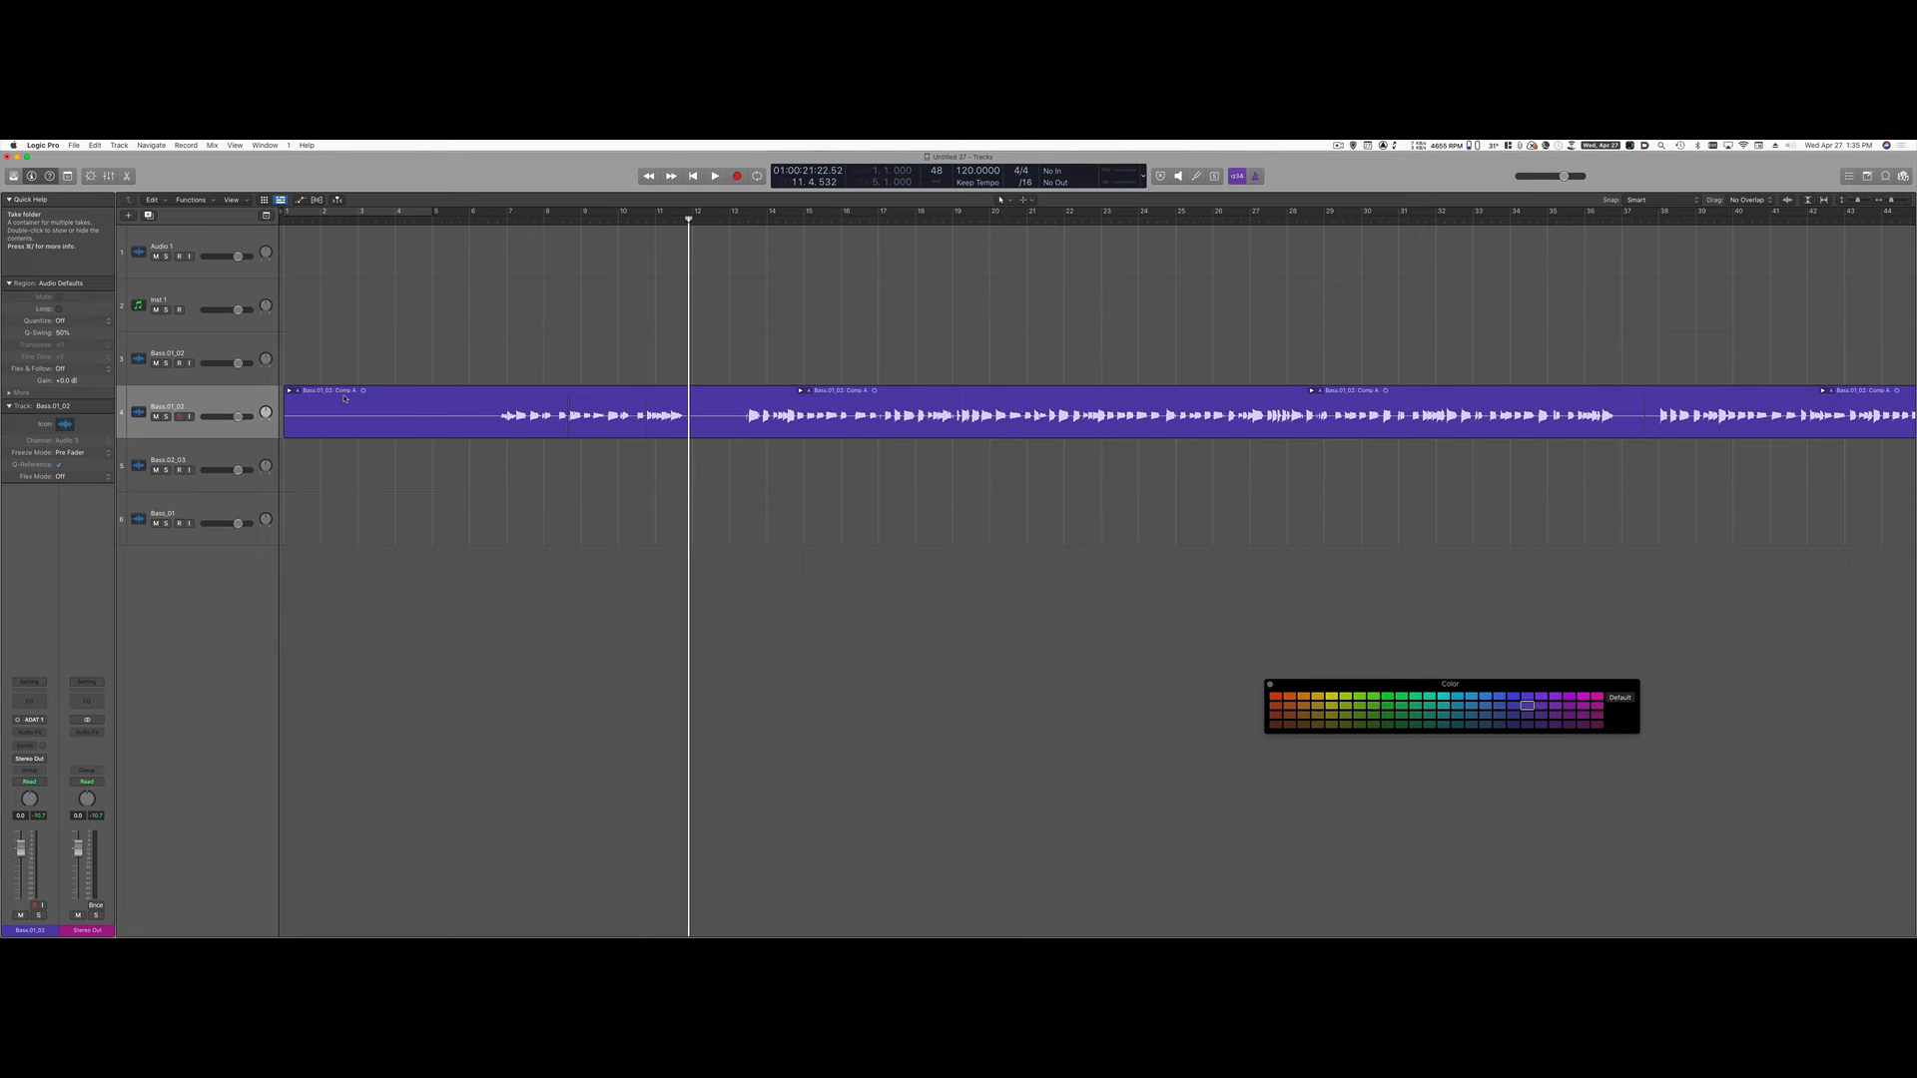
left_click(290, 390)
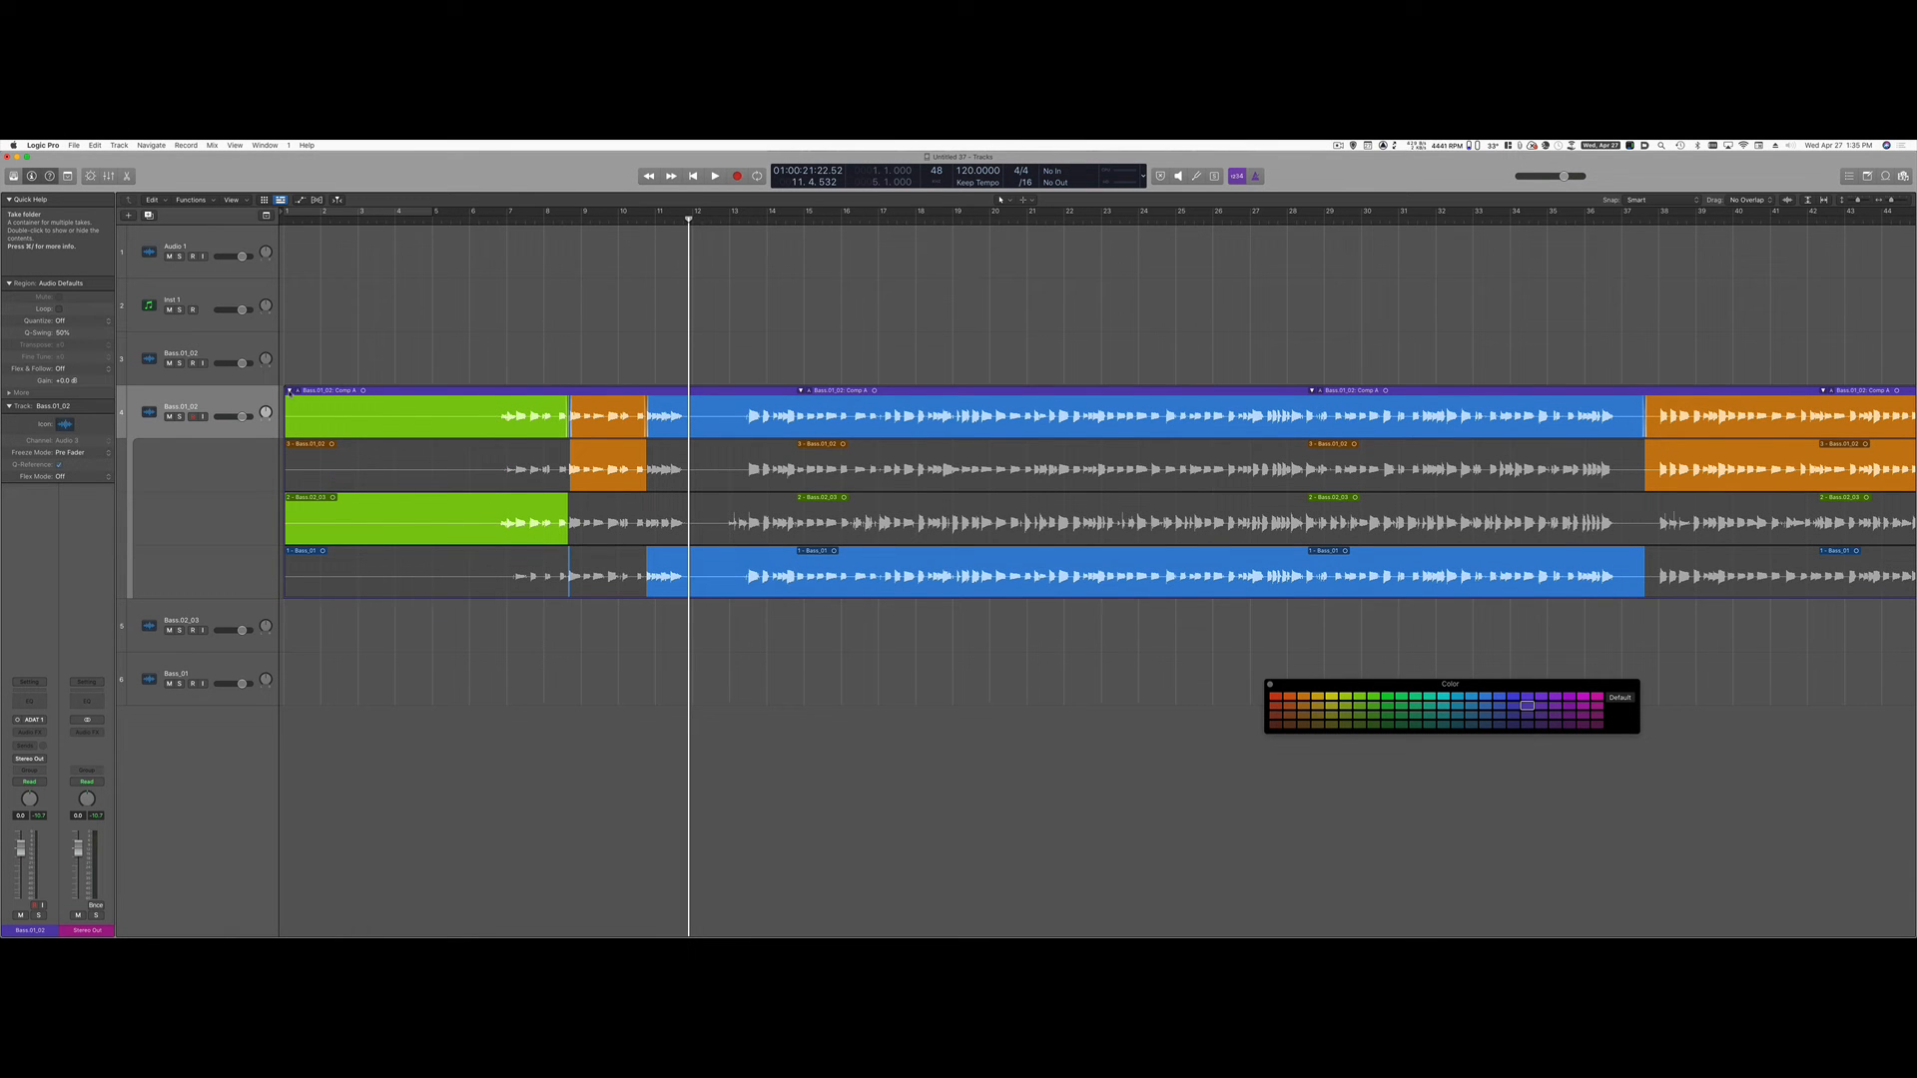
left_click(289, 391)
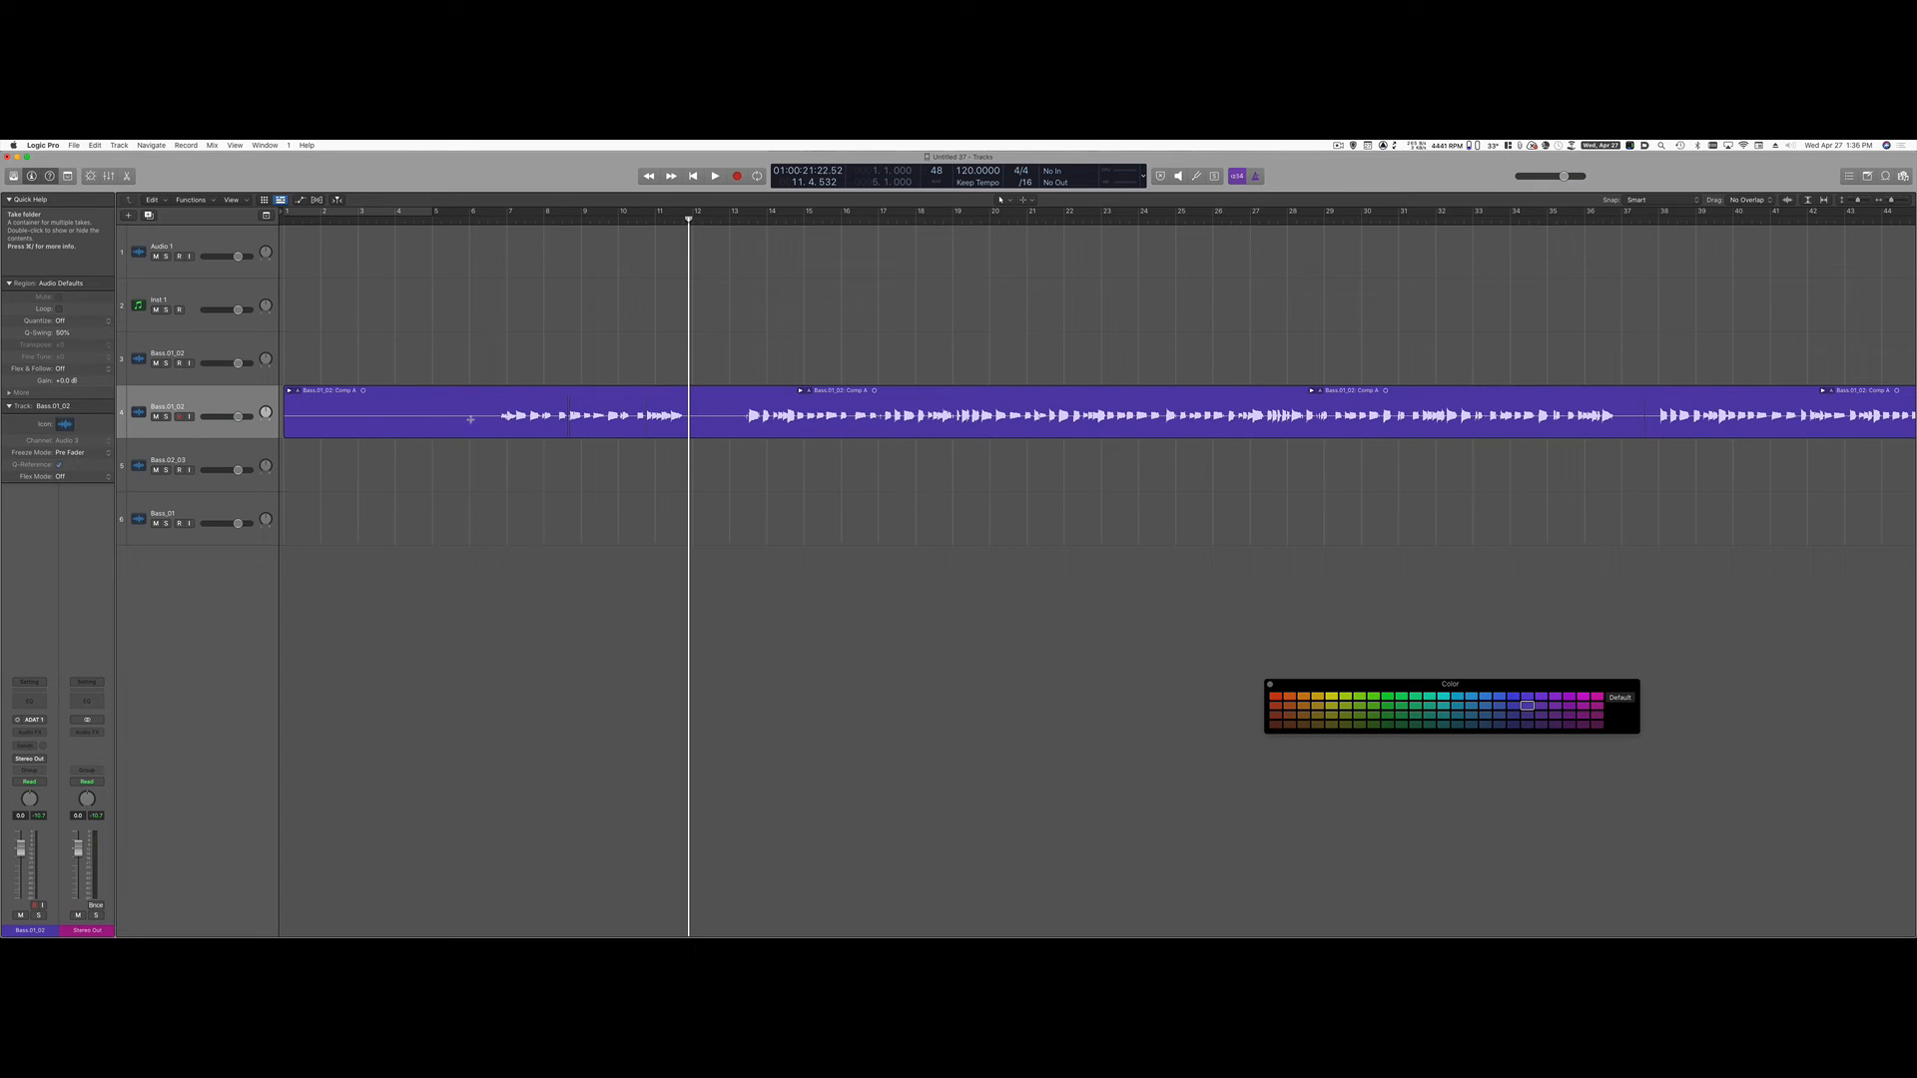
Export the active comp of the bass take folder to a new track and undo the export
left_click(298, 395)
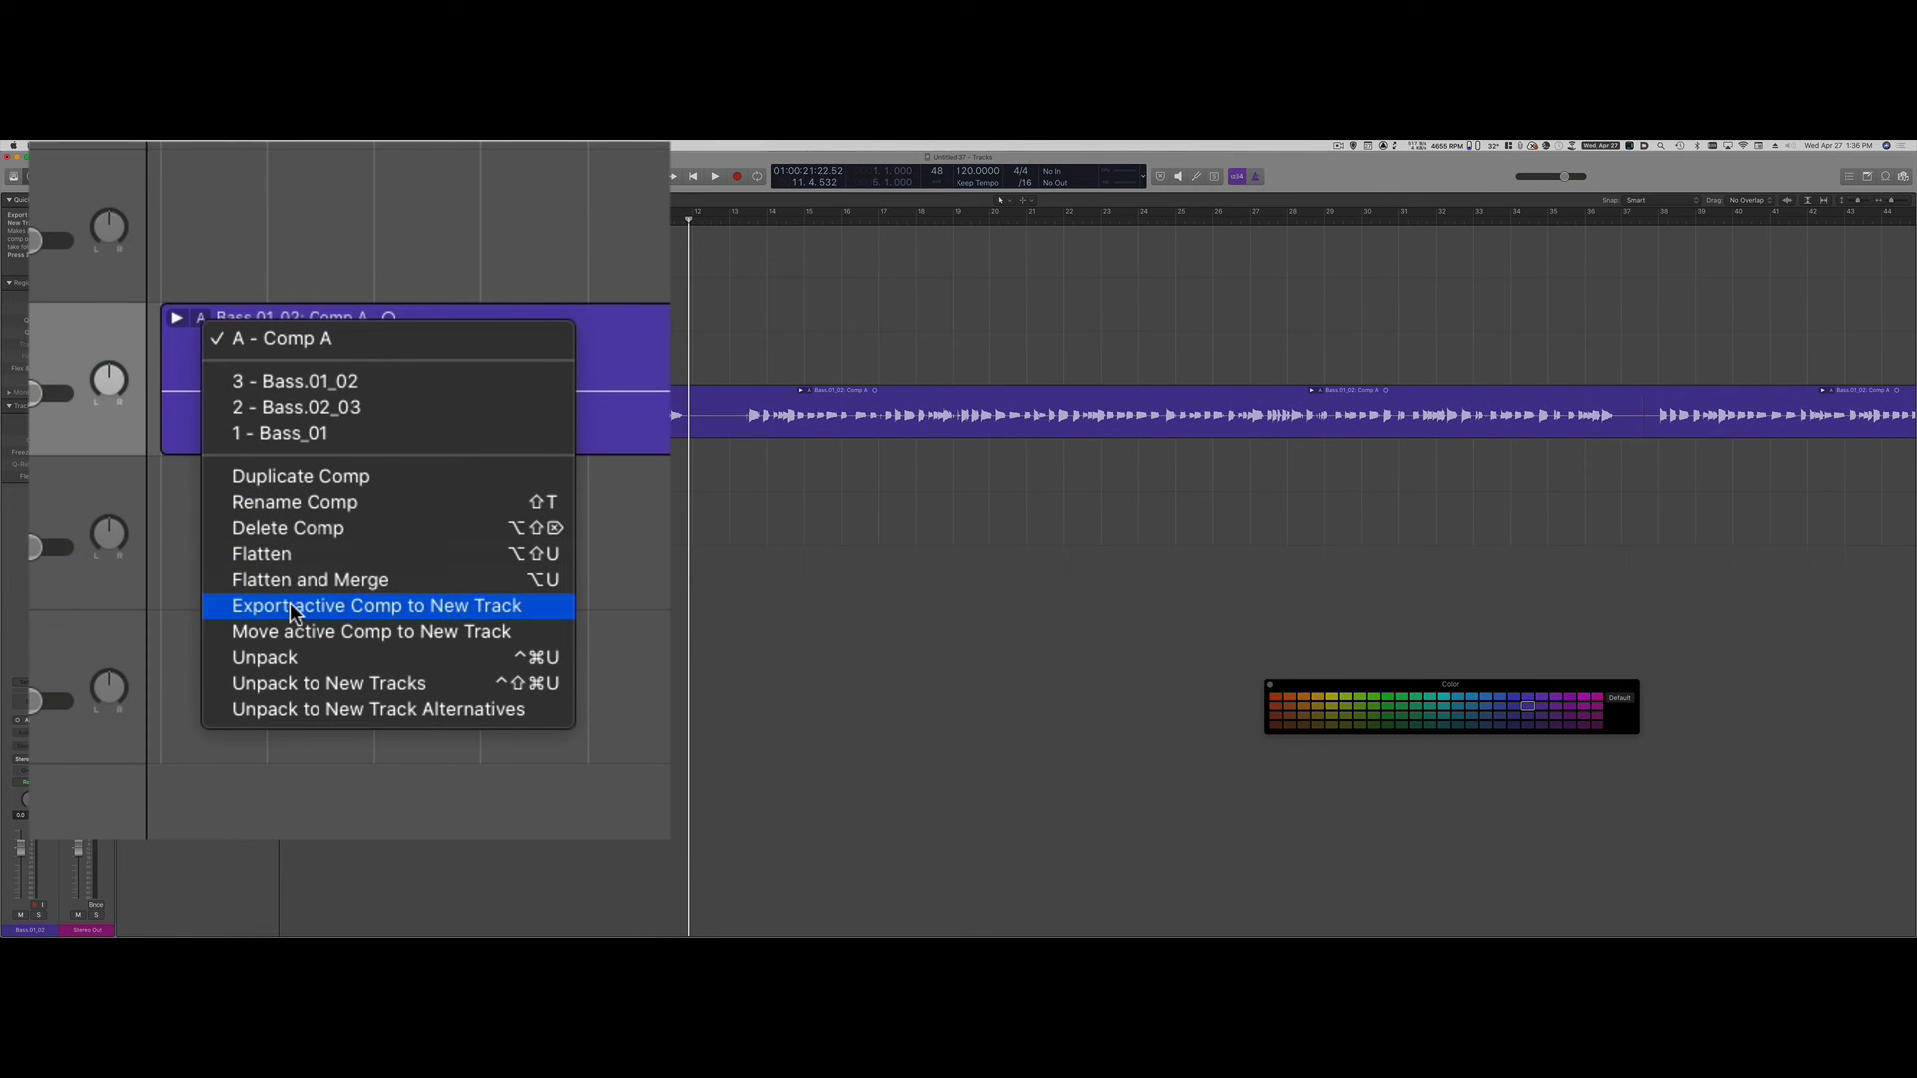
left_click(467, 602)
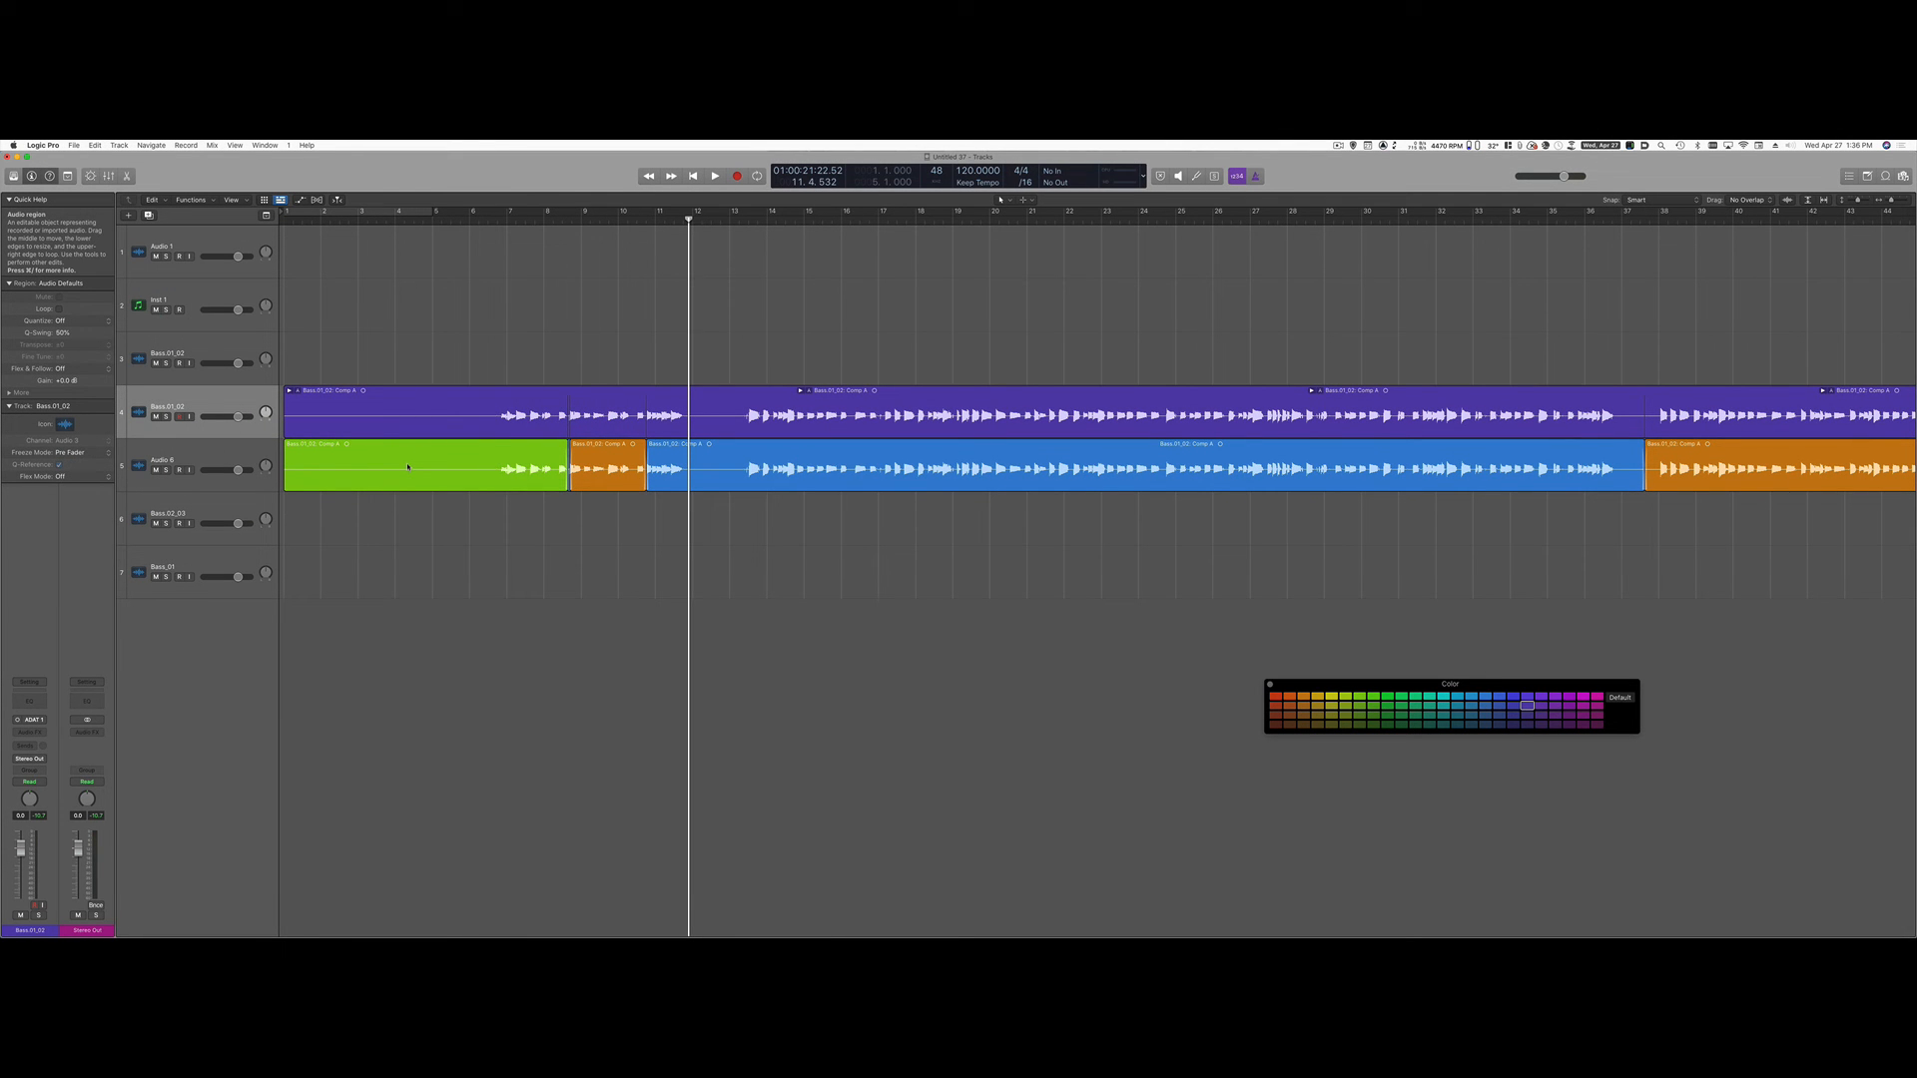
key("super+z")
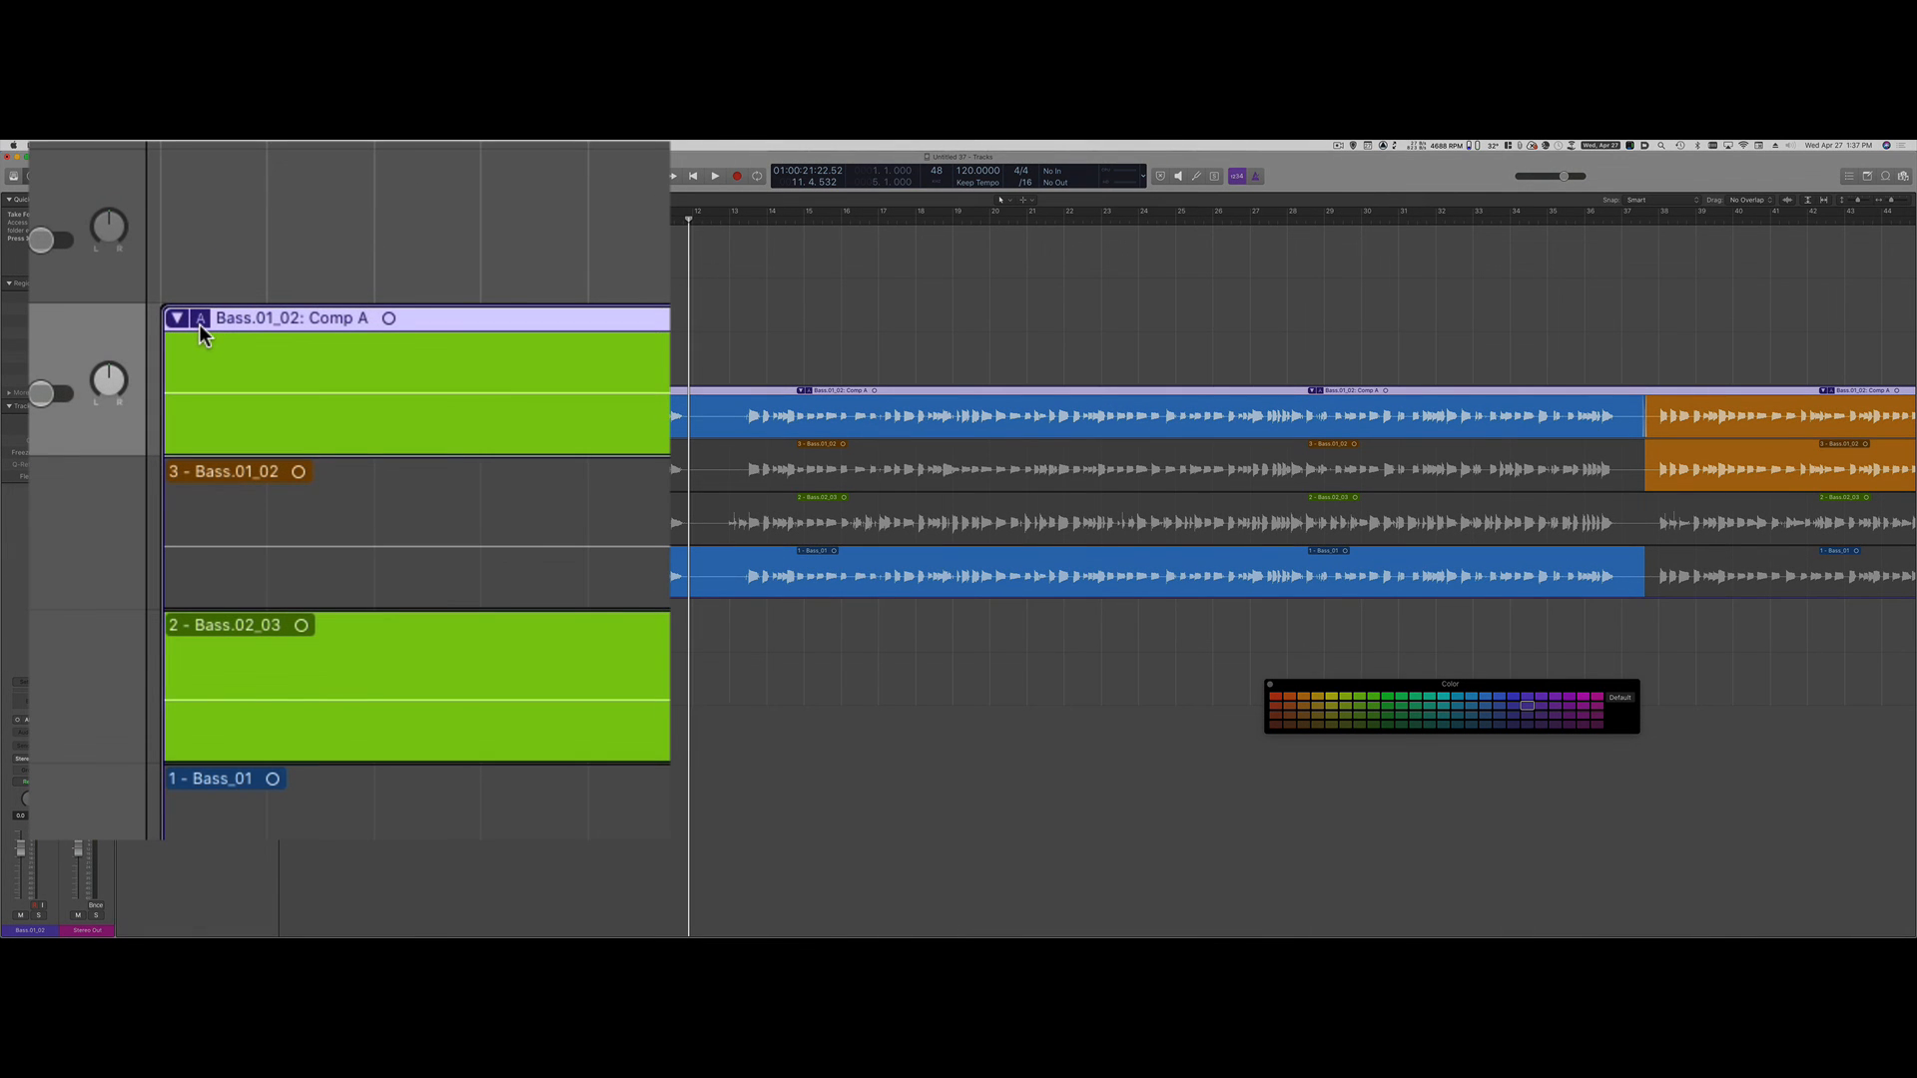
Duplicate Comp A and, in the copy, extend the opening Bass.02_03 section to about bar 12
left_click(200, 319)
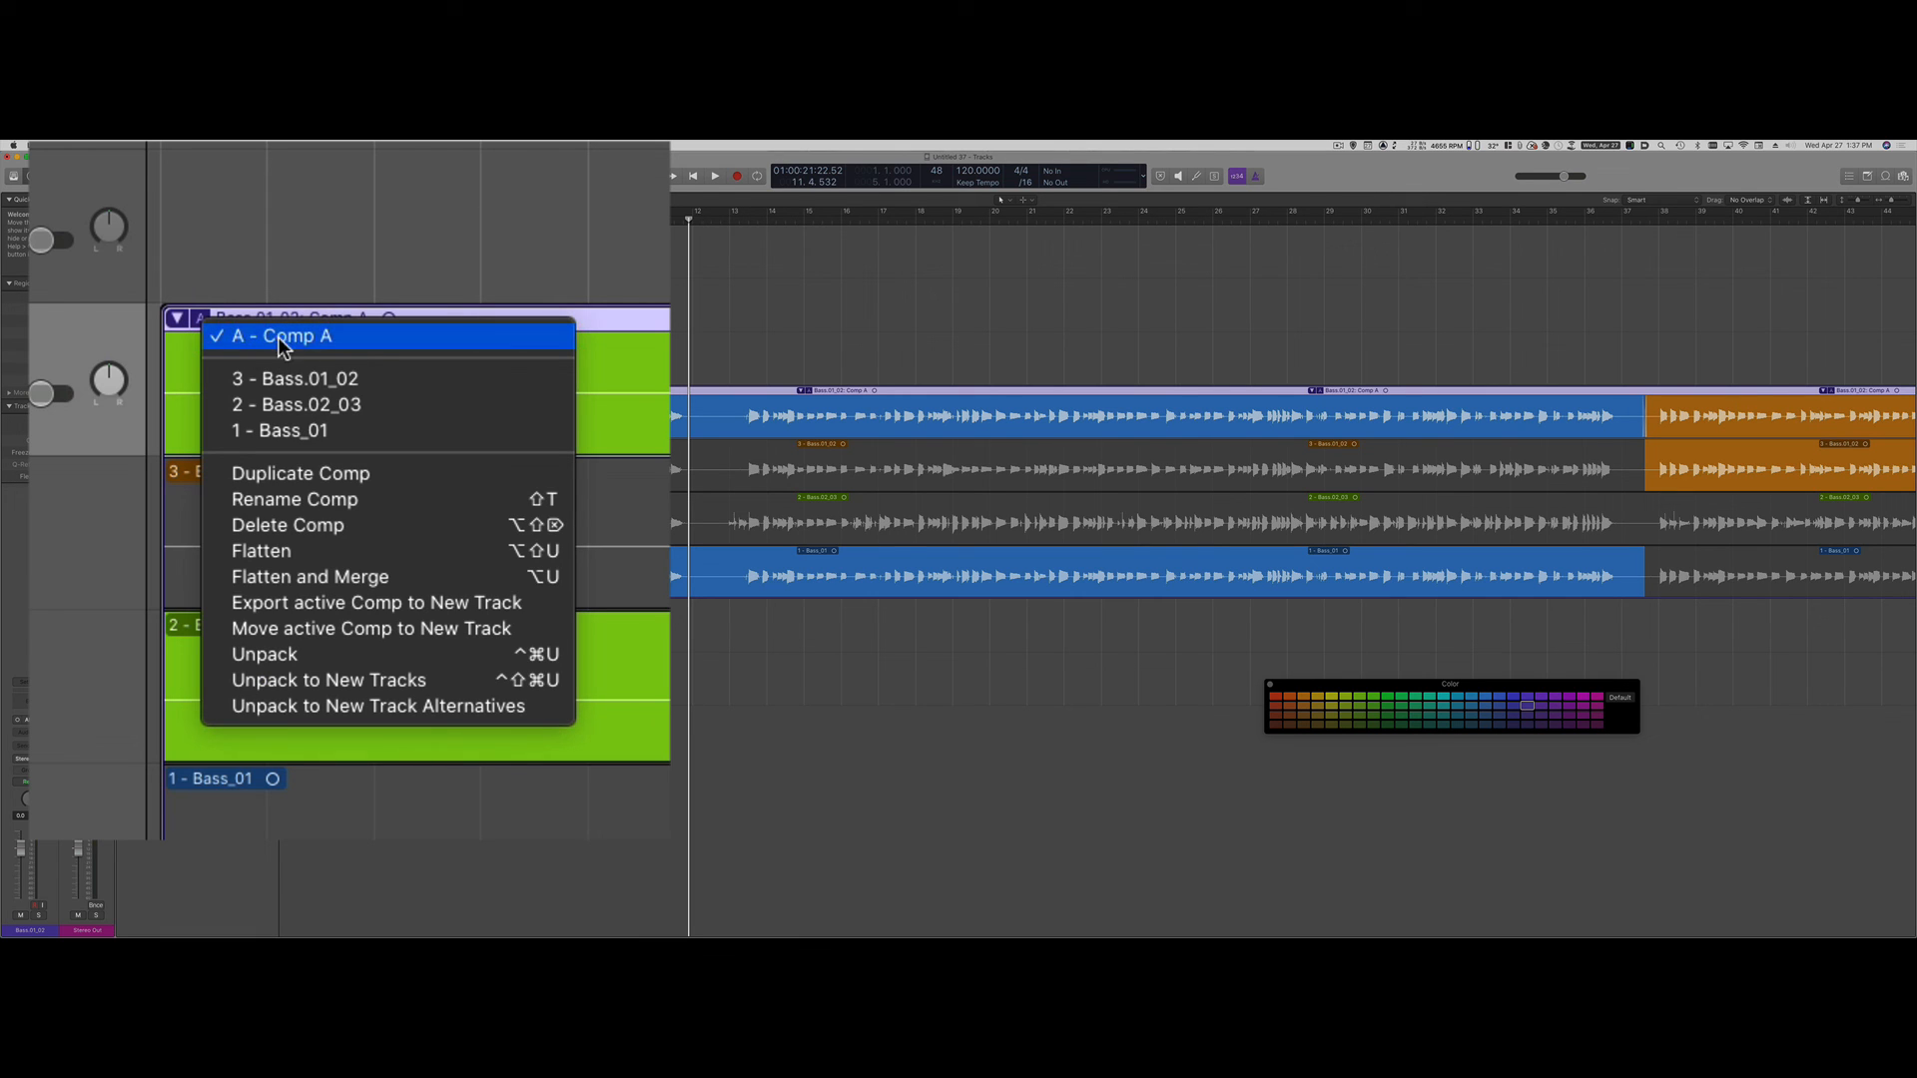
left_click(343, 477)
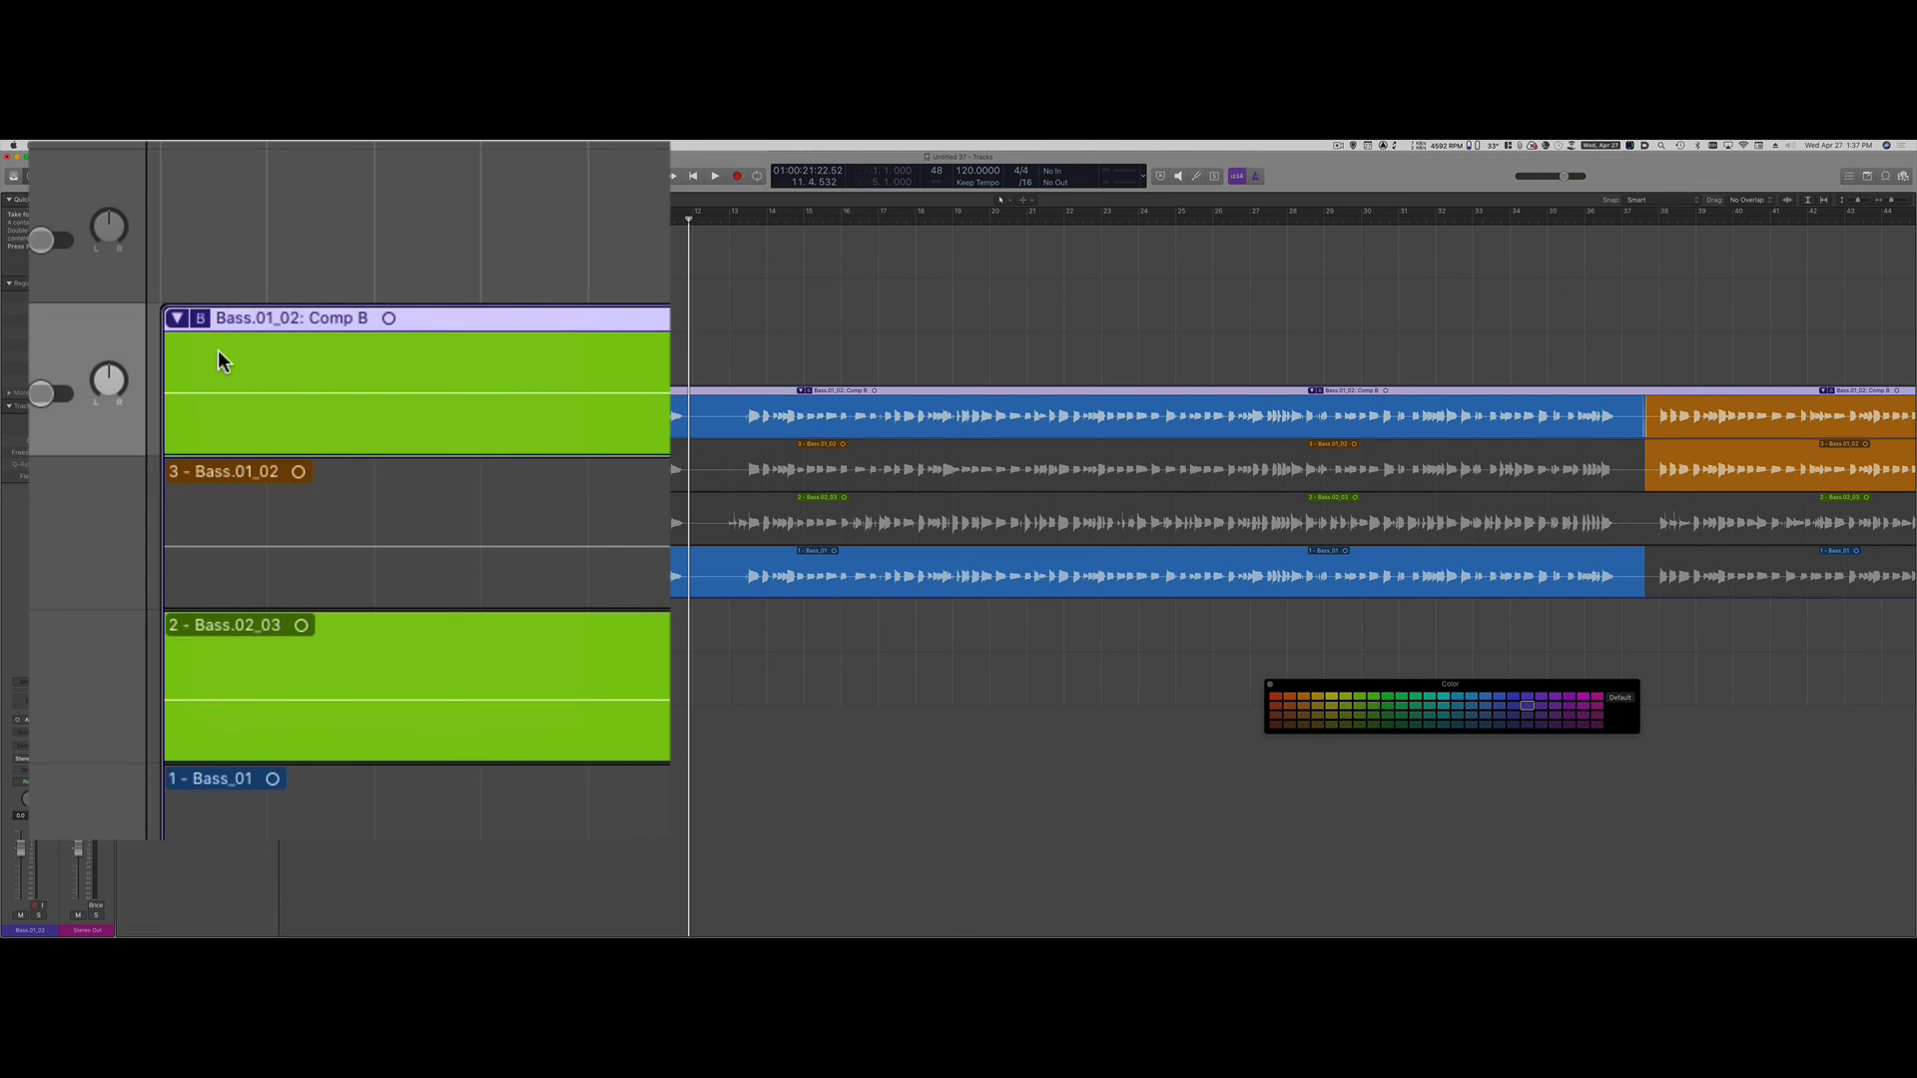
left_click(201, 321)
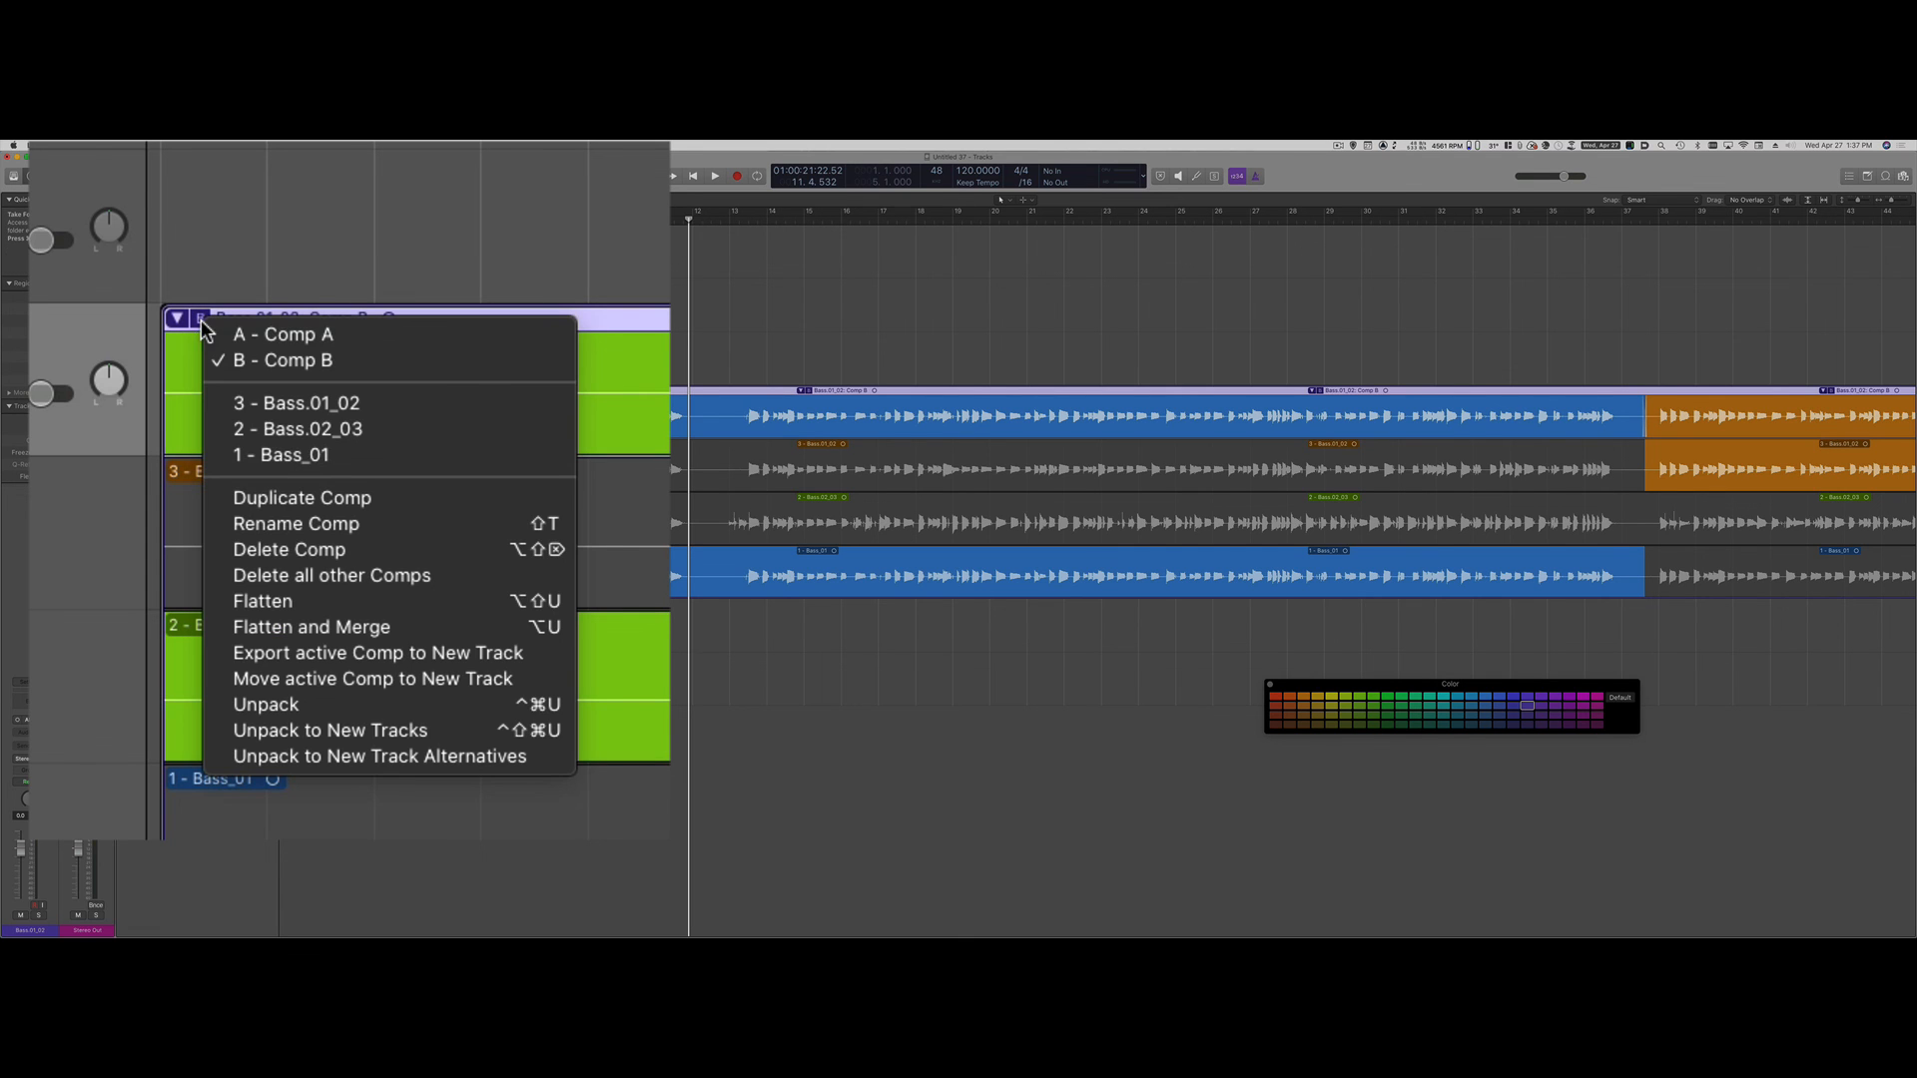
left_click(297, 360)
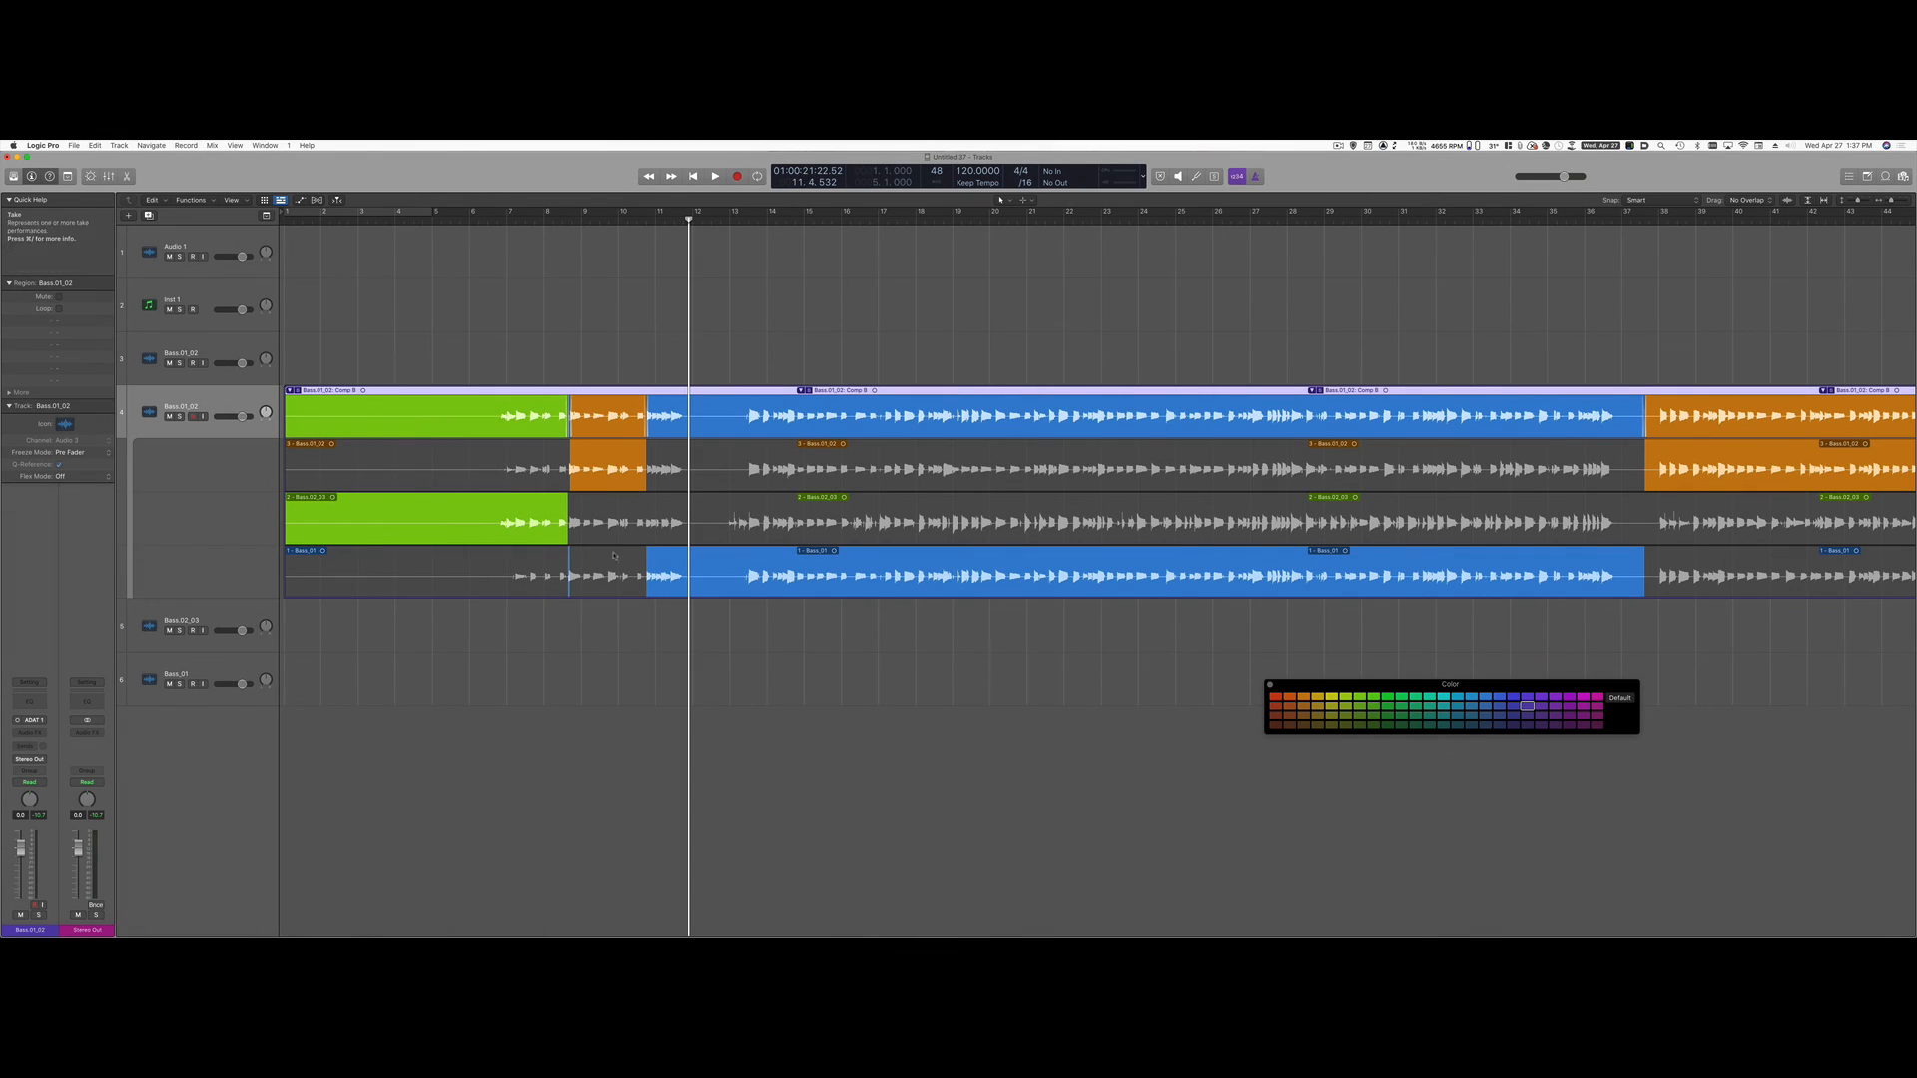
left_click_drag(568, 531, 702, 534)
Switch the take folder to Comp A and back to Comp B to compare the two versions
left_click(202, 322)
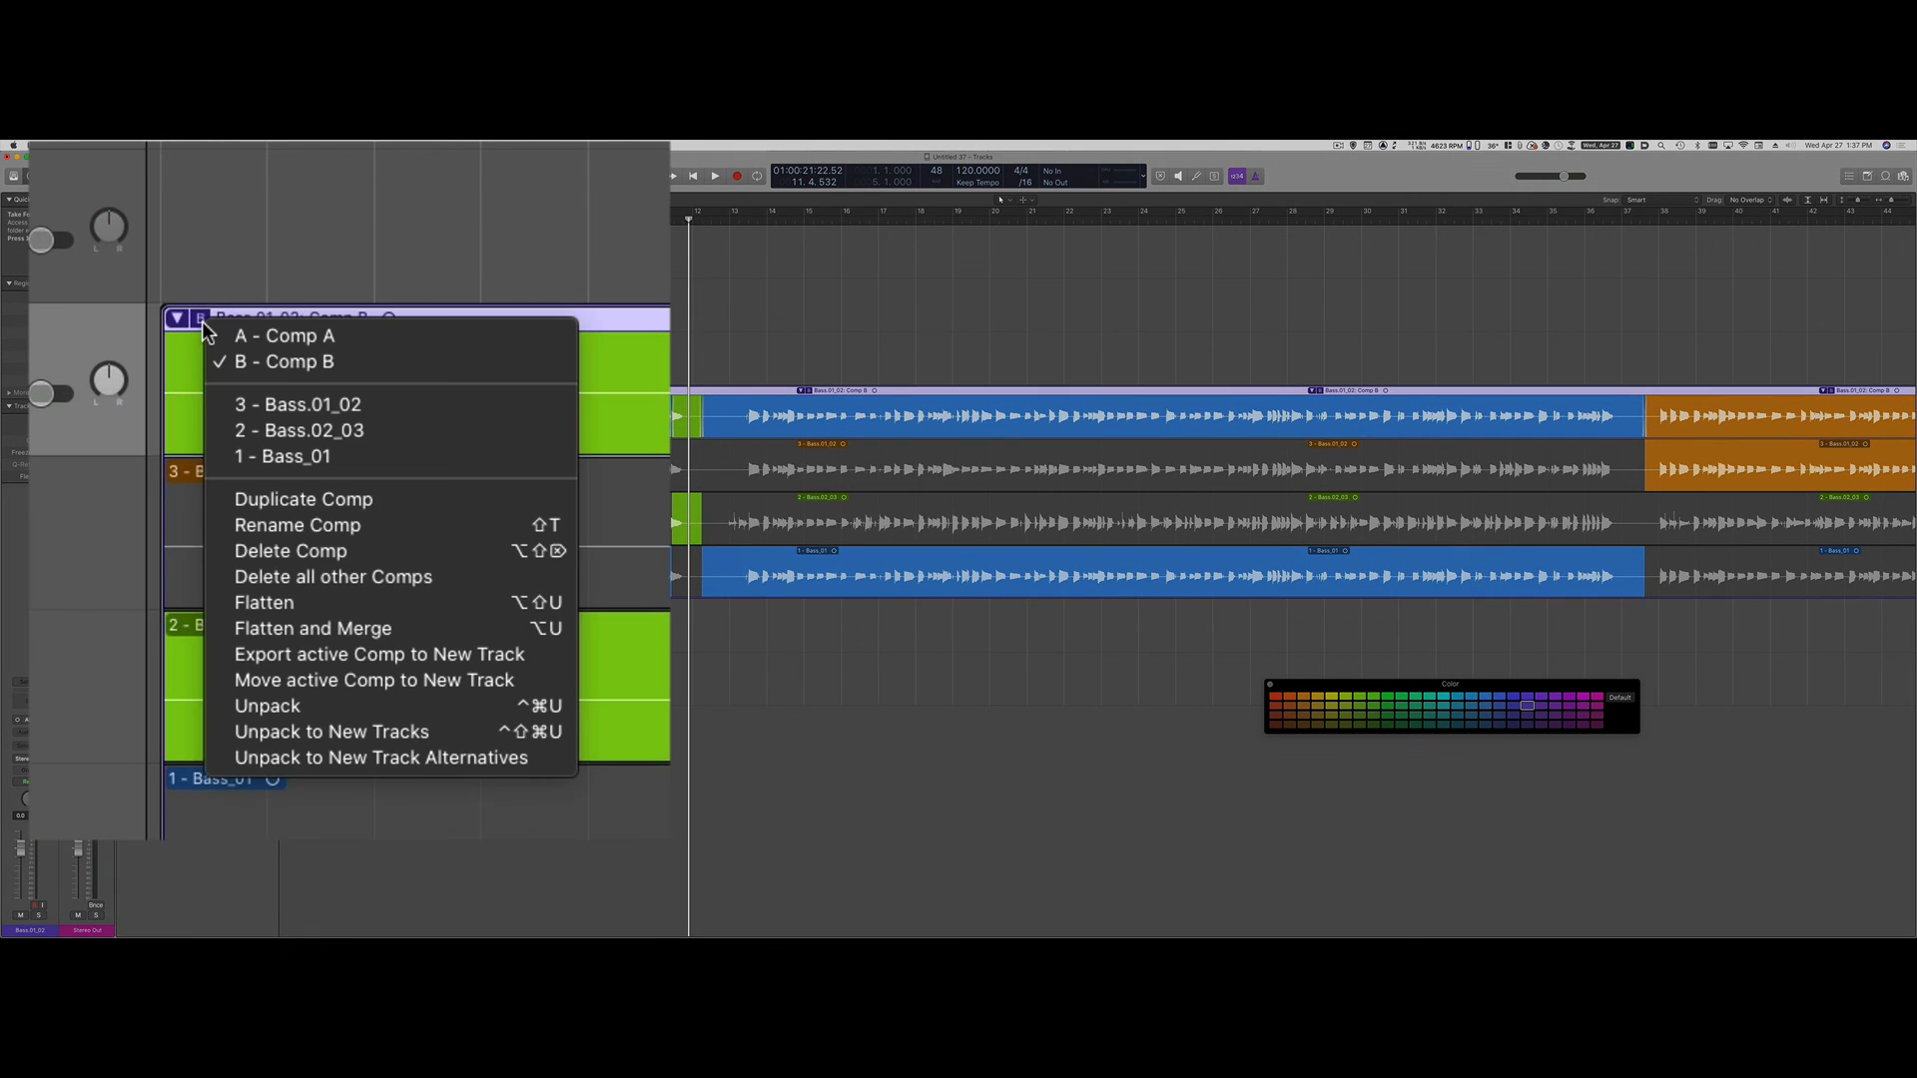
left_click(296, 338)
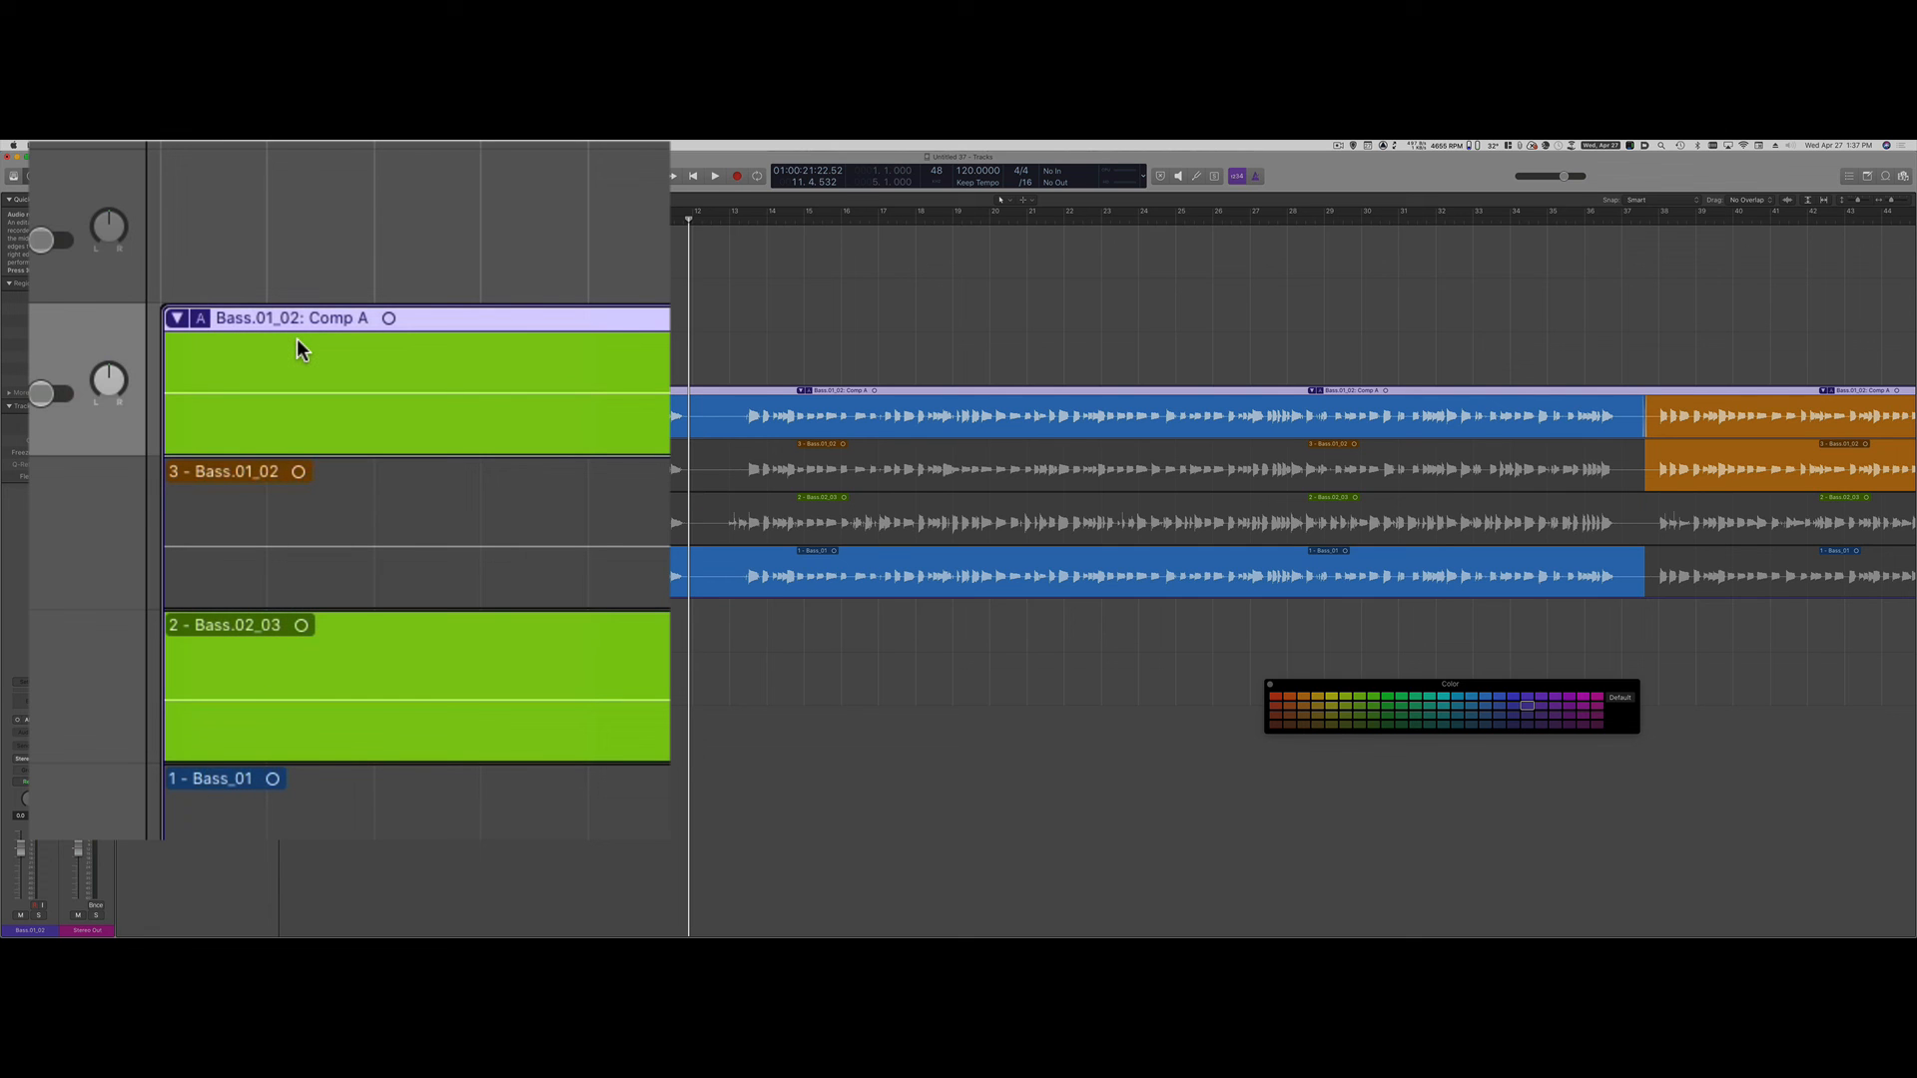
left_click(201, 318)
left_click(240, 358)
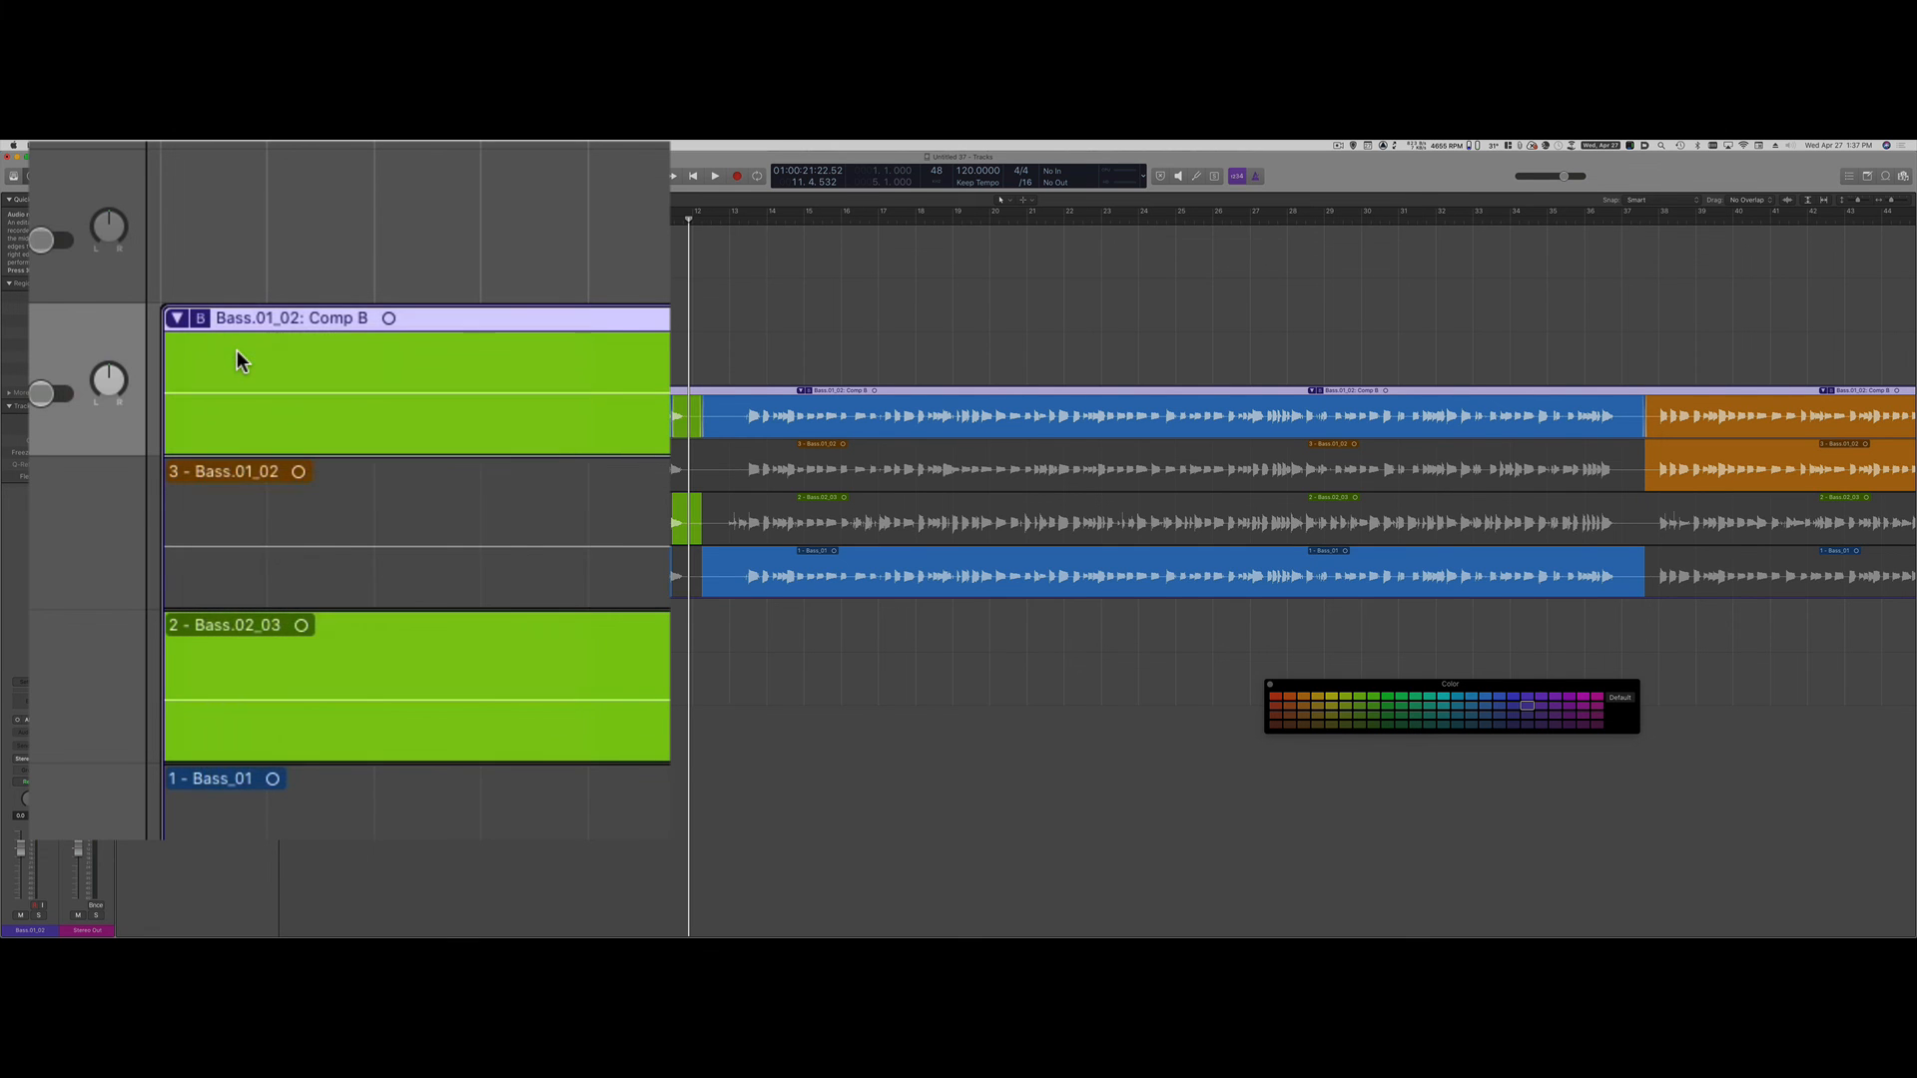